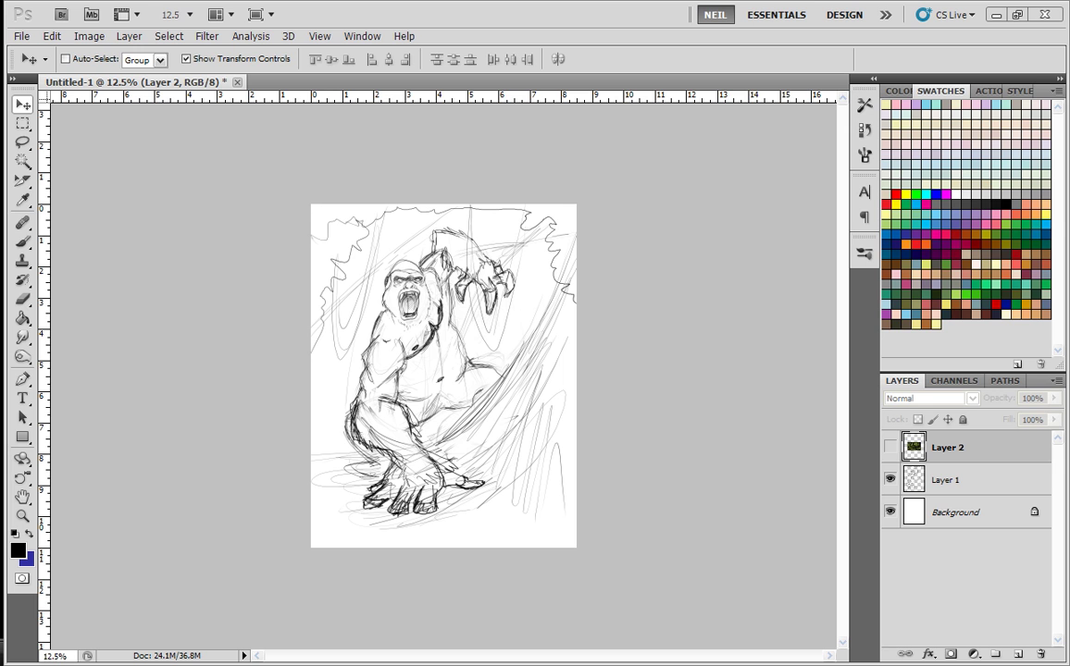
right_click(470, 342)
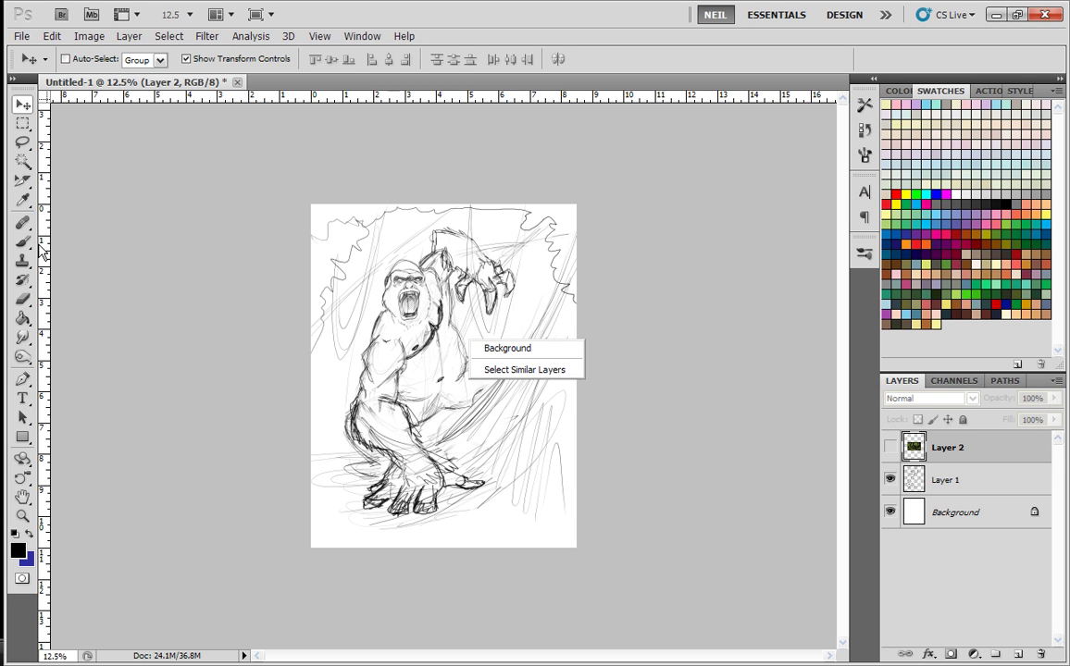
left_click(22, 242)
right_click(446, 292)
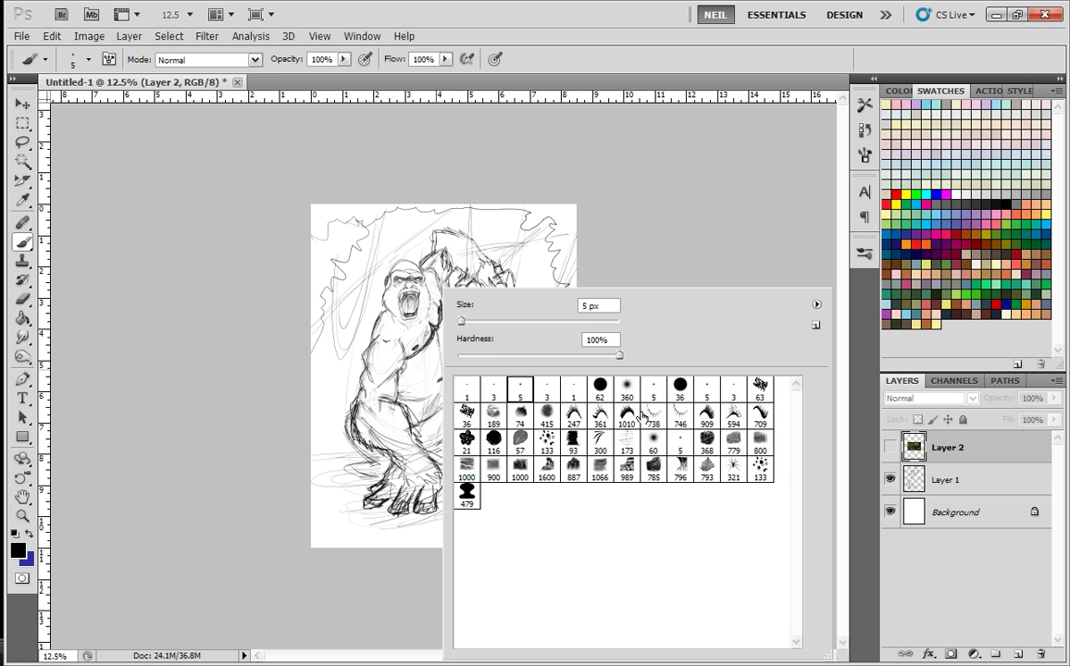
left_click(667, 242)
key("Return")
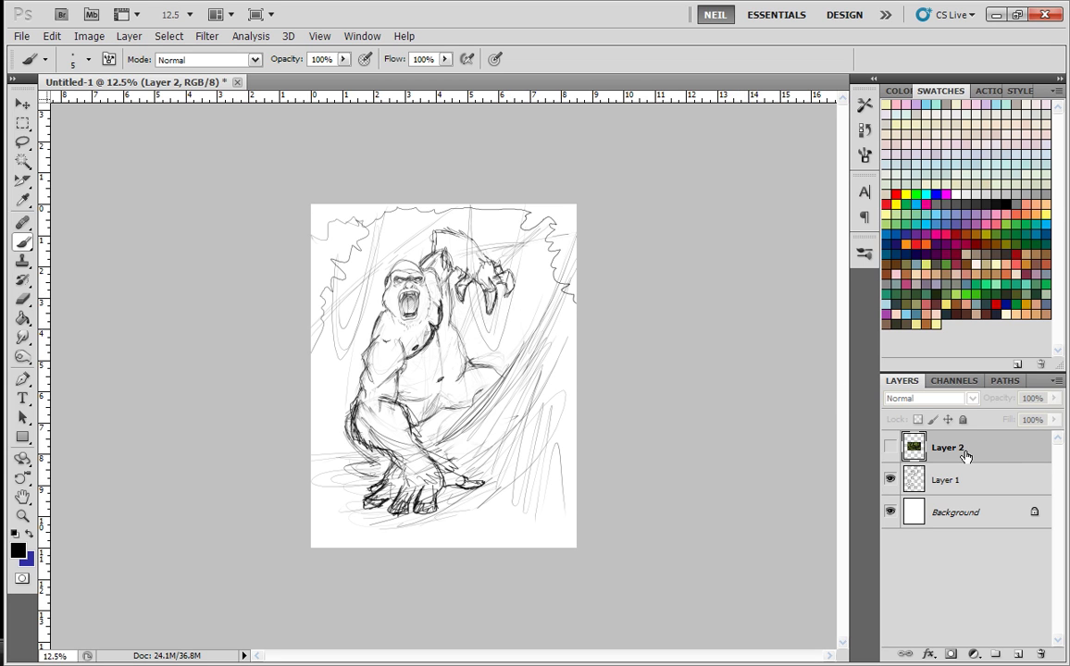
- Show the forest photo on Layer 2 and move it beneath the gorilla sketch on Layer 1
left_click(890, 450)
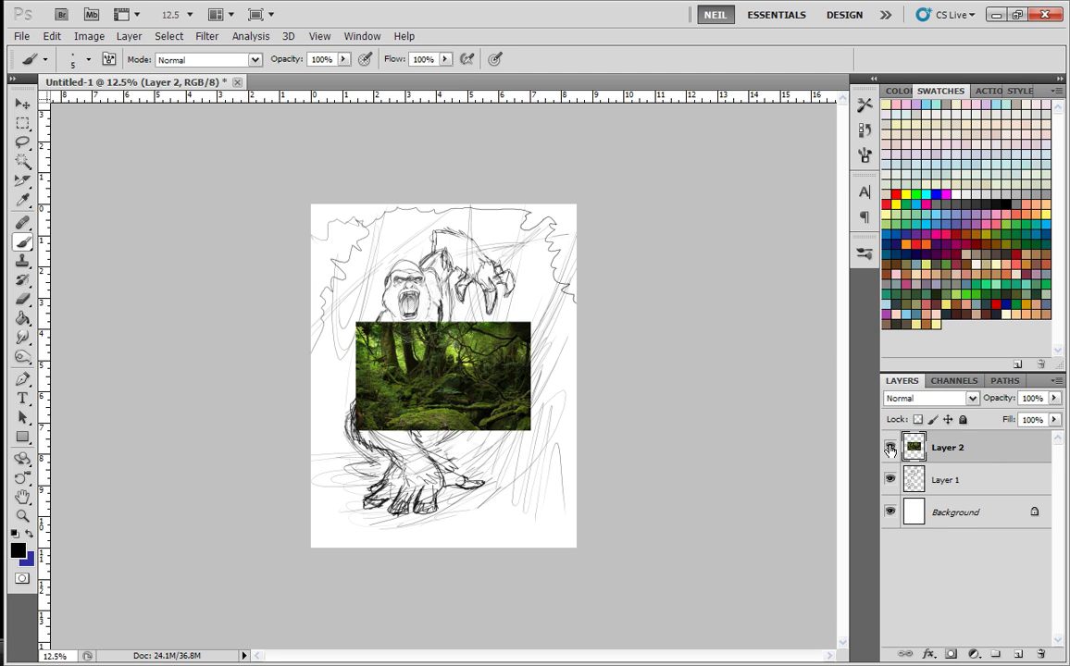
left_click(19, 106)
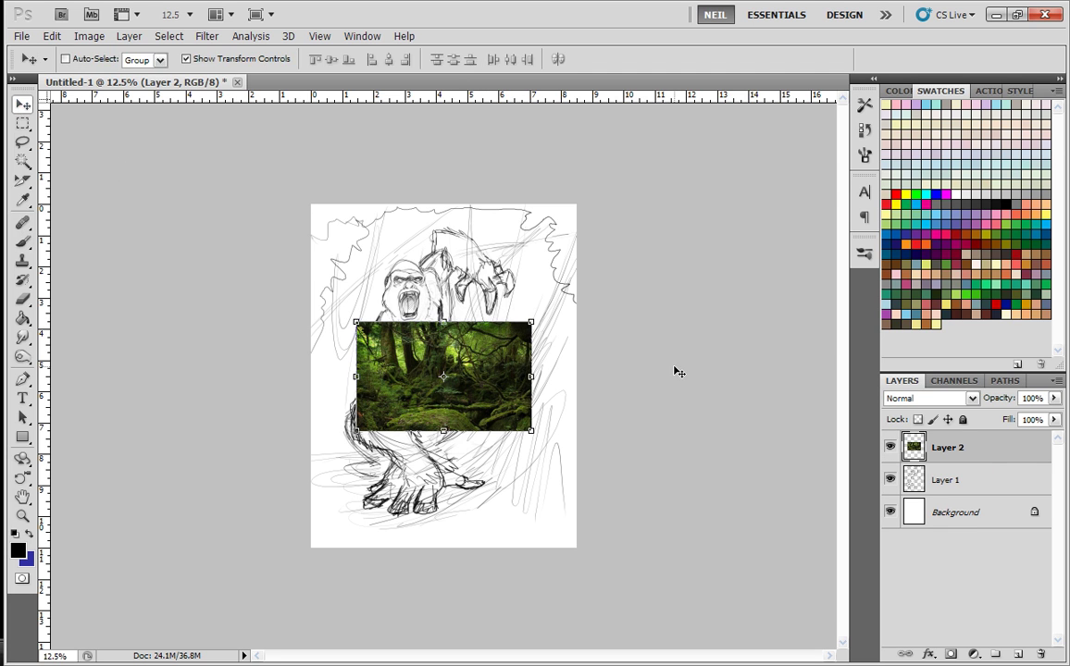
left_click_drag(951, 453, 812, 490)
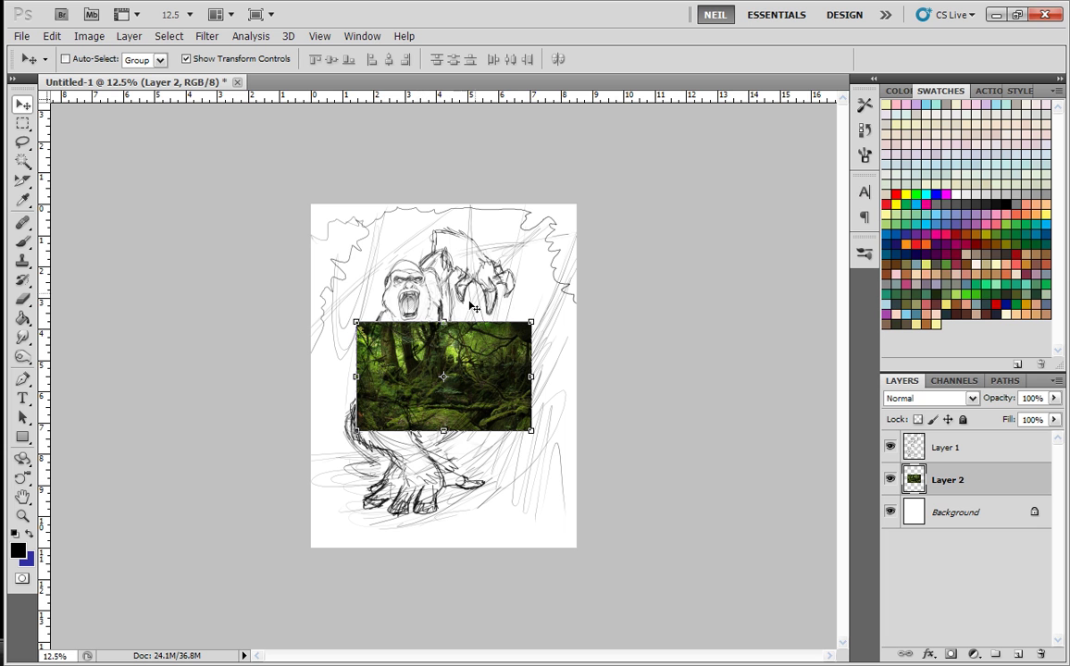
- Enlarge the forest photo past the canvas edges until it covers the whole page, and commit the transform
left_click_drag(356, 322, 188, 216)
left_click_drag(535, 433, 722, 592)
left_click_drag(185, 212, 156, 197)
left_click(839, 59)
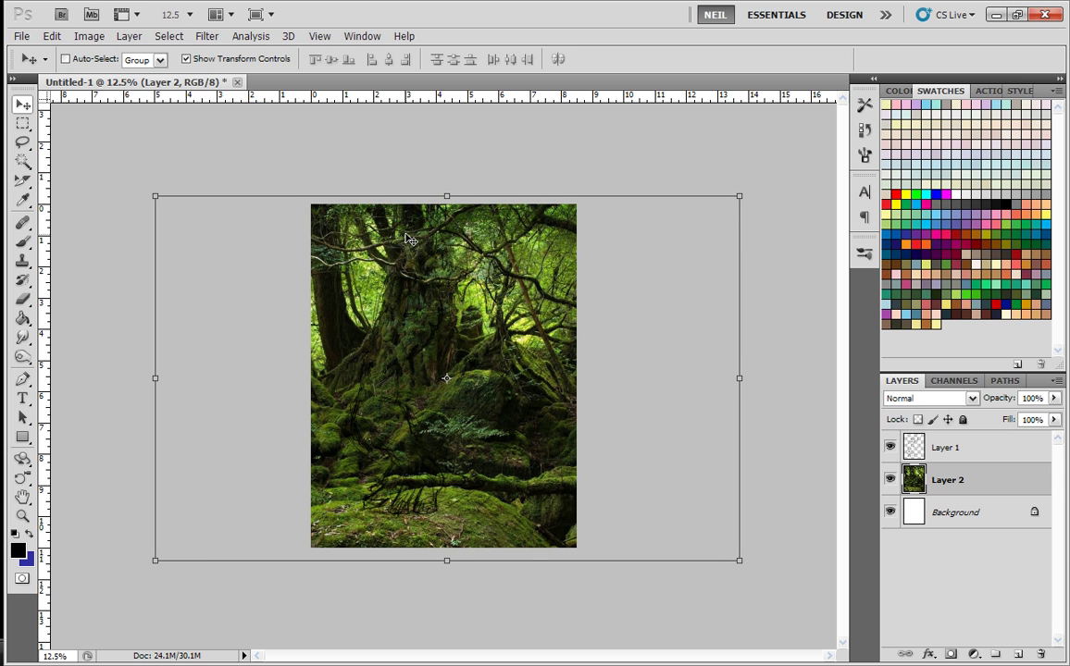
- Apply the Dust & Scratches filter to the forest photo with a radius of 20 pixels and threshold 0
left_click(206, 36)
mouse_move(248, 176)
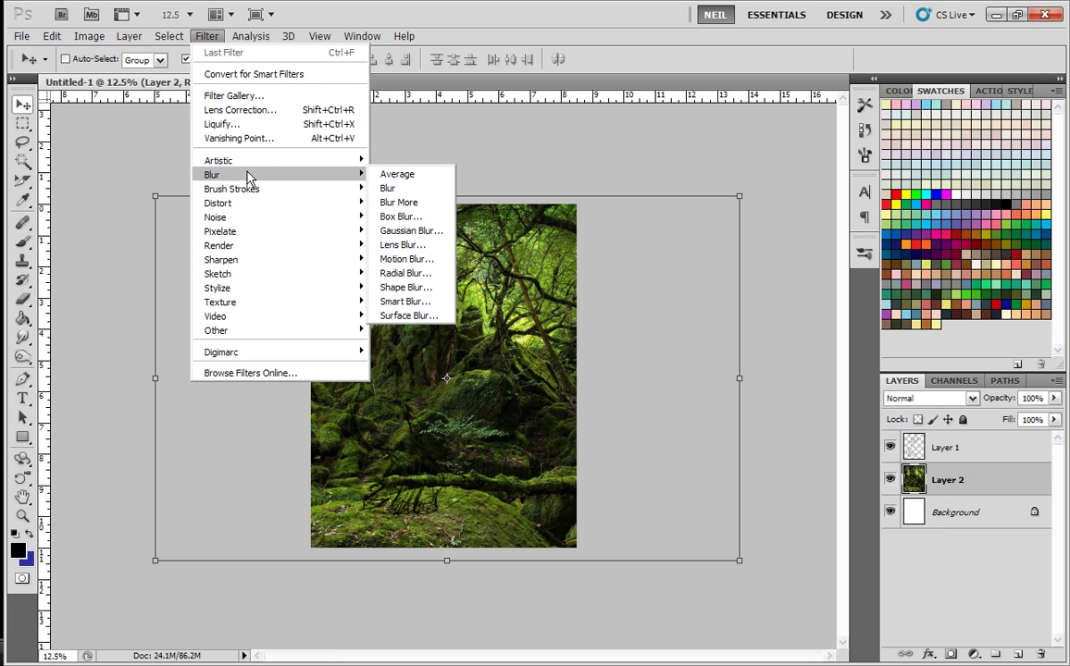
mouse_move(292, 208)
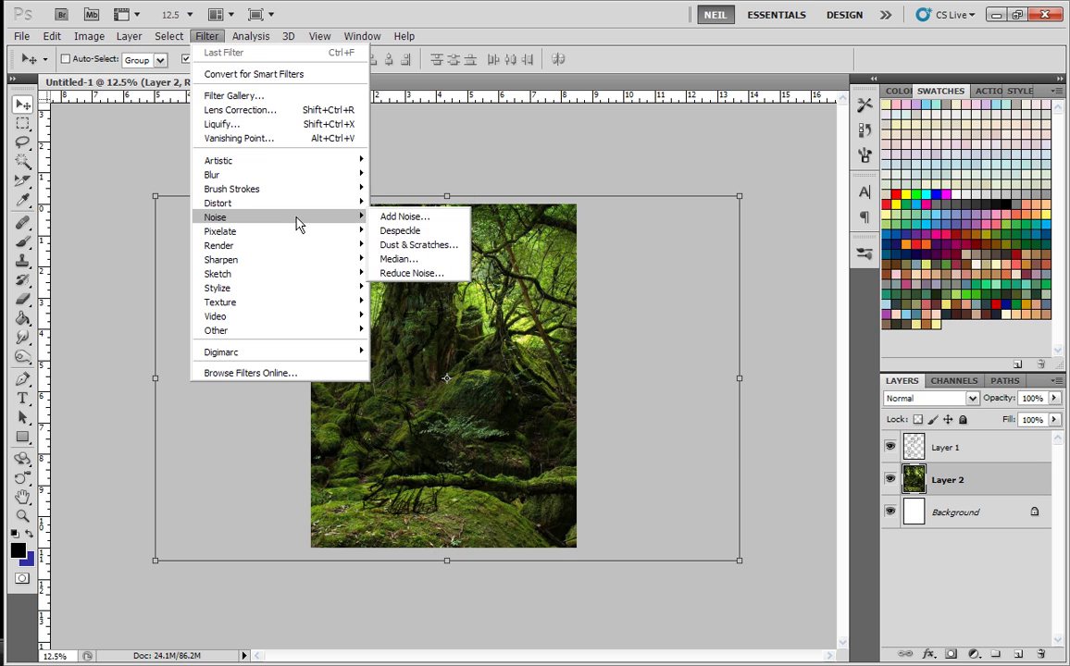
left_click(393, 244)
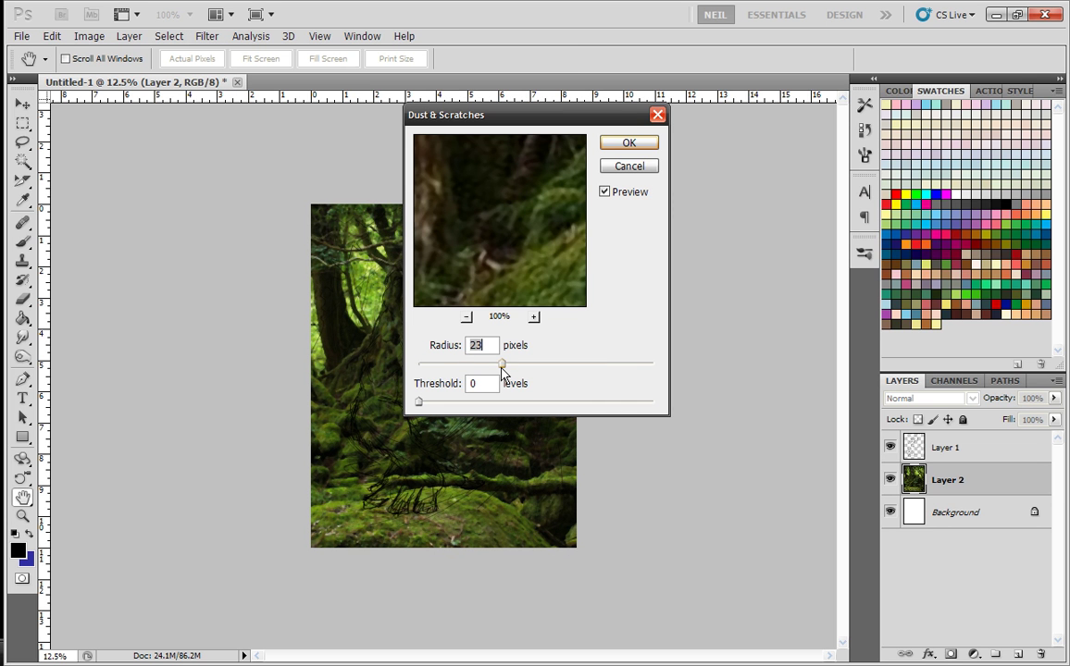
left_click_drag(501, 362, 493, 362)
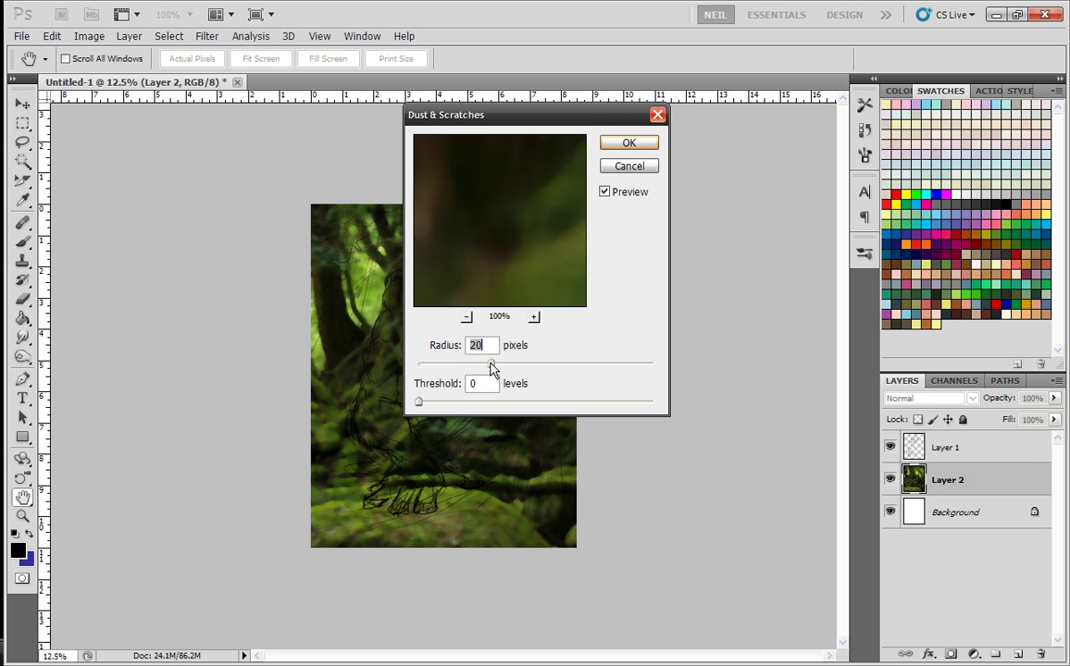
left_click(630, 143)
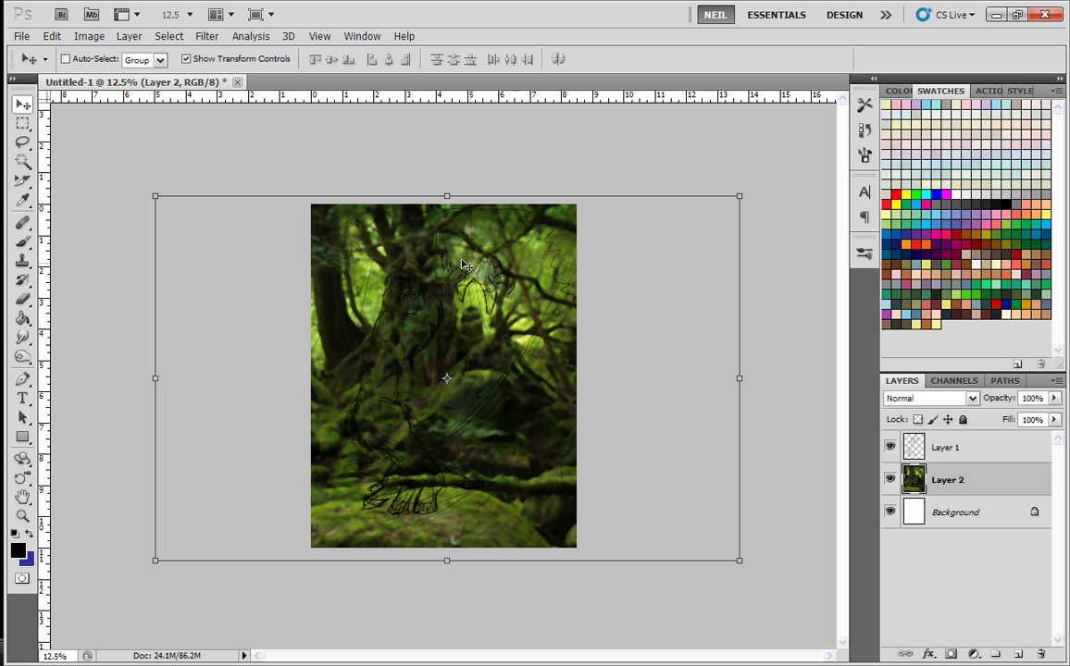
- Paint a light-green area sampled from the foliage behind the gorilla, using the rough 36 px brush enlarged to 226 px
key("b")
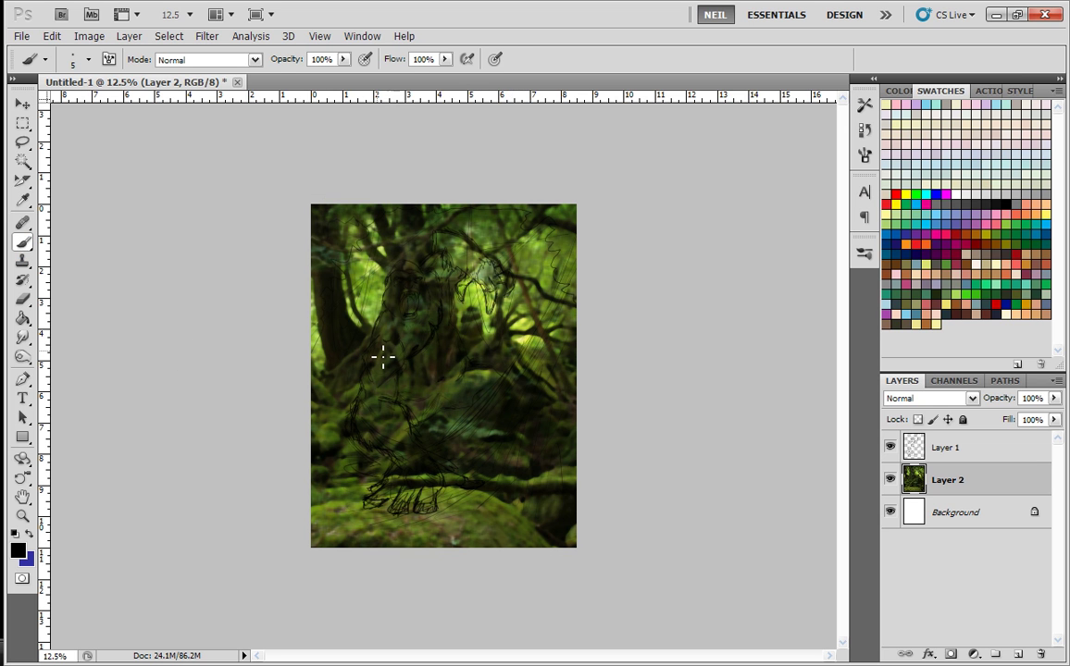
key("ctrl+plus")
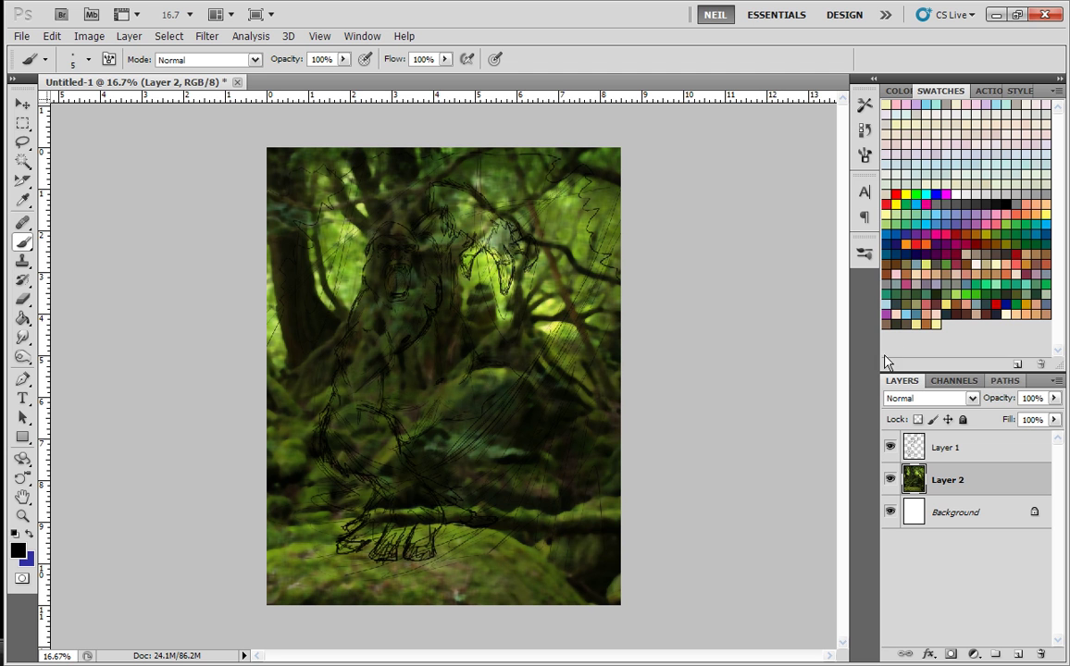
right_click(633, 281)
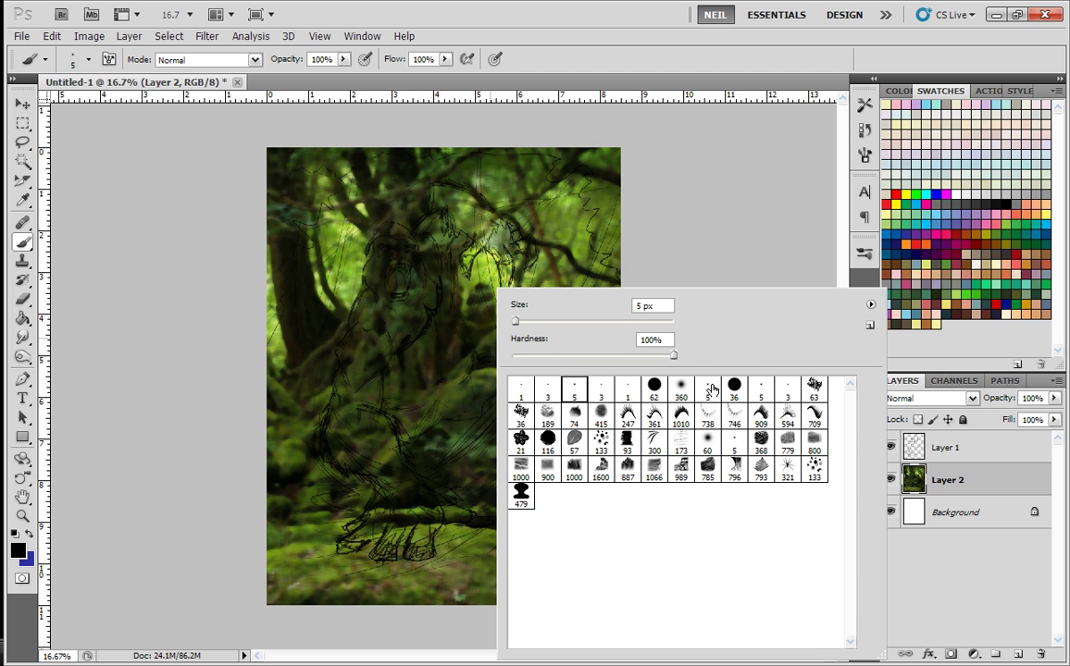
left_click(521, 414)
left_click_drag(556, 320, 636, 321)
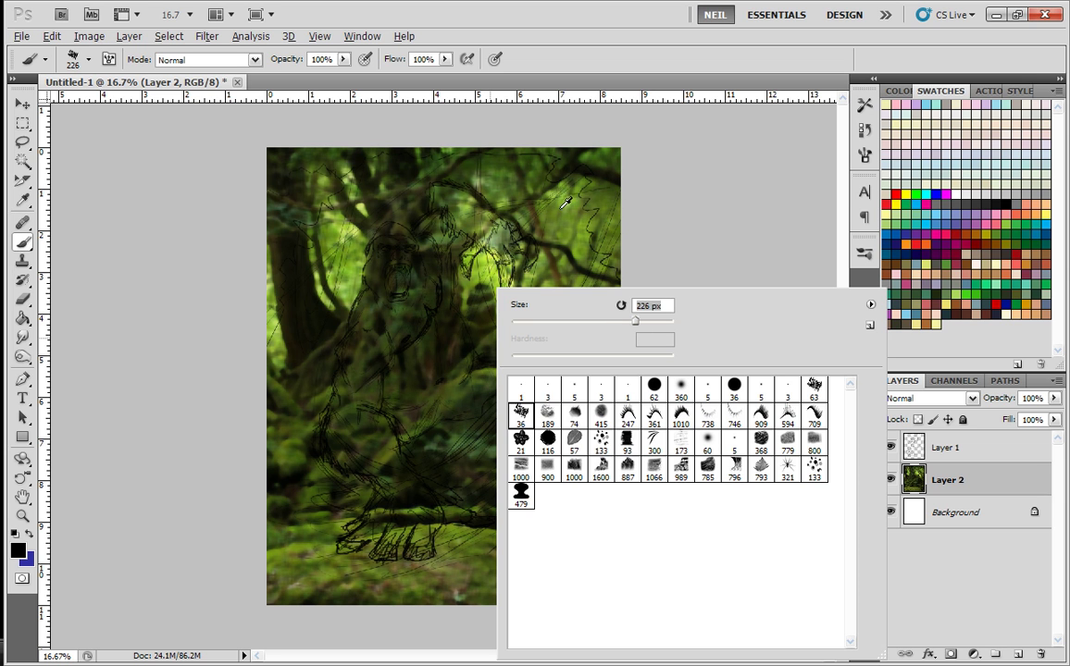
left_click(486, 264, "alt")
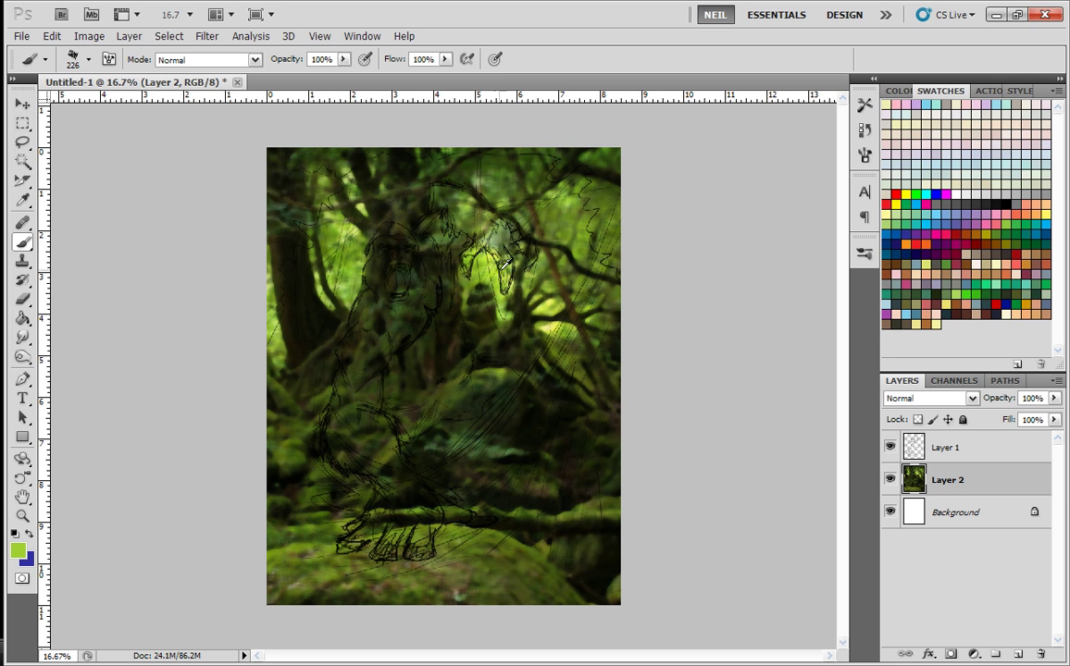
mouse_move(505, 267)
left_mouse_down()
mouse_move(492, 234)
mouse_move(518, 222)
mouse_move(571, 233)
mouse_move(486, 301)
mouse_move(454, 361)
mouse_move(407, 407)
mouse_move(409, 453)
mouse_move(278, 467)
mouse_move(458, 310)
mouse_move(407, 370)
mouse_move(451, 335)
mouse_move(495, 153)
mouse_move(435, 153)
mouse_move(294, 211)
mouse_move(276, 259)
mouse_move(259, 407)
mouse_move(336, 225)
mouse_move(289, 305)
mouse_move(402, 162)
mouse_move(472, 213)
mouse_move(306, 342)
mouse_move(268, 398)
mouse_move(407, 315)
mouse_move(483, 324)
mouse_move(579, 229)
left_mouse_up()
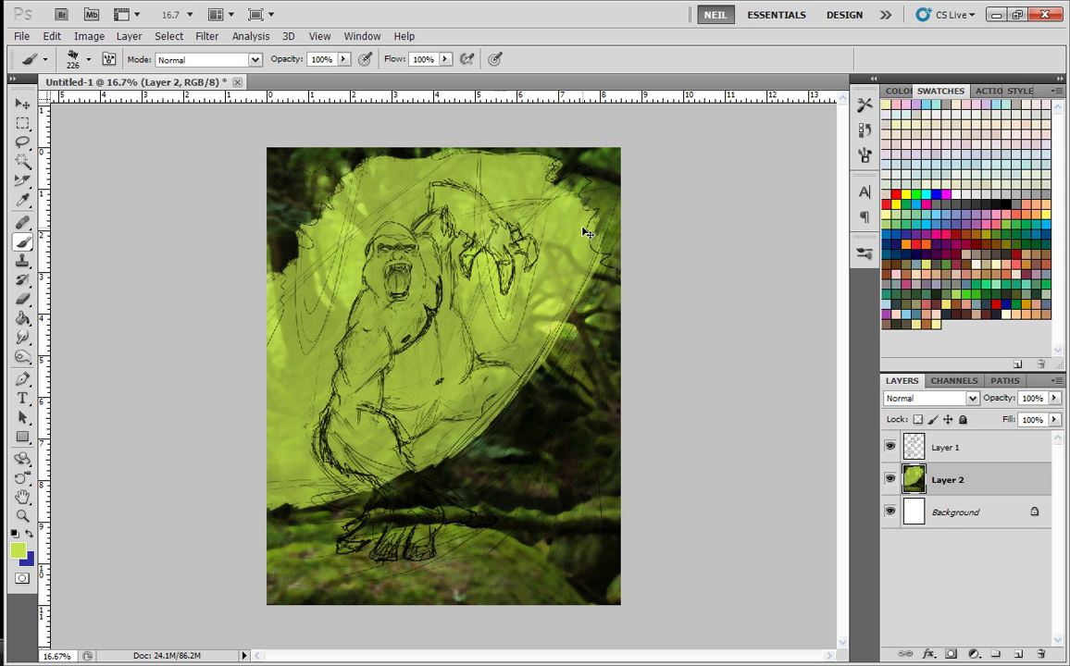
- Block in the gorilla's head, body, legs and raised arm with dark grey at 226 px
key("ctrl+minus")
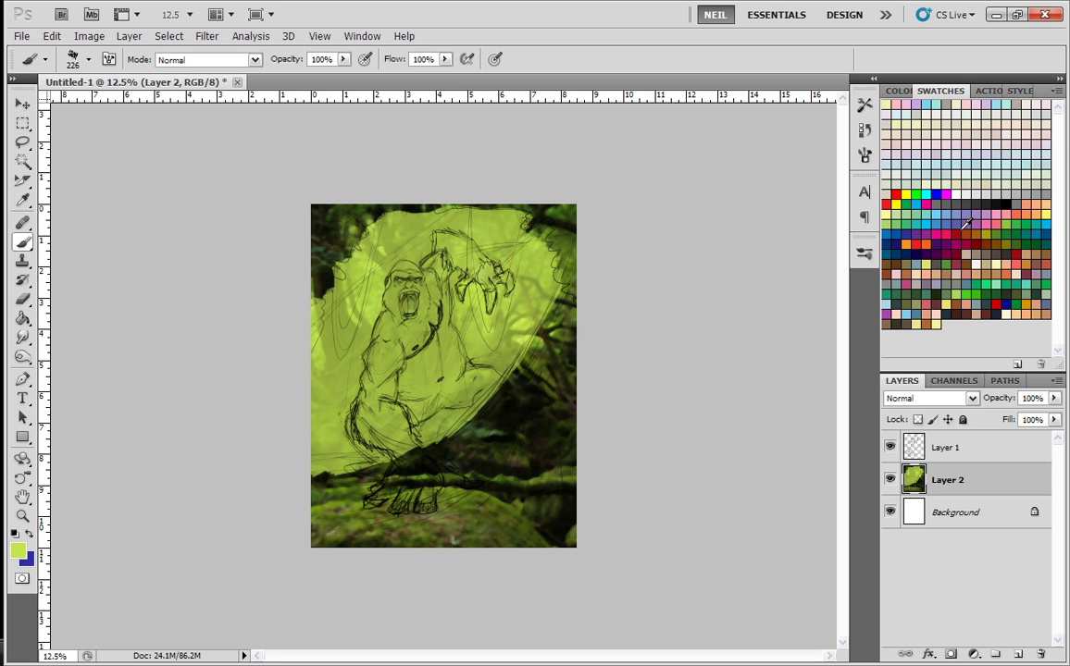
left_click(976, 202)
mouse_move(400, 277)
left_mouse_down()
mouse_move(421, 298)
mouse_move(411, 292)
mouse_move(397, 322)
mouse_move(372, 416)
mouse_move(387, 407)
mouse_move(388, 439)
mouse_move(422, 473)
mouse_move(409, 466)
mouse_move(389, 504)
mouse_move(423, 510)
mouse_move(449, 484)
mouse_move(417, 435)
left_mouse_up()
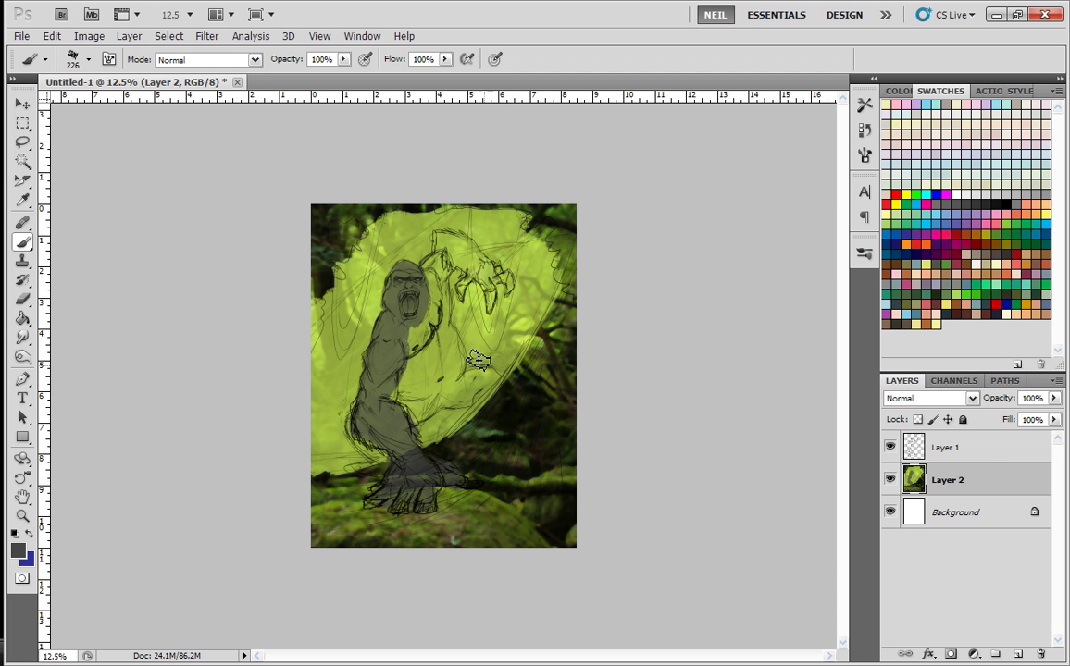
mouse_move(511, 407)
left_mouse_down()
mouse_move(486, 381)
mouse_move(479, 395)
mouse_move(489, 380)
mouse_move(392, 431)
mouse_move(379, 465)
mouse_move(370, 452)
mouse_move(359, 476)
mouse_move(377, 465)
mouse_move(420, 367)
mouse_move(433, 319)
mouse_move(419, 316)
mouse_move(454, 361)
mouse_move(447, 378)
mouse_move(435, 273)
mouse_move(443, 245)
mouse_move(476, 261)
mouse_move(465, 279)
mouse_move(489, 278)
mouse_move(492, 304)
mouse_move(479, 277)
mouse_move(470, 286)
mouse_move(506, 282)
mouse_move(478, 264)
left_mouse_up()
- Fill in the fingers of the raised hand in dark grey with the brush at 12 px and 36 px
right_click(479, 268)
type("12")
key("Return")
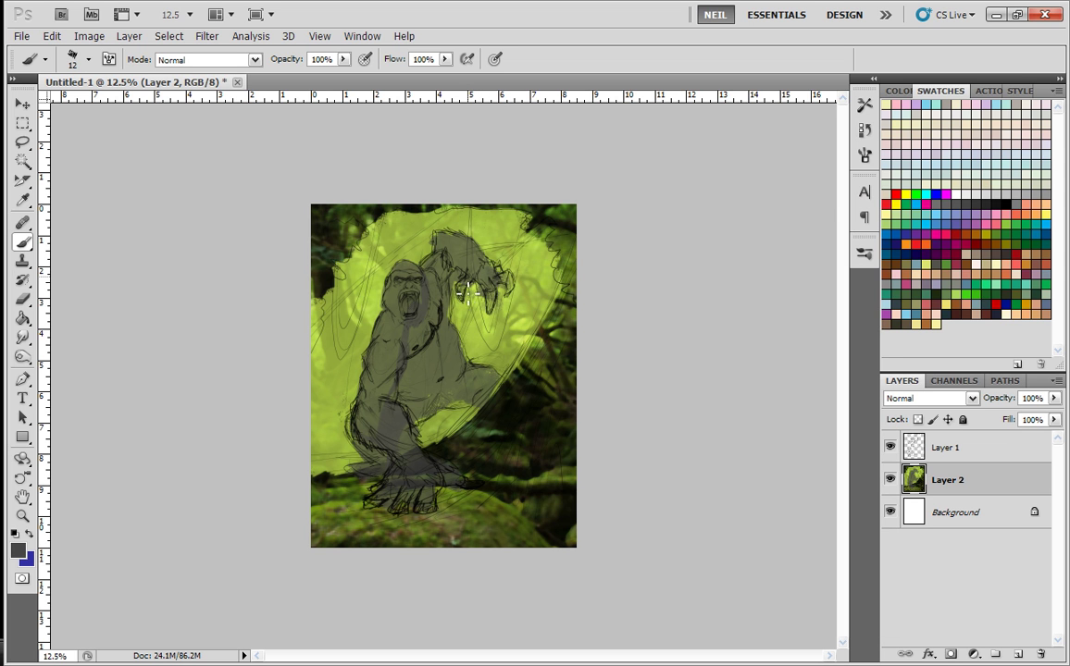
right_click(486, 285)
type("36")
key("Return")
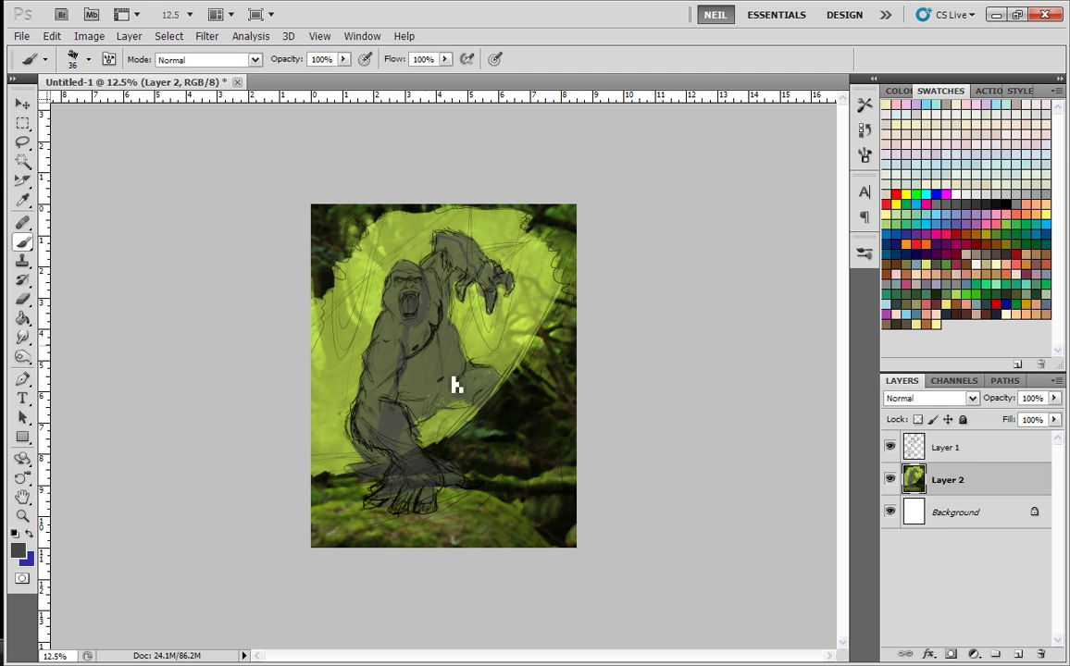
- Repaint the gorilla's silhouette in a darker, near-black grey with the rough brush at 141 px
right_click(500, 291)
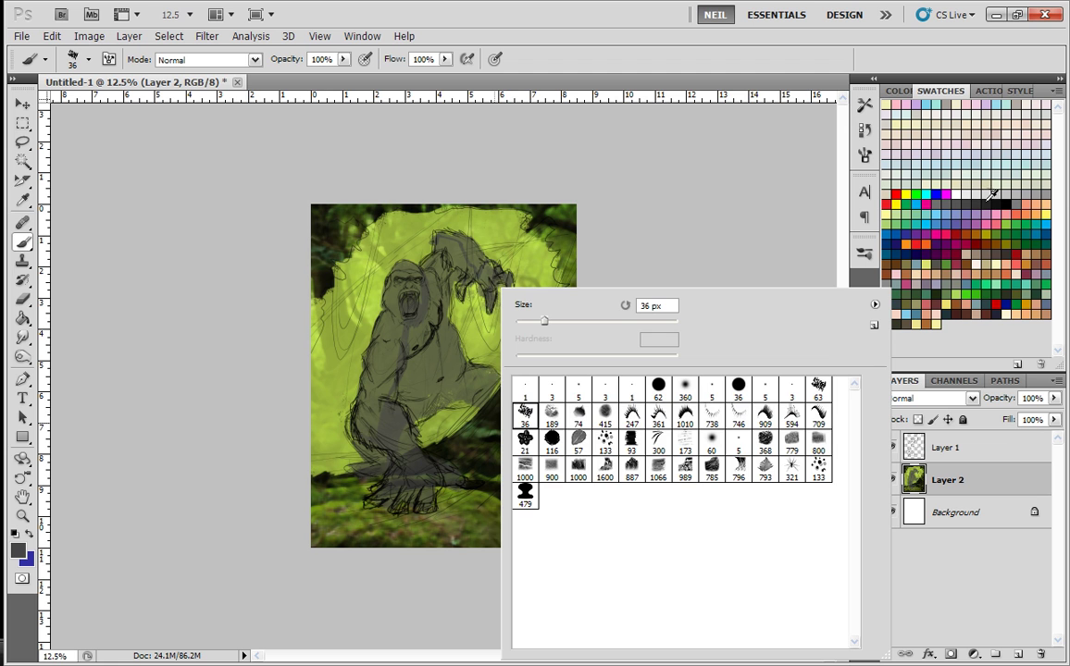
left_click(991, 205)
right_click(484, 357)
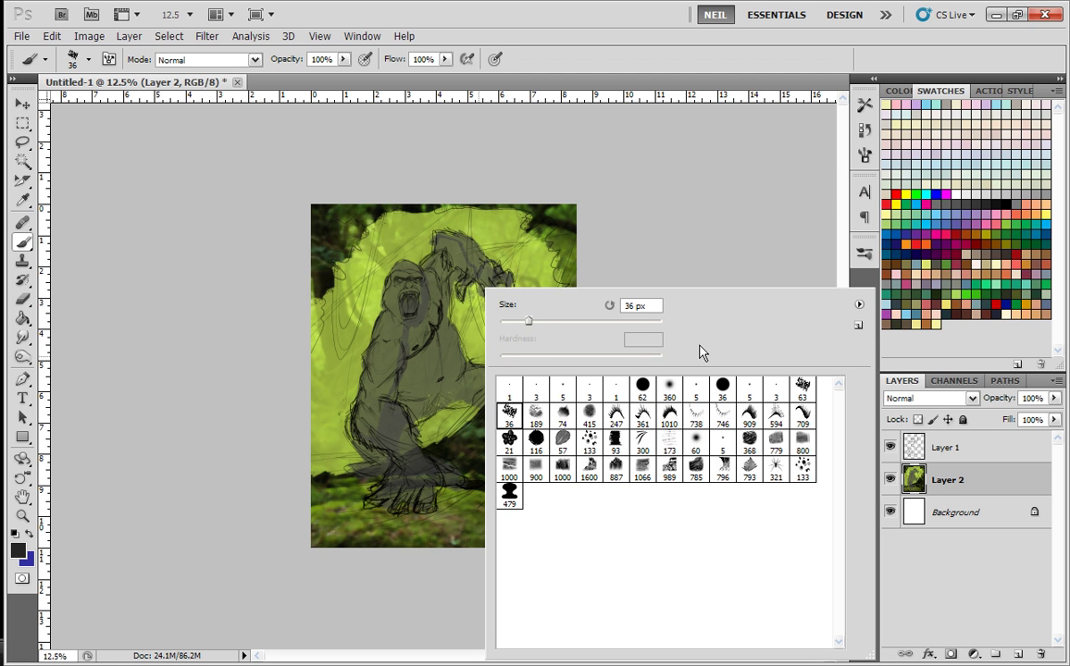
left_click(568, 321)
left_click(597, 322)
mouse_move(420, 285)
left_mouse_down()
mouse_move(432, 315)
mouse_move(406, 273)
mouse_move(393, 310)
mouse_move(406, 288)
mouse_move(422, 291)
mouse_move(408, 300)
mouse_move(376, 371)
mouse_move(396, 389)
mouse_move(418, 345)
mouse_move(420, 298)
mouse_move(399, 349)
mouse_move(378, 365)
mouse_move(374, 437)
mouse_move(386, 432)
mouse_move(378, 421)
mouse_move(407, 469)
mouse_move(382, 462)
mouse_move(387, 472)
mouse_move(412, 460)
mouse_move(427, 478)
mouse_move(402, 480)
mouse_move(406, 513)
mouse_move(427, 513)
mouse_move(432, 475)
mouse_move(464, 488)
mouse_move(405, 445)
mouse_move(446, 332)
mouse_move(456, 326)
mouse_move(457, 382)
mouse_move(483, 409)
mouse_move(502, 396)
mouse_move(453, 344)
mouse_move(449, 271)
mouse_move(431, 285)
mouse_move(452, 253)
mouse_move(481, 260)
mouse_move(469, 290)
mouse_move(488, 269)
mouse_move(488, 285)
mouse_move(509, 288)
mouse_move(515, 256)
left_mouse_up()
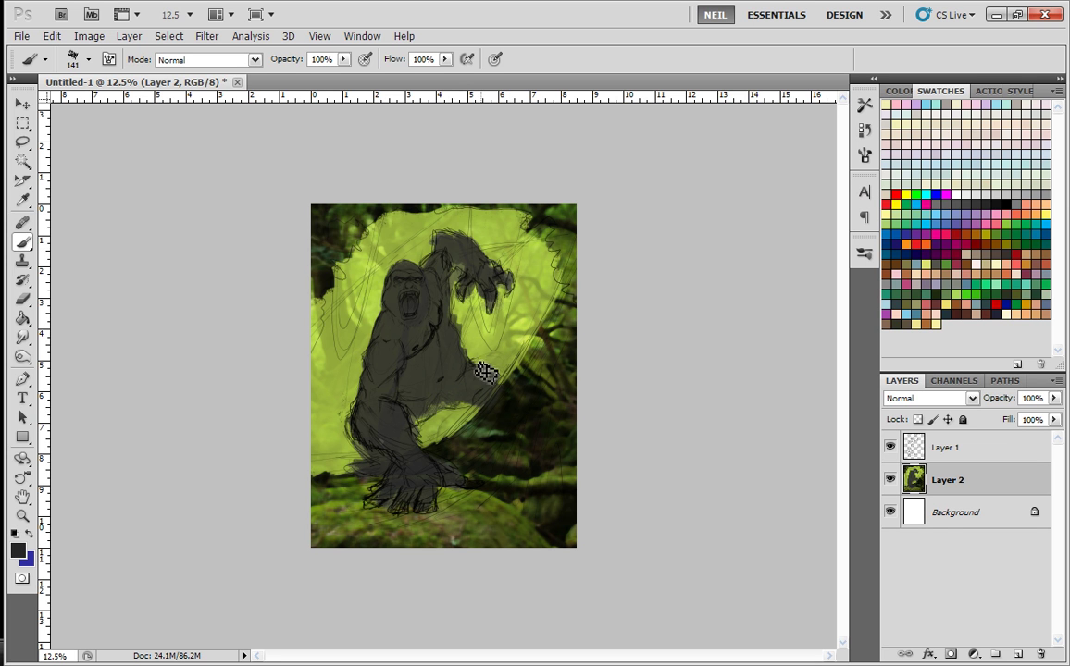
- Examine the gorilla's silhouette and the overall composition at thumbnail size and at larger sizes
key("ctrl+minus")
key("ctrl+minus")
key("ctrl+minus")
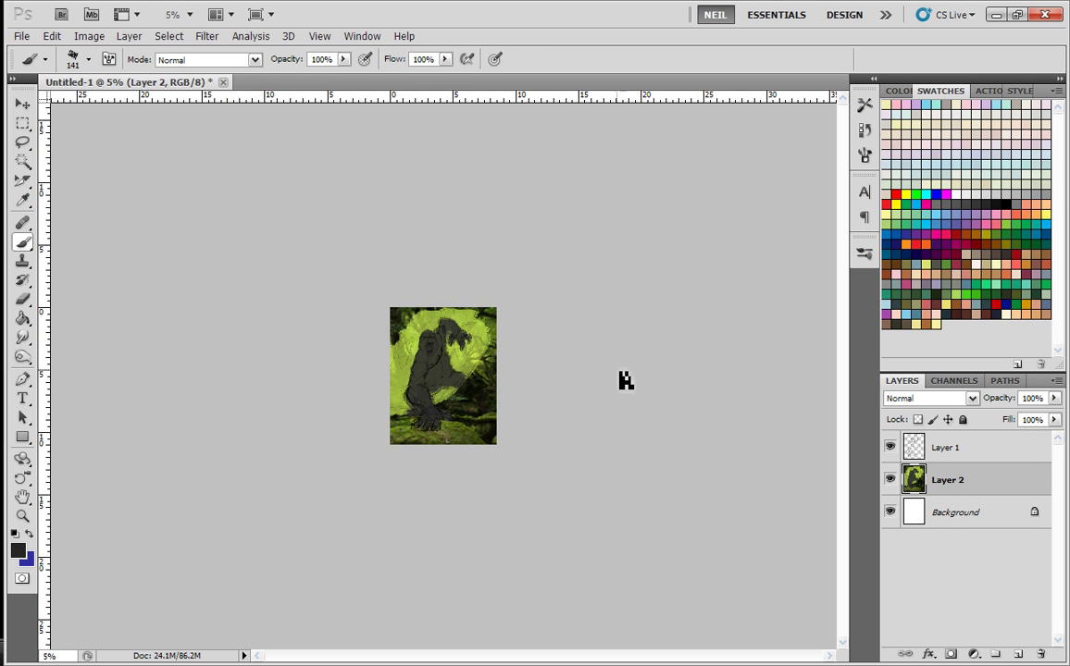
key("ctrl+plus")
key("ctrl+plus")
key("ctrl+plus")
key("ctrl+plus")
key("ctrl+minus")
key("ctrl+minus")
key("ctrl+plus")
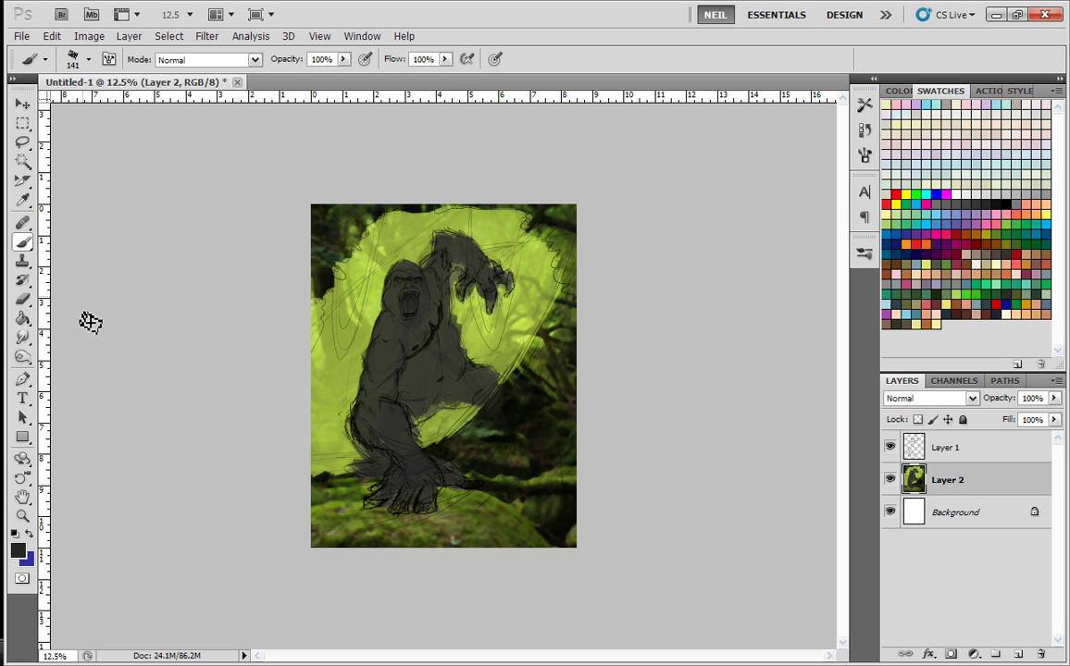
- Draw thin red vertical lines at the thirds of the canvas with a 5 px round brush
left_click(896, 195)
right_click(477, 379)
double_click(497, 389)
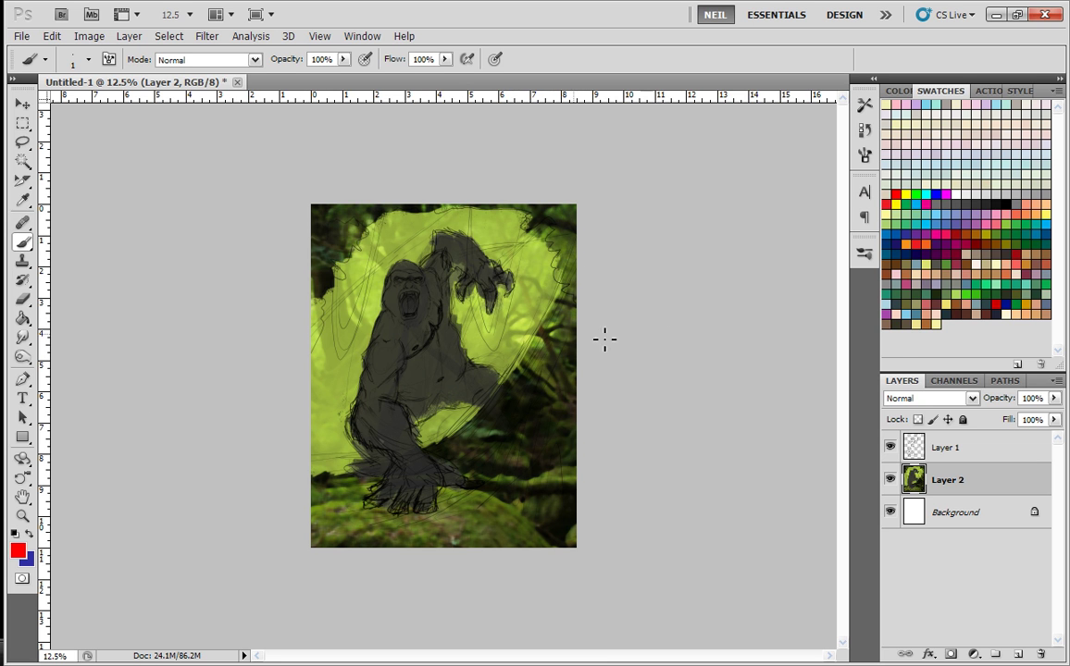
right_click(510, 356)
left_click(615, 388)
left_click(590, 396)
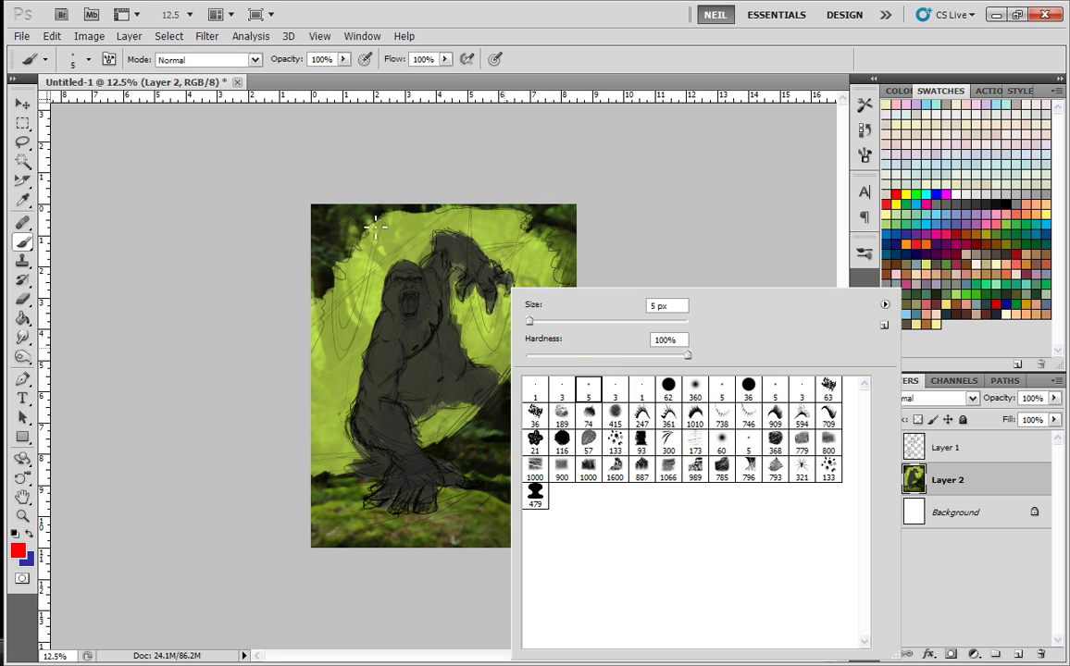
left_click_drag(383, 220, 382, 573)
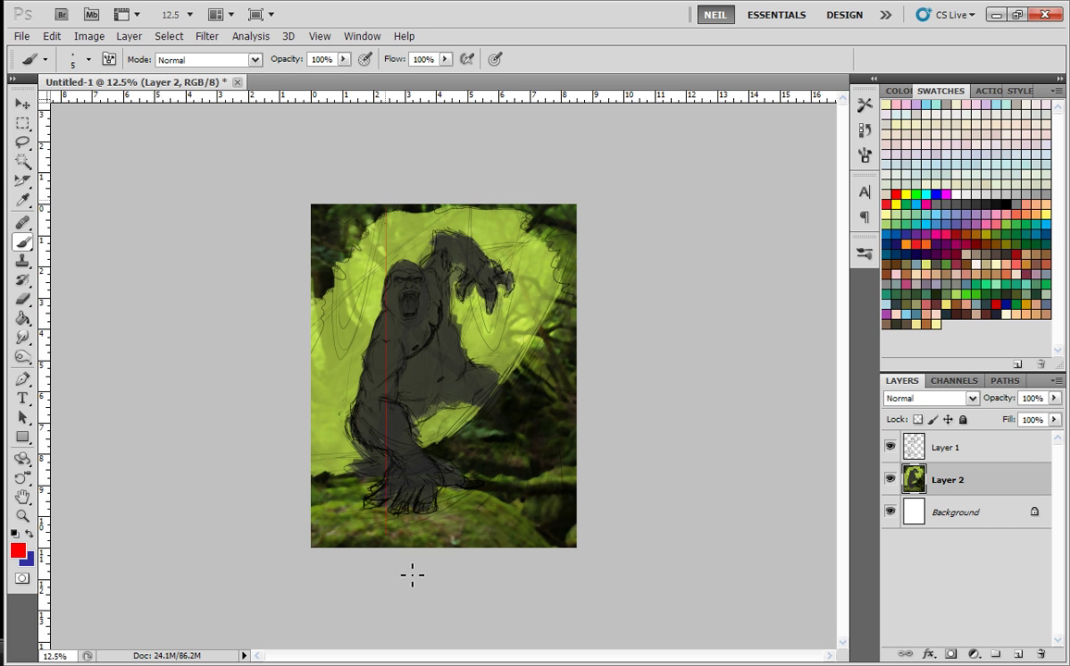
left_click_drag(502, 205, 502, 547)
- Draw a red rule-of-thirds grid over the canvas with the brush at 32 px and circle its four intersections
right_click(510, 291)
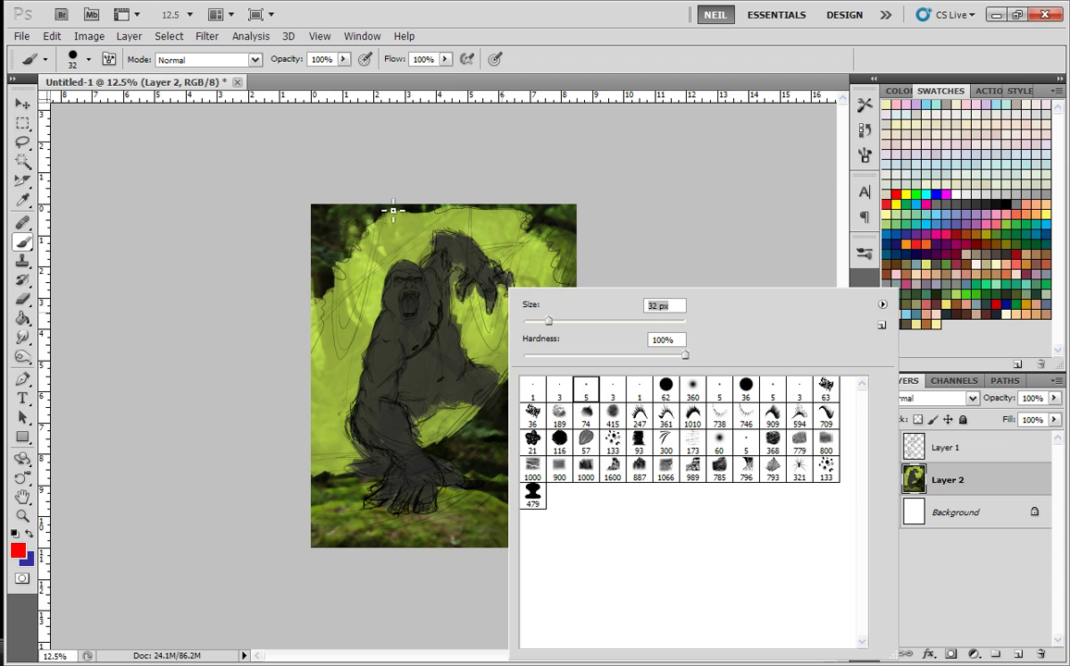
left_click_drag(394, 213, 394, 523)
left_click_drag(504, 198, 503, 554)
left_click_drag(288, 296, 580, 310)
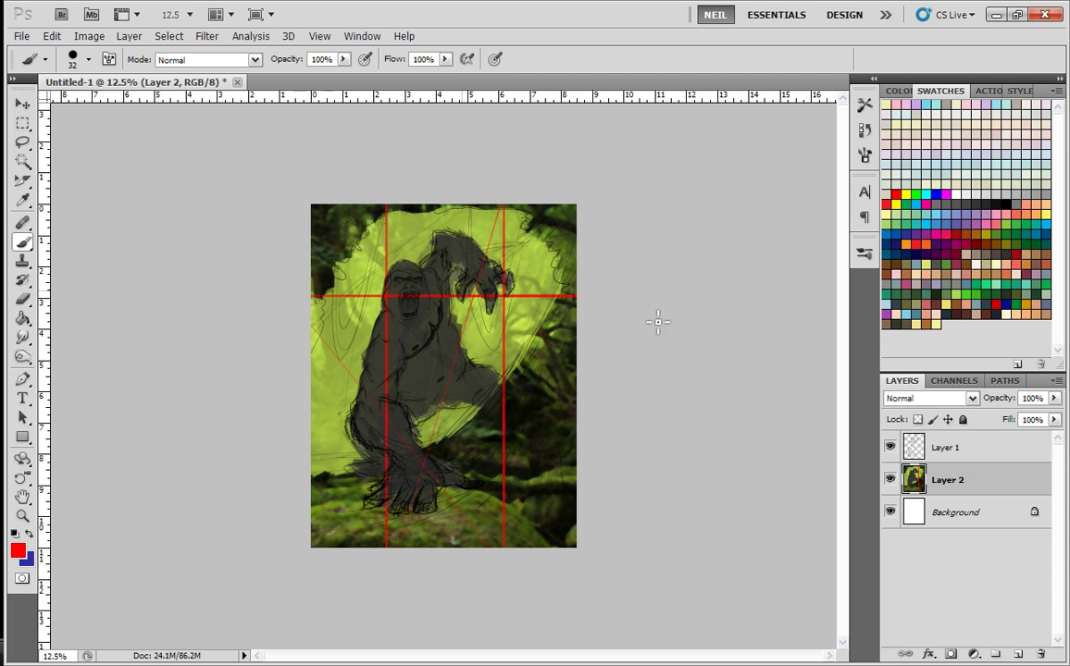
left_click_drag(319, 424, 583, 423)
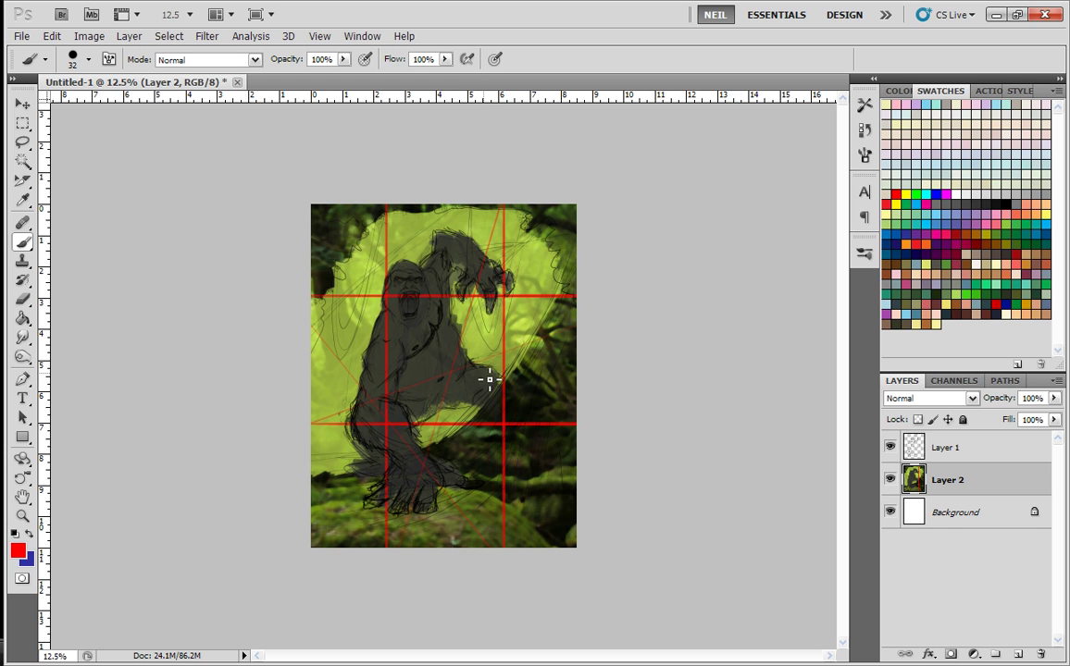
left_click_drag(524, 278, 514, 269)
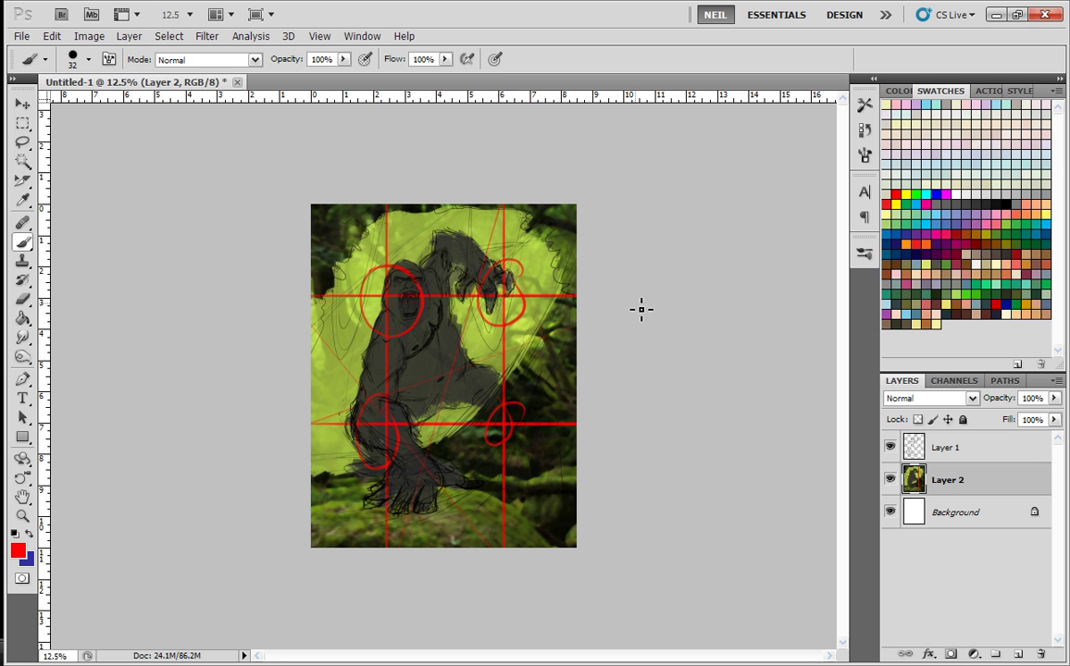
- Undo the red grid lines and the circles at their intersections
key("ctrl+alt+z")
key("ctrl+alt+z")
key("ctrl+alt+z")
key("ctrl+alt+z")
key("ctrl+alt+z")
key("ctrl+alt+z")
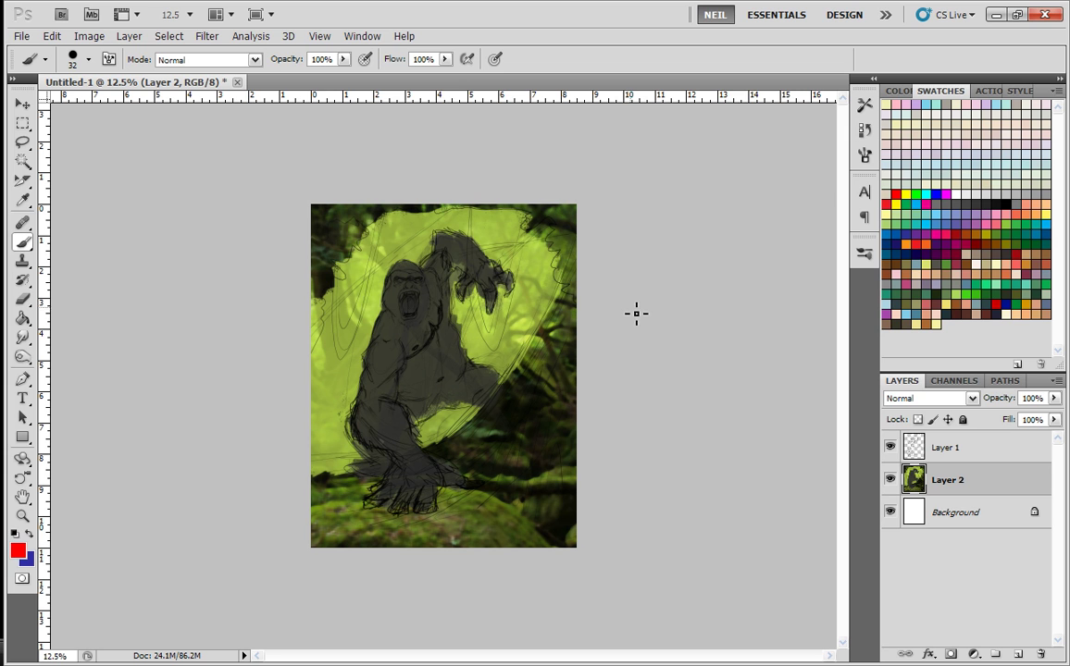
- Draw red composition guides from the gorilla's feet along the ground and up toward the canvas's right edge, and undo them
left_click_drag(416, 274, 418, 267)
key("ctrl+alt+z")
key("ctrl+alt+z")
left_click_drag(442, 502, 558, 293)
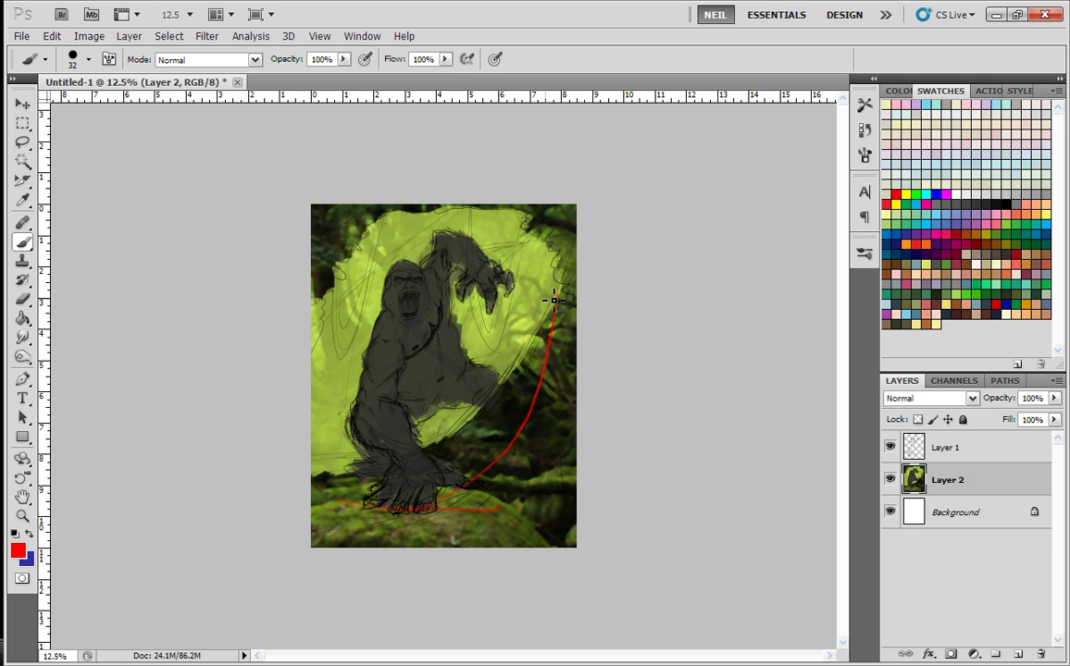
mouse_move(344, 497)
left_mouse_down()
mouse_move(536, 374)
mouse_move(569, 270)
left_mouse_up()
key("ctrl+alt+z")
key("ctrl+alt+z")
key("ctrl+alt+z")
- Draw red curves sweeping from the gorilla's feet around the right of the raised hand and up to its face, and undo them
mouse_move(472, 470)
left_mouse_down()
mouse_move(555, 302)
mouse_move(541, 278)
left_mouse_up()
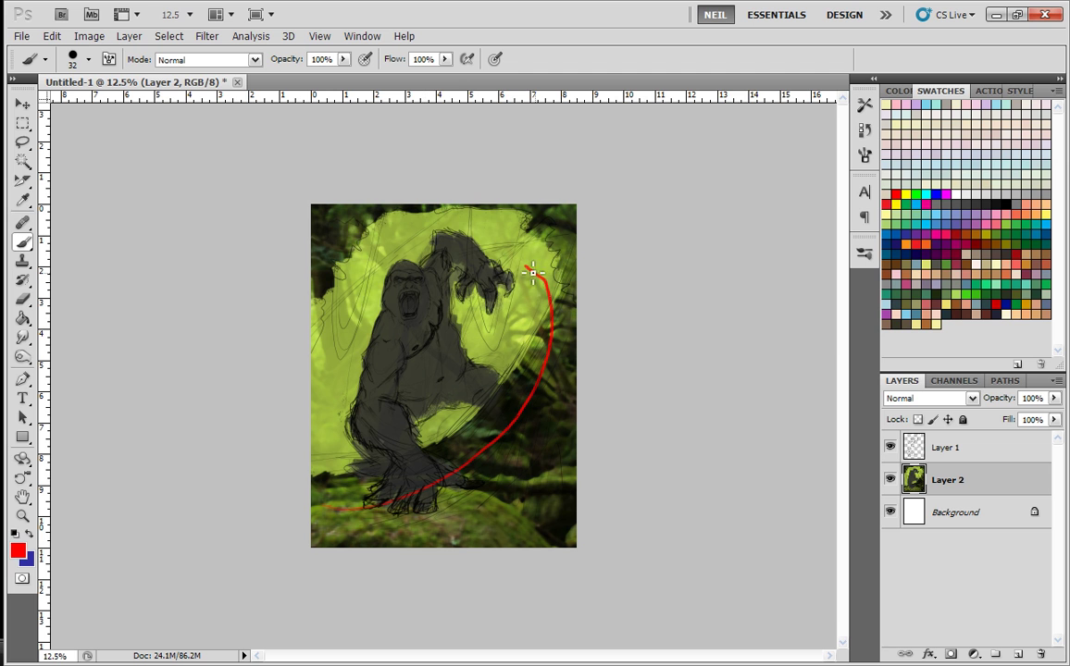
key("ctrl+alt+z")
key("ctrl+alt+z")
key("ctrl+alt+z")
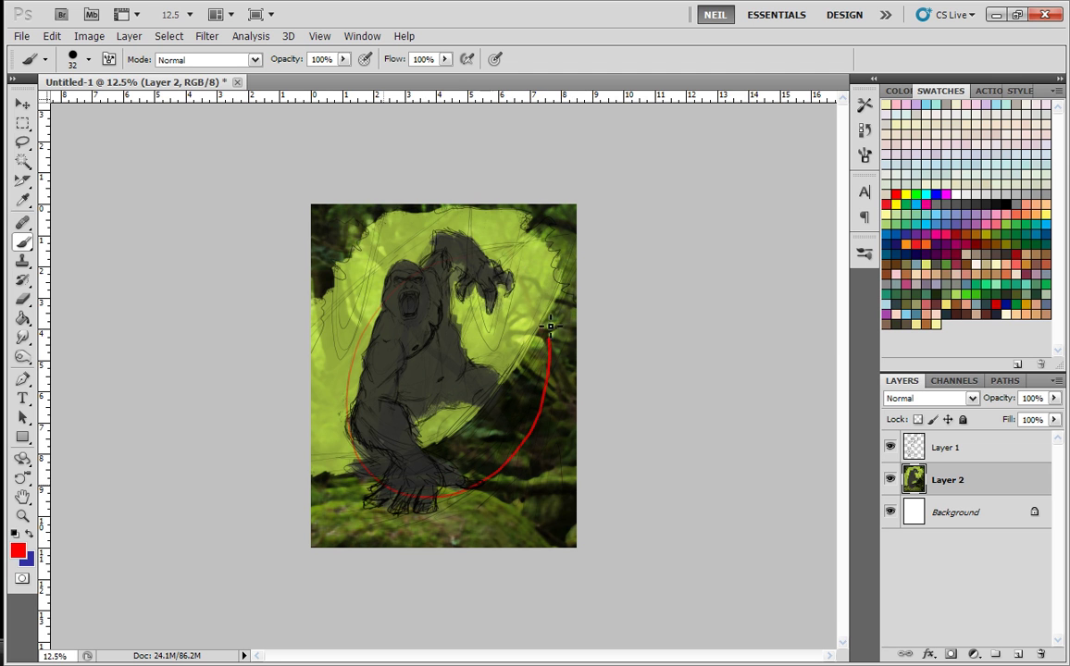
left_click(407, 297, "shift")
key("ctrl+alt+z")
key("ctrl+alt+z")
key("ctrl+alt+z")
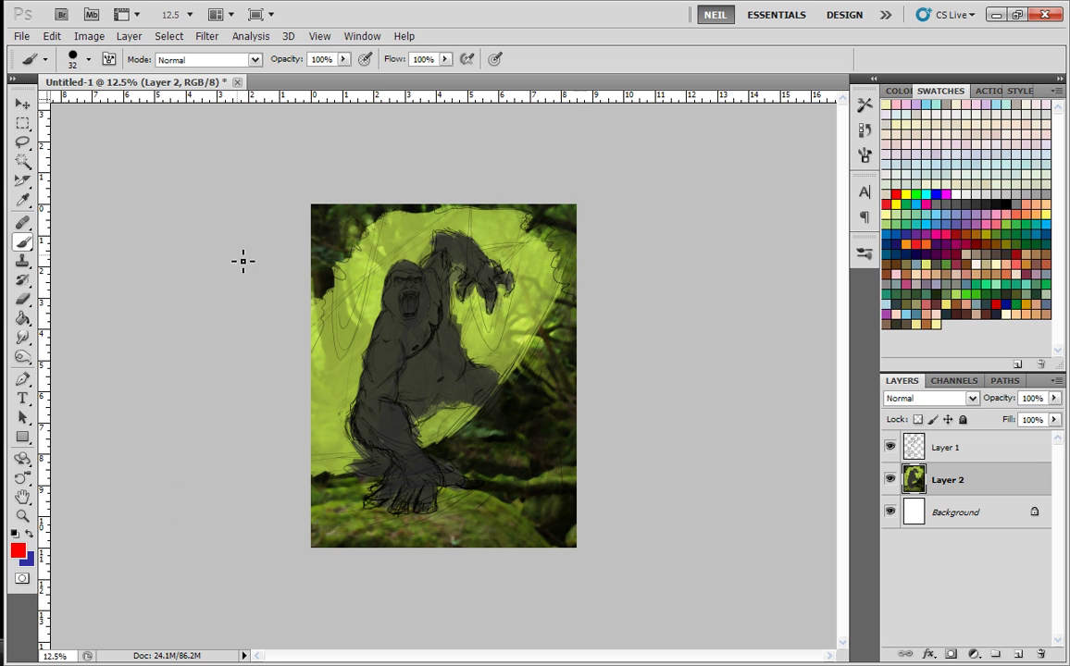
- Paint the bright backdrop around the gorilla in a sampled lime green with the 36 px textured brush enlarged to 174 px
right_click(407, 290)
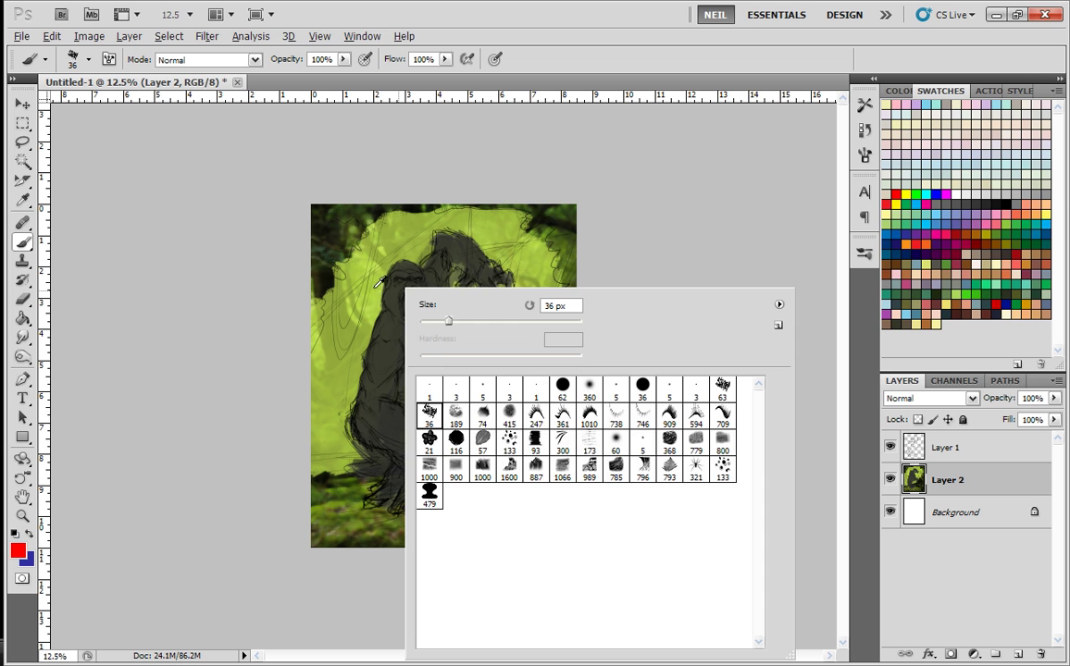
left_click(374, 286, "alt")
right_click(393, 280)
left_click_drag(476, 309, 486, 304)
left_click(499, 306)
mouse_move(414, 242)
left_mouse_down()
mouse_move(375, 294)
mouse_move(368, 266)
left_mouse_up()
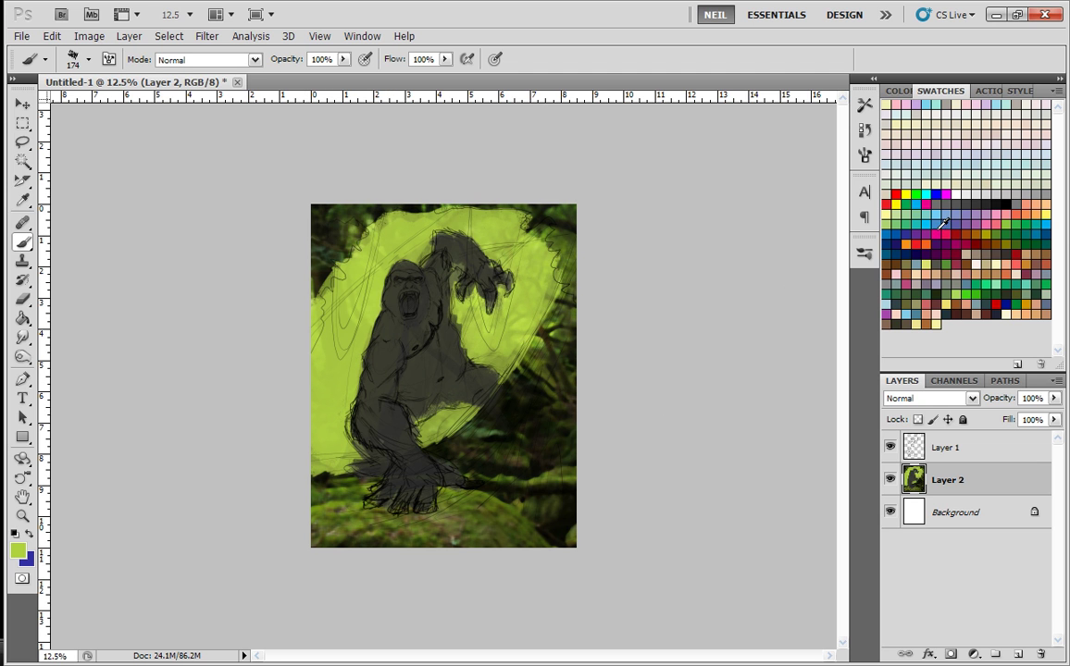
- Paint sampled dark olive greens over the photo texture on the slope along the canvas's right side
left_click(528, 409, "alt")
mouse_move(538, 397)
left_mouse_down()
mouse_move(552, 331)
mouse_move(474, 520)
mouse_move(555, 360)
mouse_move(466, 500)
mouse_move(507, 430)
mouse_move(452, 461)
mouse_move(439, 456)
mouse_move(549, 349)
mouse_move(526, 382)
mouse_move(567, 328)
mouse_move(509, 440)
mouse_move(489, 457)
mouse_move(563, 331)
left_mouse_up()
left_click(485, 517, "alt")
mouse_move(518, 419)
left_mouse_down()
mouse_move(565, 334)
mouse_move(556, 386)
mouse_move(518, 472)
left_mouse_up()
mouse_move(563, 393)
left_mouse_down()
mouse_move(529, 472)
mouse_move(579, 345)
mouse_move(535, 561)
mouse_move(581, 449)
mouse_move(495, 454)
mouse_move(509, 497)
mouse_move(576, 518)
mouse_move(495, 497)
left_mouse_up()
left_click_drag(548, 451, 532, 468)
left_click(561, 267)
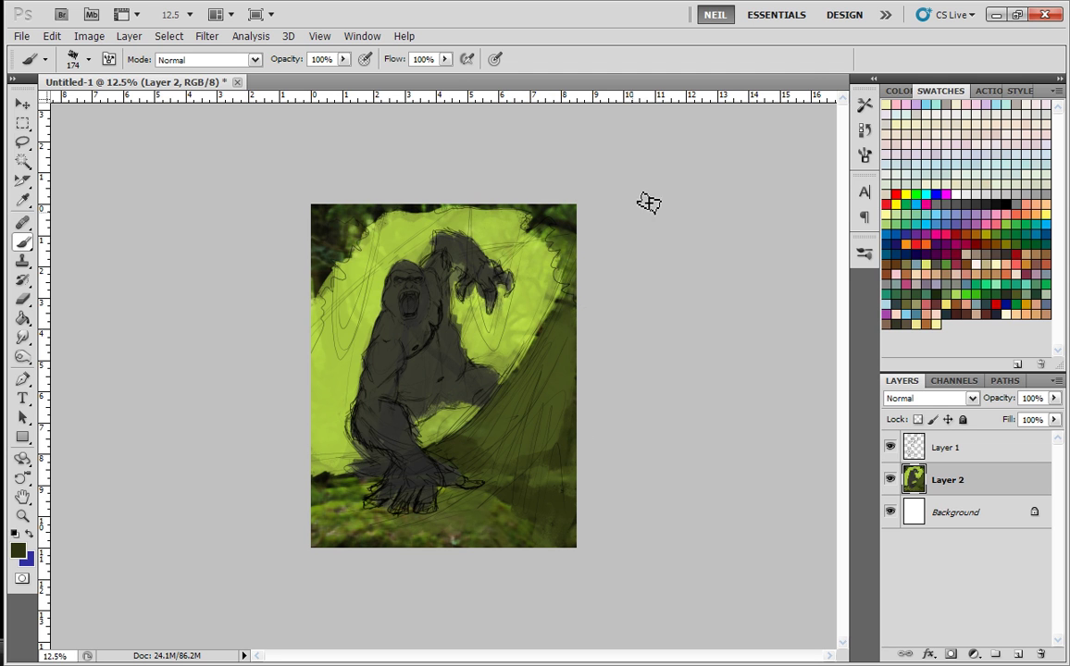
- Paint sampled dark greens over the foliage in the canvas's upper corners and along its top edge
mouse_move(555, 223)
left_mouse_down()
mouse_move(531, 222)
mouse_move(566, 215)
mouse_move(572, 277)
mouse_move(567, 232)
mouse_move(506, 215)
mouse_move(379, 215)
mouse_move(317, 296)
mouse_move(322, 278)
left_mouse_up()
left_click(359, 216, "alt")
mouse_move(351, 231)
left_mouse_down()
mouse_move(320, 243)
mouse_move(323, 277)
left_mouse_up()
left_click_drag(368, 222, 448, 210)
mouse_move(568, 222)
left_mouse_down()
mouse_move(548, 241)
mouse_move(566, 272)
left_mouse_up()
- Block in the ground around and below the gorilla's feet with sampled mid and dark greens
left_click(362, 504, "alt")
mouse_move(363, 495)
left_mouse_down()
mouse_move(328, 481)
mouse_move(353, 495)
left_mouse_up()
left_click(398, 512, "alt")
mouse_move(311, 528)
left_mouse_down()
mouse_move(366, 501)
mouse_move(336, 544)
mouse_move(497, 542)
mouse_move(431, 549)
left_mouse_up()
left_click(442, 541, "alt")
left_click_drag(512, 551, 575, 541)
left_click(468, 496, "alt")
left_click_drag(439, 524, 497, 533)
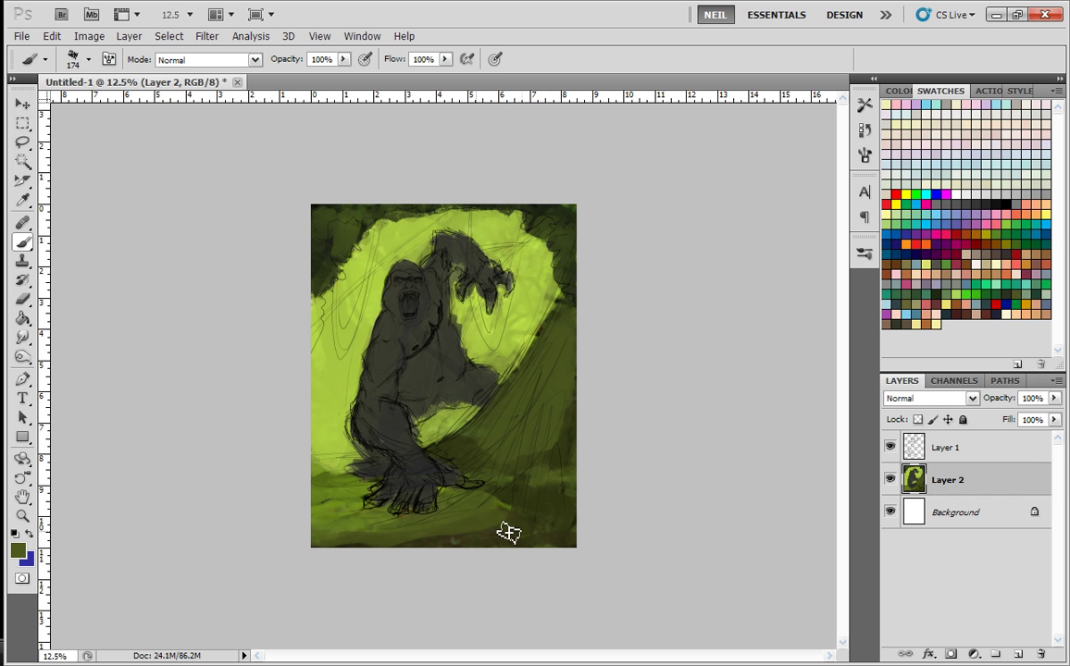
- Stroke sampled dark and light greens along the slope's edge, and touch up the ground behind the gorilla with green
left_click(547, 347, "alt")
mouse_move(545, 343)
left_mouse_down()
mouse_move(564, 290)
mouse_move(556, 345)
mouse_move(517, 401)
left_mouse_up()
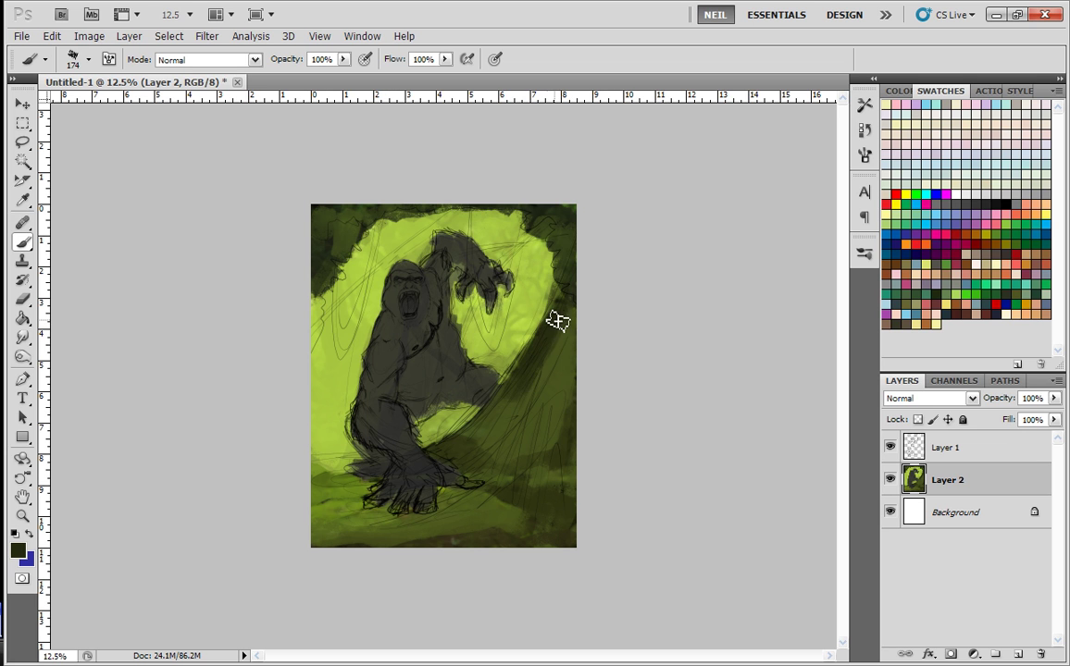
left_click(529, 302, "alt")
mouse_move(554, 327)
left_mouse_down()
mouse_move(502, 409)
mouse_move(554, 336)
mouse_move(469, 440)
mouse_move(452, 444)
mouse_move(559, 319)
mouse_move(509, 409)
mouse_move(522, 398)
mouse_move(476, 441)
mouse_move(561, 322)
mouse_move(527, 402)
left_mouse_up()
left_click(550, 352, "alt")
left_click_drag(349, 476, 337, 506)
left_click_drag(478, 442, 455, 443)
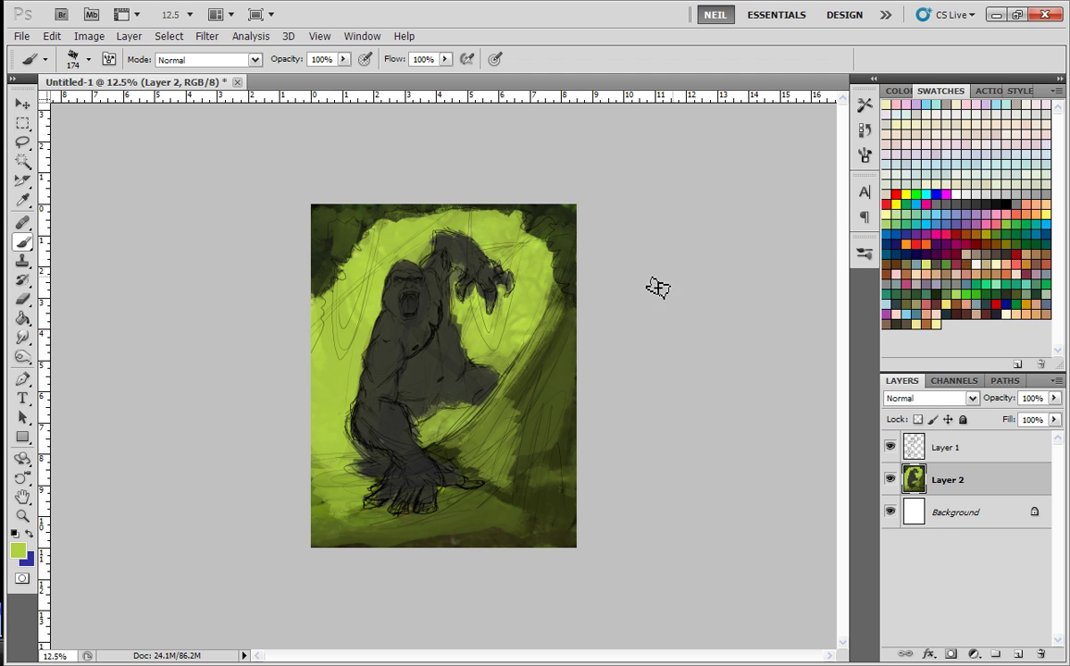
- Try red marks over the raised hand and chest with a 3 px round brush enlarged to 33 px
right_click(494, 281)
left_click(575, 389)
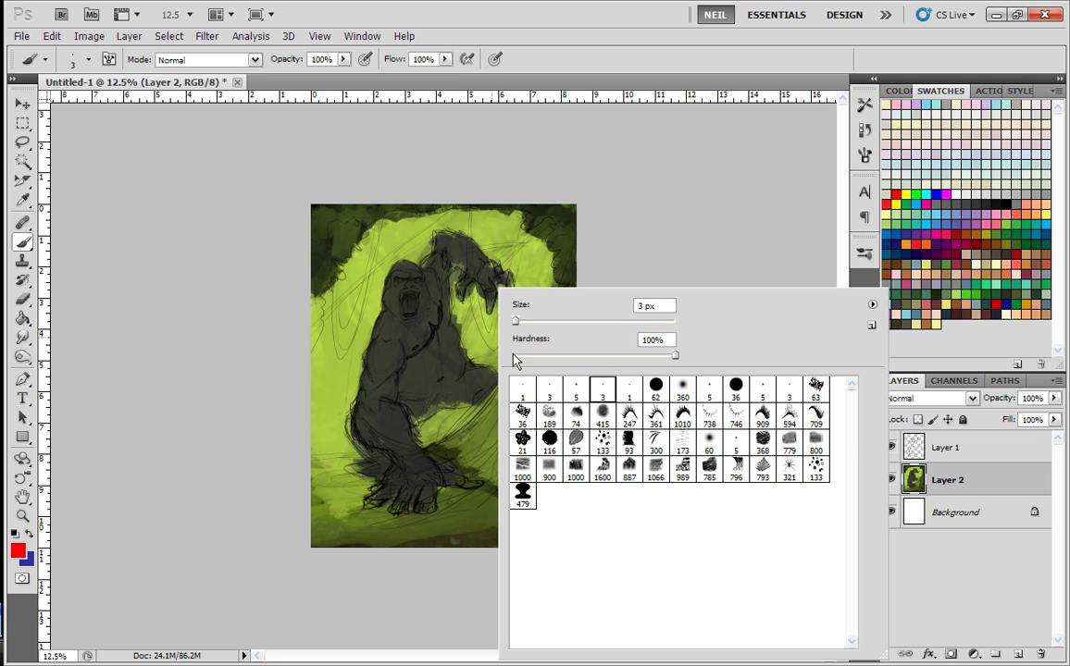
key("Return")
left_click_drag(500, 289, 438, 354)
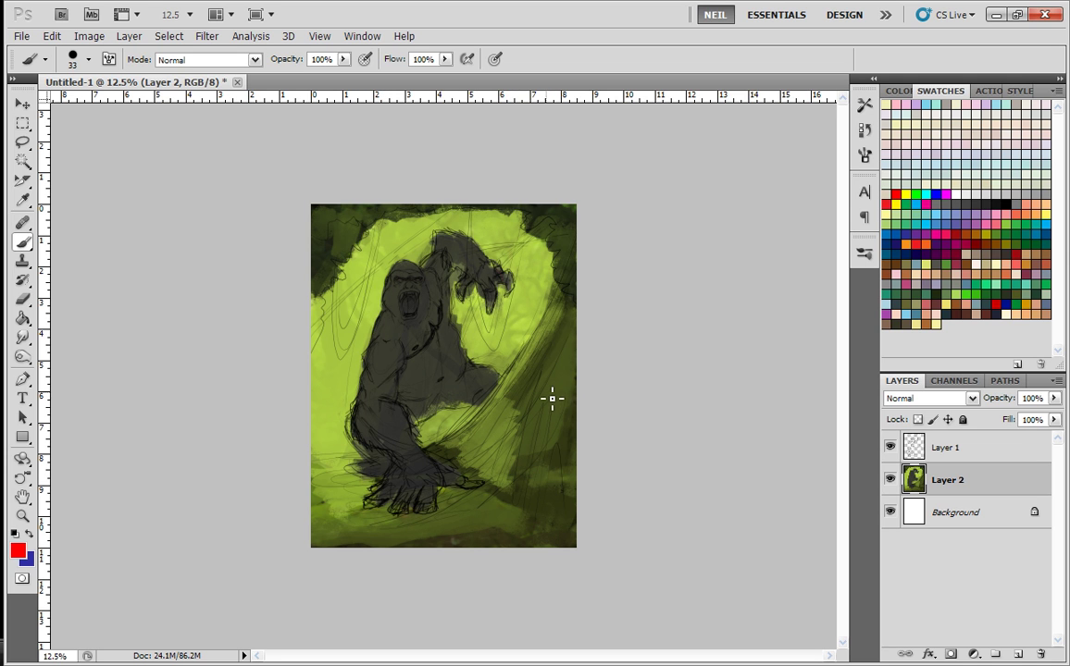
- Switch to the 36 px textured brush, enlarge it to 141 px and dab red on the gorilla's chest
right_click(481, 380)
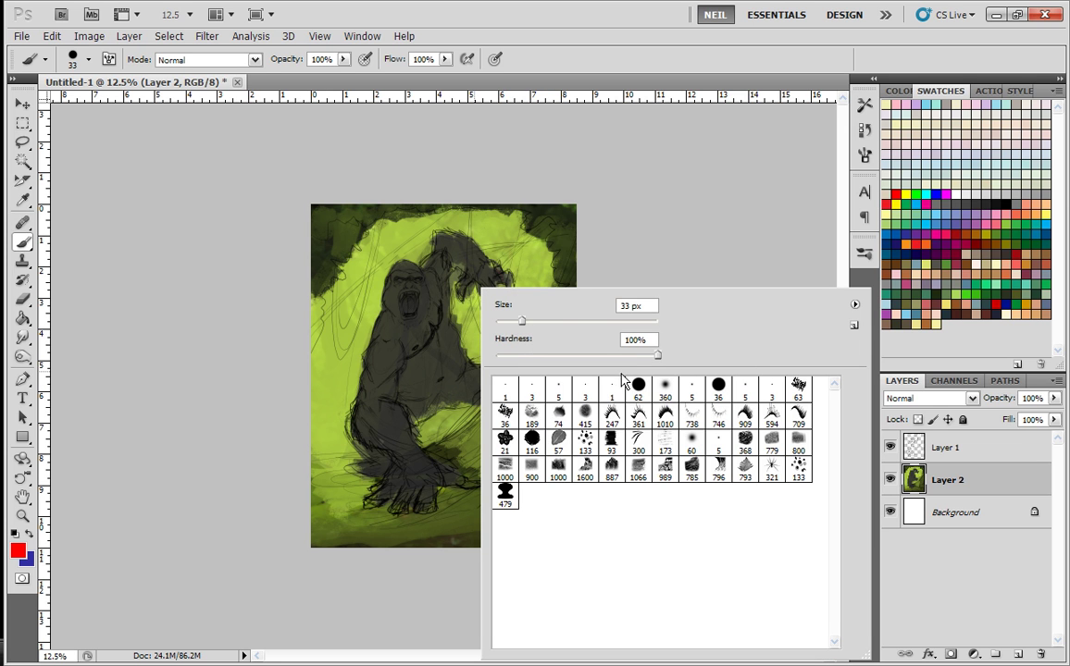
left_click(505, 413)
left_click_drag(544, 322, 562, 321)
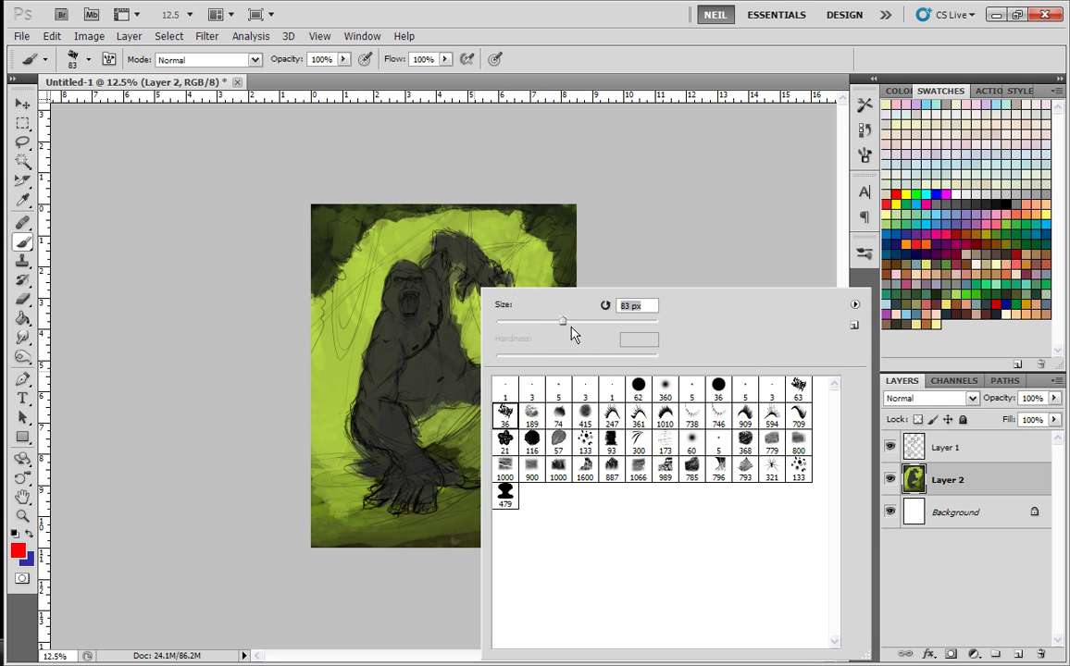
left_click(442, 361)
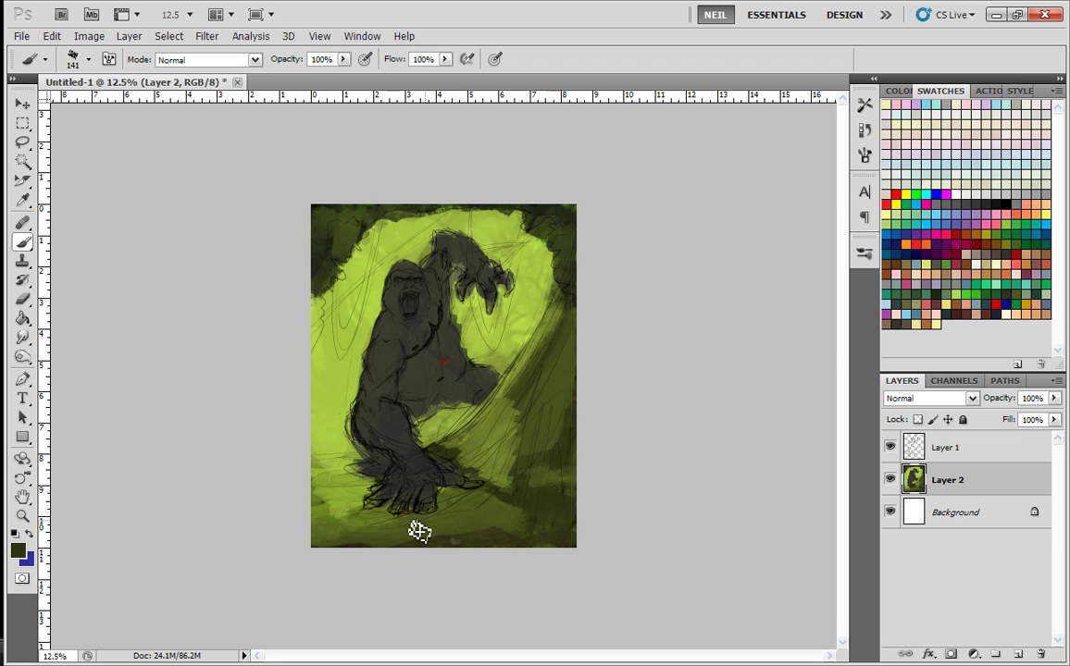
- Set the foreground colour to dark green 0e2b16 and paint shadows around the gorilla's feet, across the ground and up the slope
left_click(20, 551)
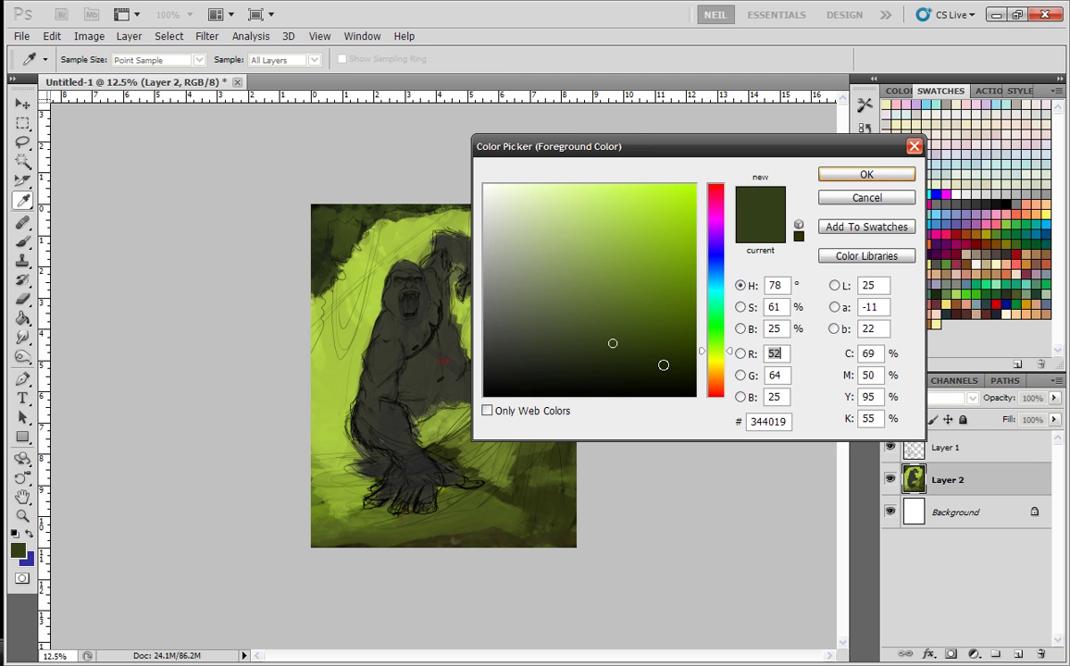
left_click_drag(721, 327, 724, 316)
left_click(625, 361)
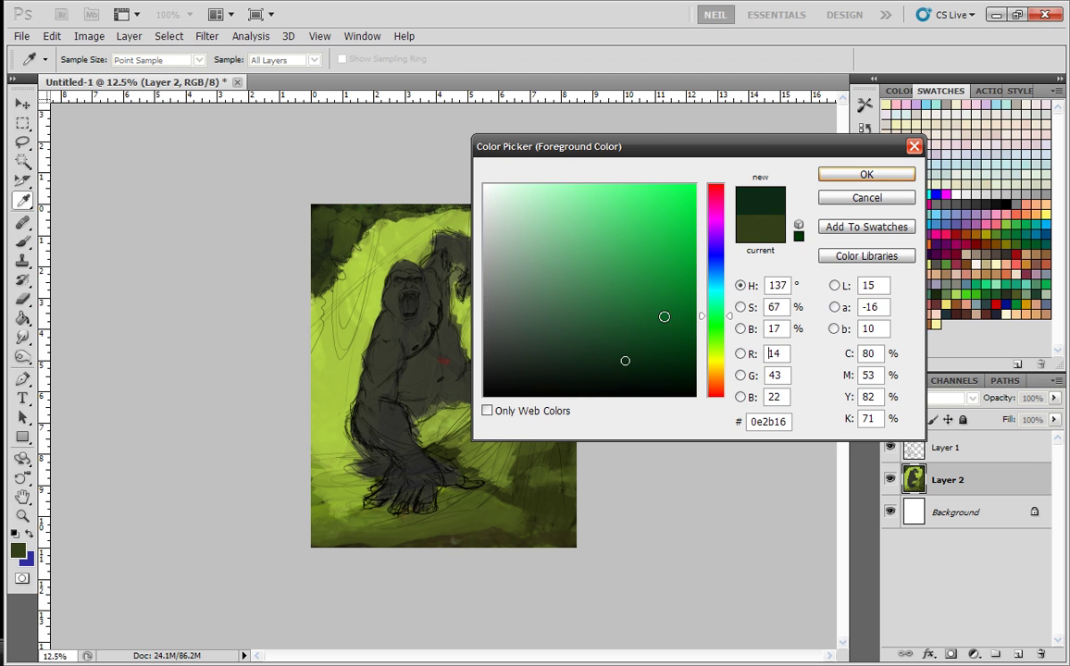
left_click(833, 178)
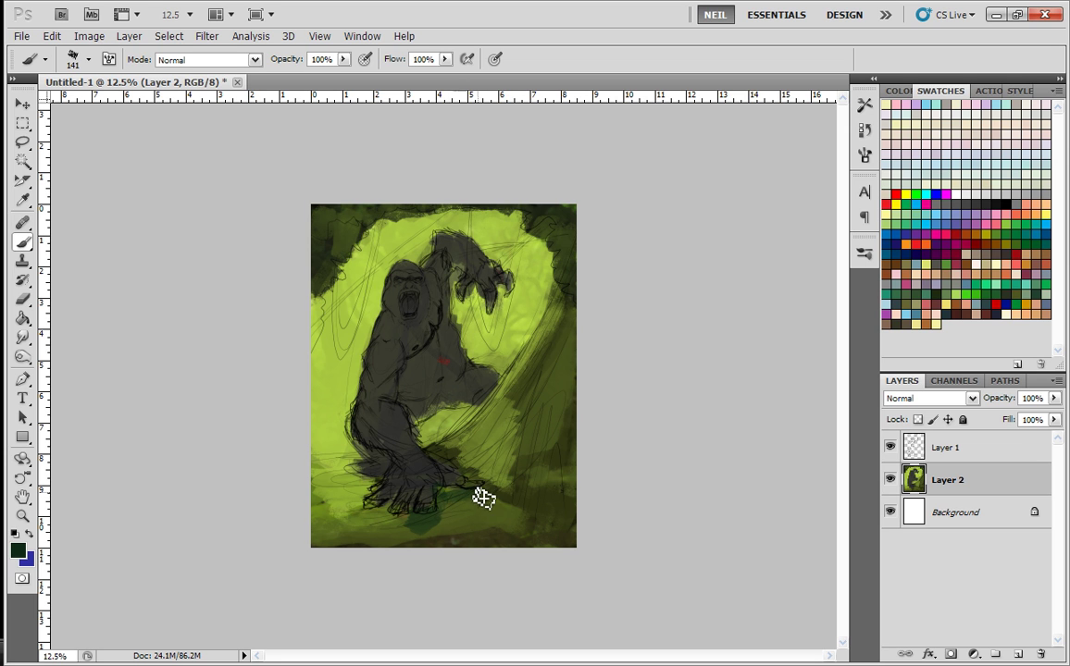
mouse_move(491, 499)
left_mouse_down()
mouse_move(450, 507)
mouse_move(463, 504)
mouse_move(453, 491)
mouse_move(440, 521)
mouse_move(416, 532)
mouse_move(381, 518)
mouse_move(367, 537)
mouse_move(371, 524)
mouse_move(437, 534)
mouse_move(398, 548)
mouse_move(430, 535)
left_mouse_up()
mouse_move(365, 485)
left_mouse_down()
mouse_move(353, 485)
mouse_move(356, 520)
left_mouse_up()
mouse_move(490, 425)
left_mouse_down()
mouse_move(507, 393)
mouse_move(480, 432)
mouse_move(508, 429)
mouse_move(505, 456)
mouse_move(502, 396)
mouse_move(490, 414)
mouse_move(533, 468)
mouse_move(513, 471)
mouse_move(501, 509)
mouse_move(513, 502)
mouse_move(445, 526)
mouse_move(570, 487)
mouse_move(544, 522)
mouse_move(571, 514)
mouse_move(567, 536)
mouse_move(439, 550)
mouse_move(581, 539)
left_mouse_up()
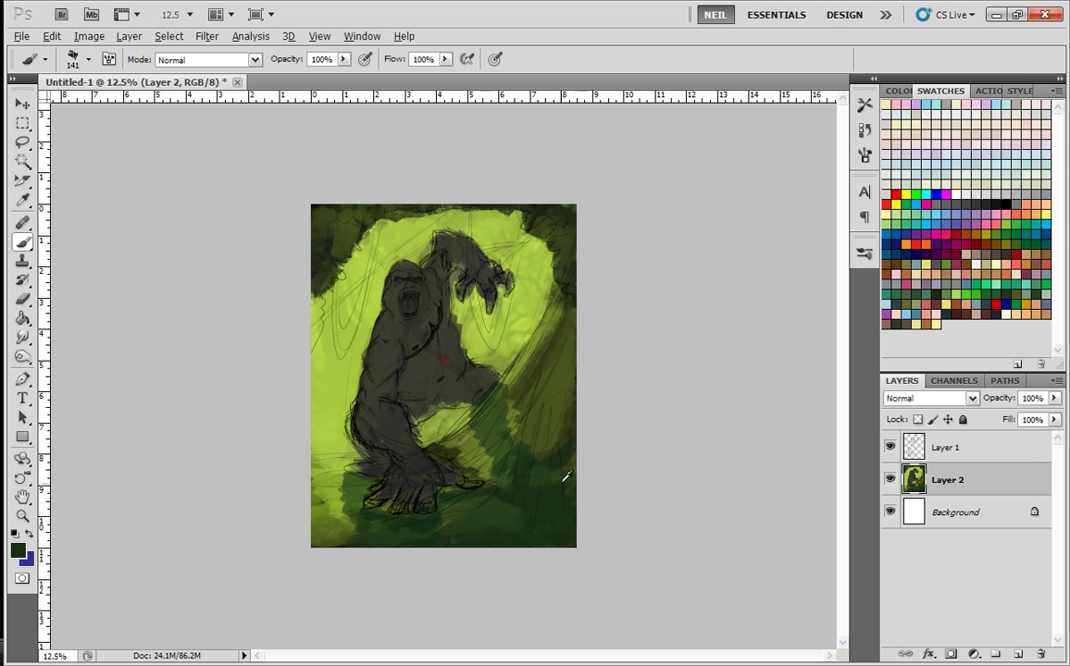
- Darken the foreground colour to near-black and paint deep shadows in the canvas's lower-right area and both upper corners
left_click(19, 551)
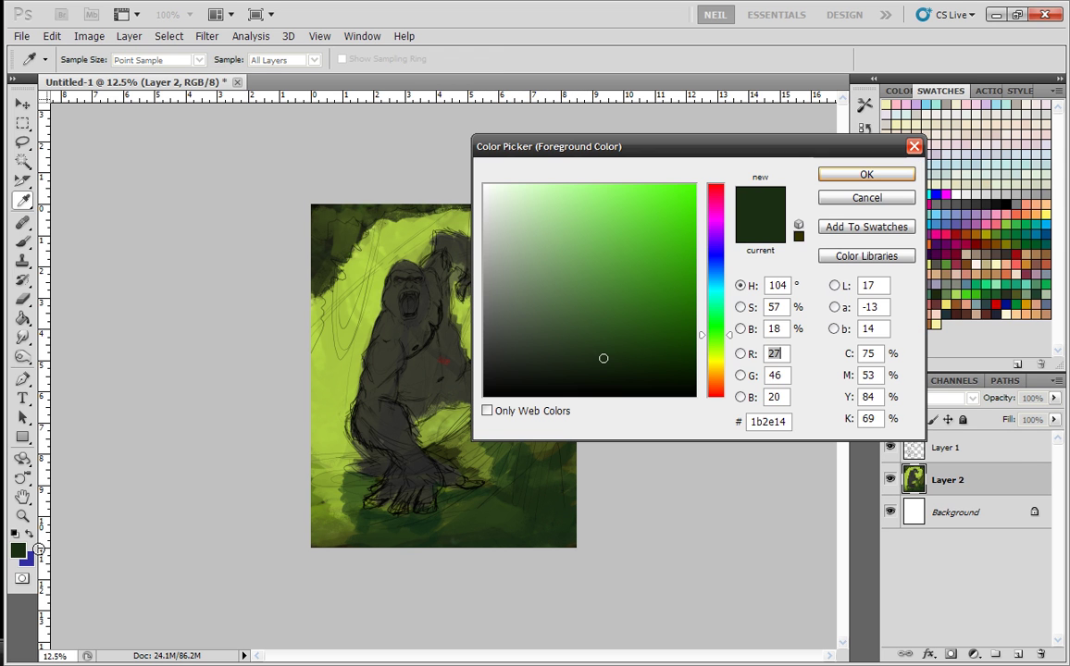
left_click(599, 379)
left_click(574, 379)
left_click(833, 176)
mouse_move(567, 539)
left_mouse_down()
mouse_move(566, 502)
mouse_move(541, 514)
mouse_move(530, 499)
mouse_move(499, 495)
mouse_move(588, 539)
mouse_move(561, 427)
left_mouse_up()
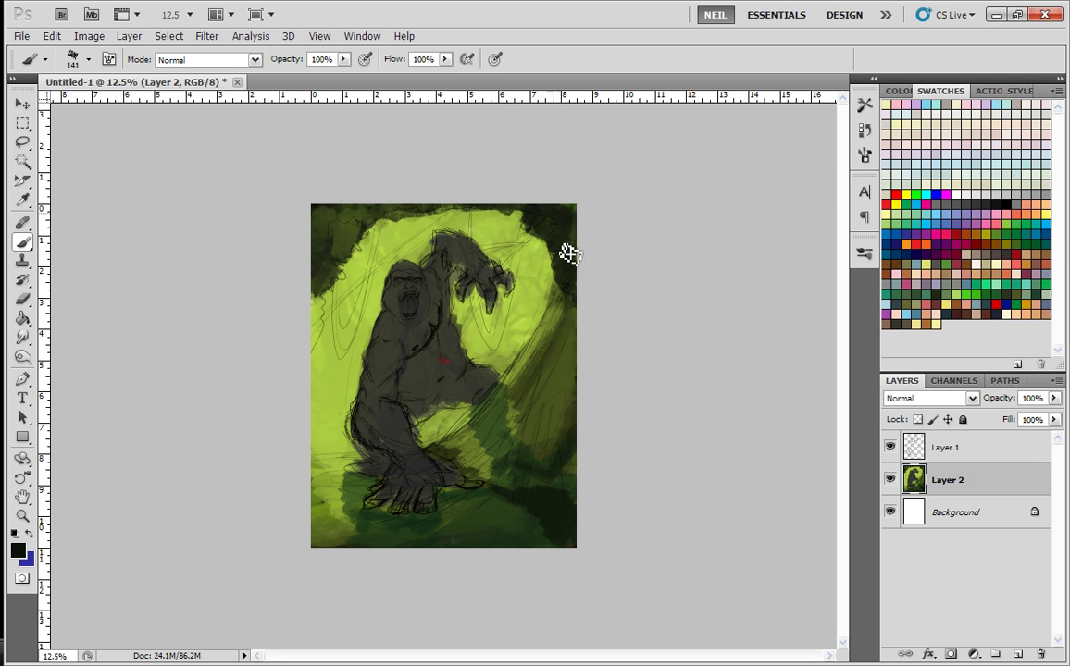
left_click_drag(341, 215, 329, 284)
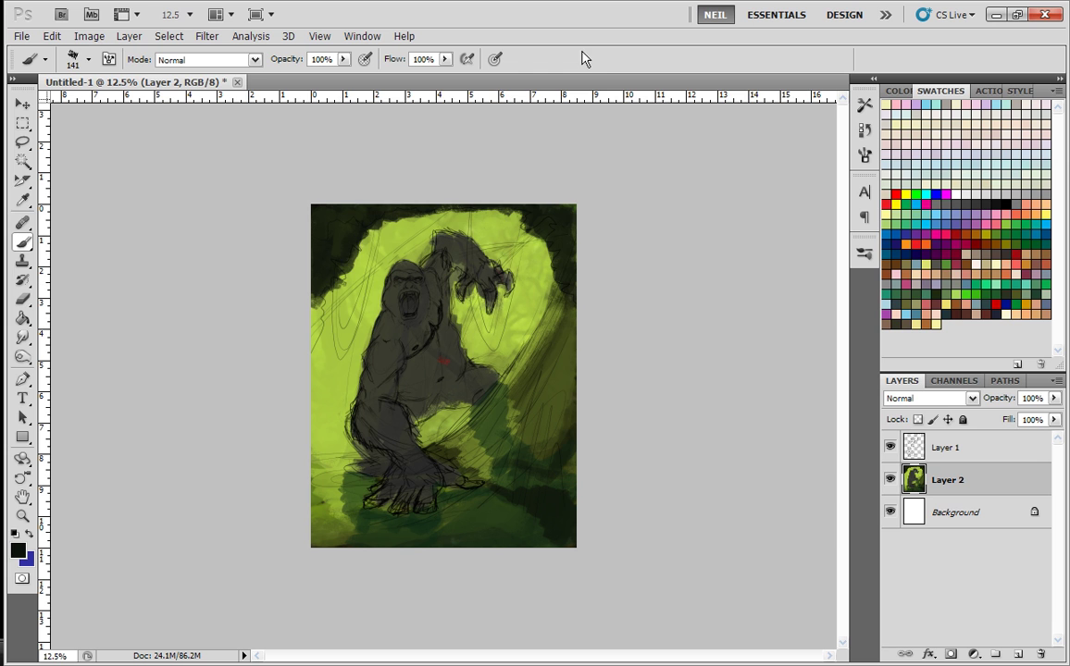
- Try Layer 2 above Layer 1, return it below, and set Layer 1's opacity to 54%
left_click_drag(925, 478, 948, 413)
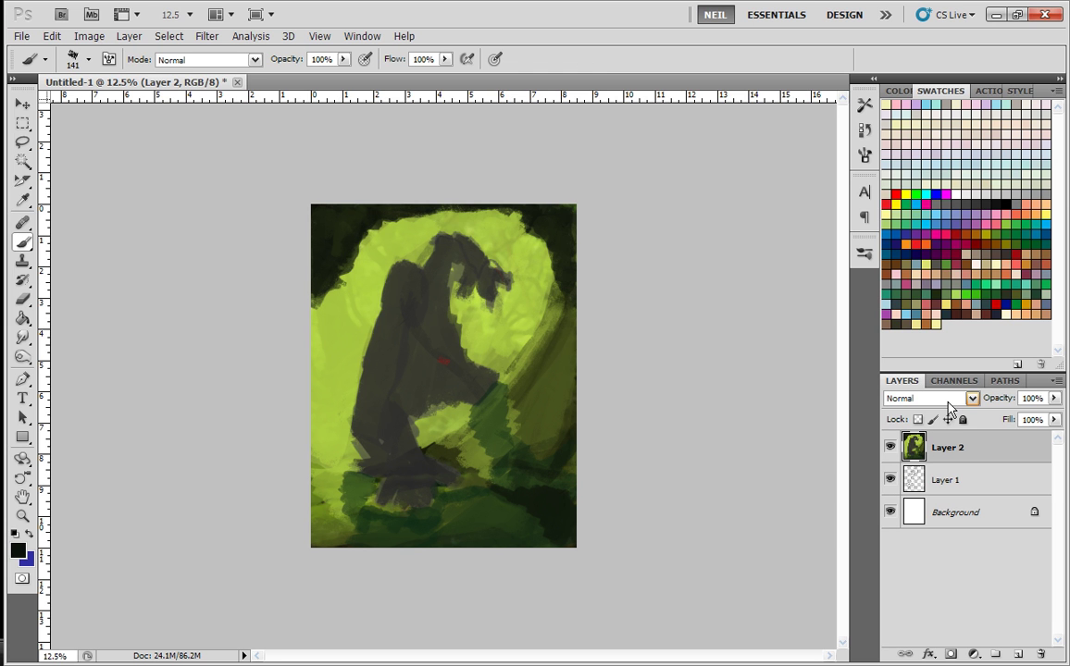
left_click_drag(942, 455, 935, 480)
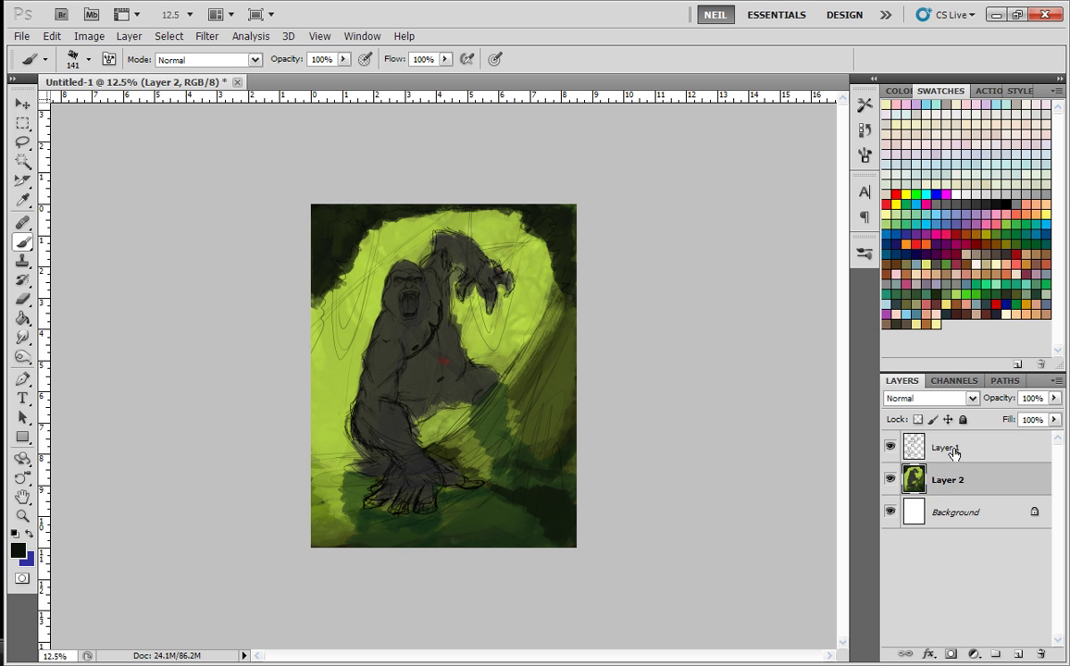
left_click(953, 454)
left_click(1053, 398)
left_click_drag(1052, 413, 1013, 424)
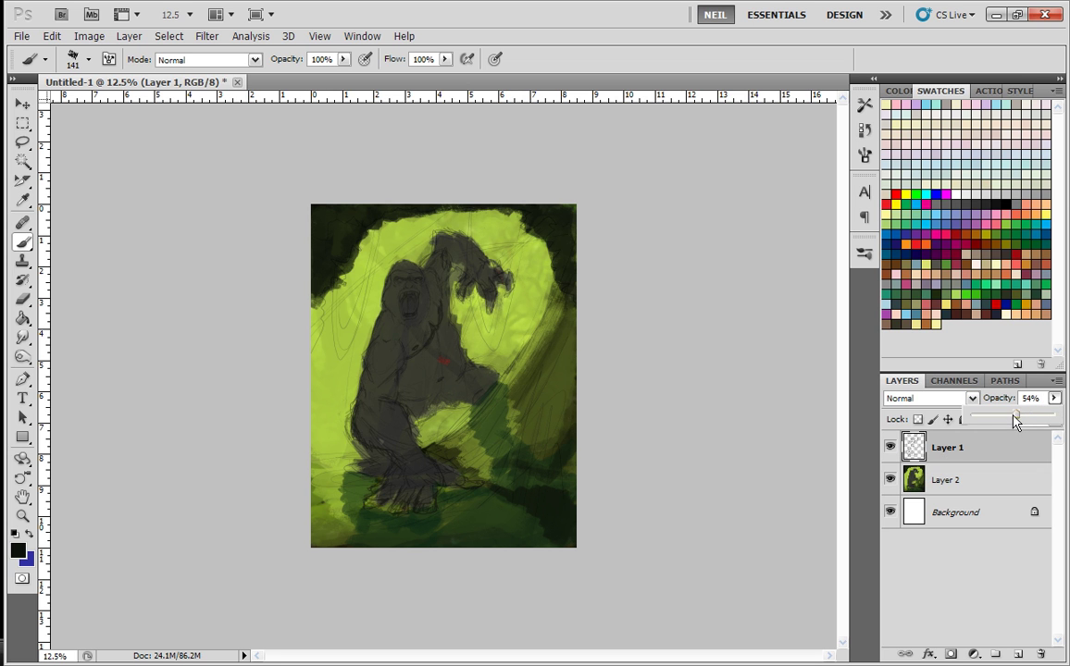
- Duplicate Layer 2, hide the copy and delete it
left_click(944, 479)
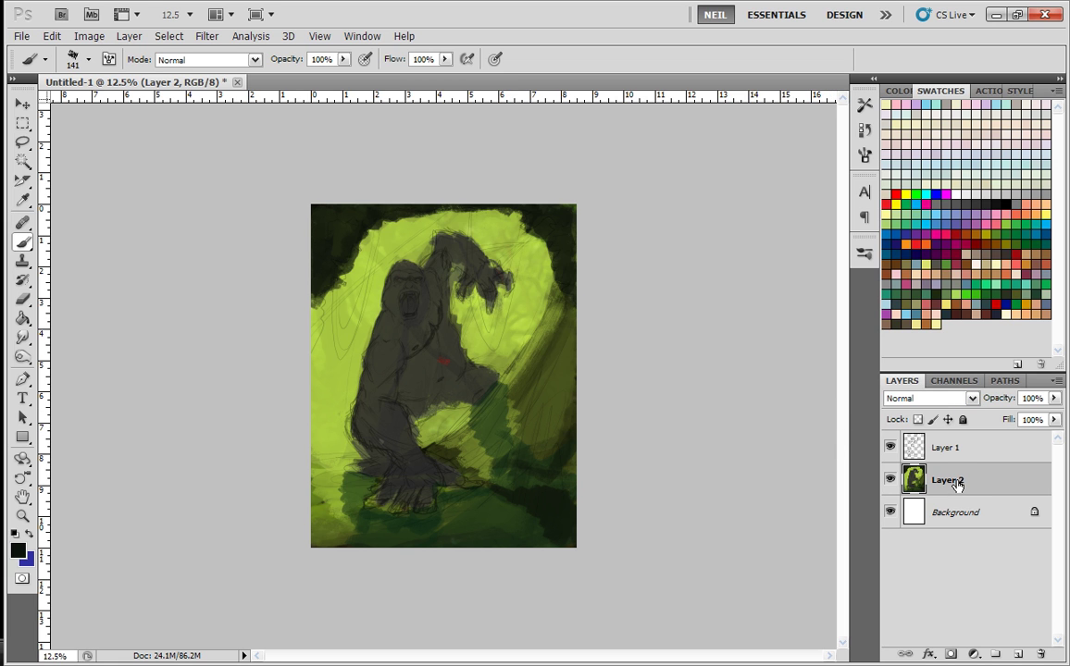
left_click_drag(962, 482, 1017, 655)
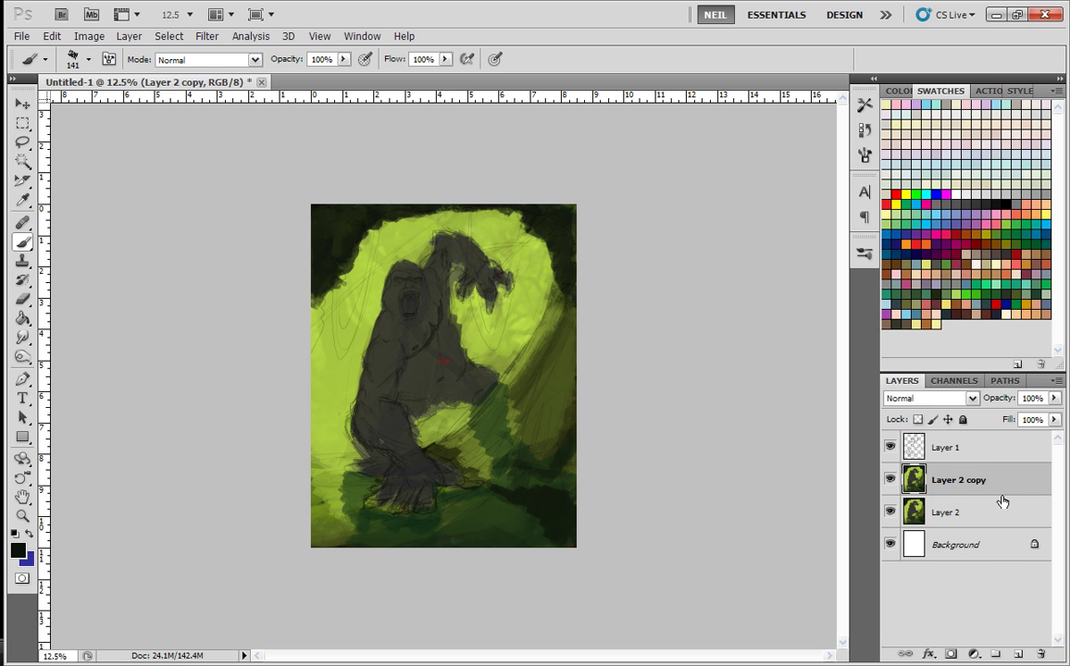
left_click(944, 512)
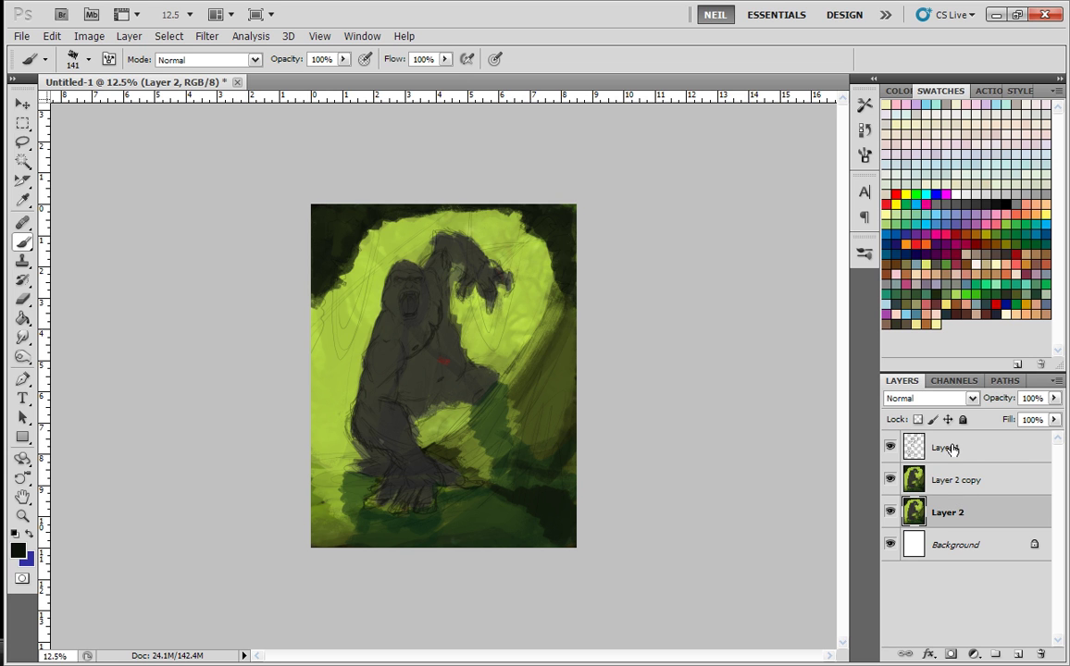
left_click(948, 480)
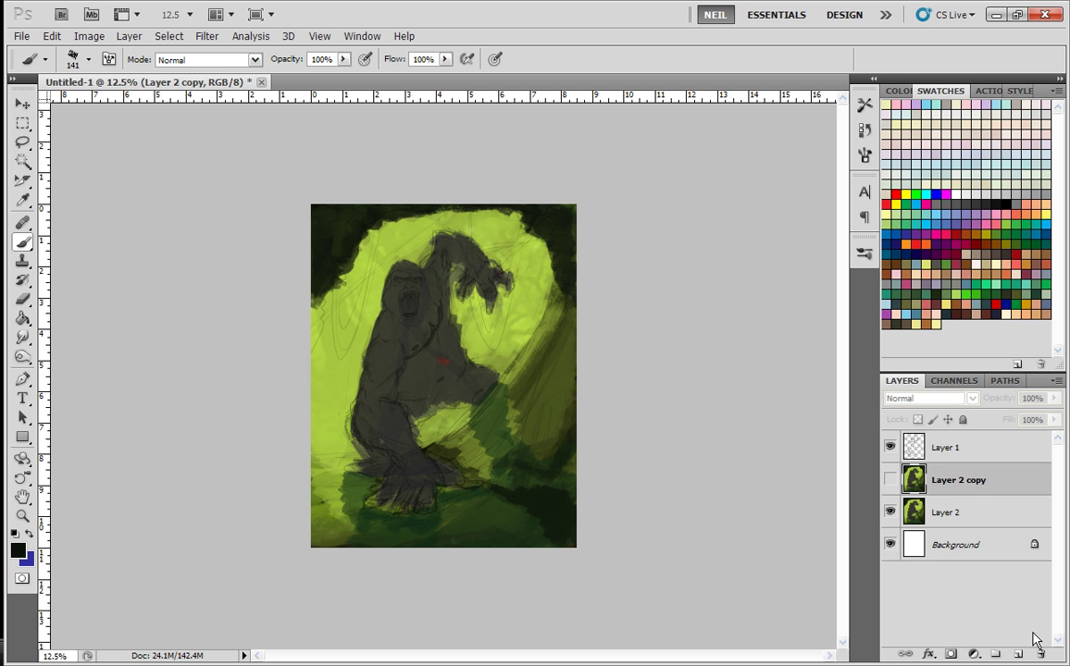
left_click(1030, 632)
left_click(949, 481)
left_click(1041, 656)
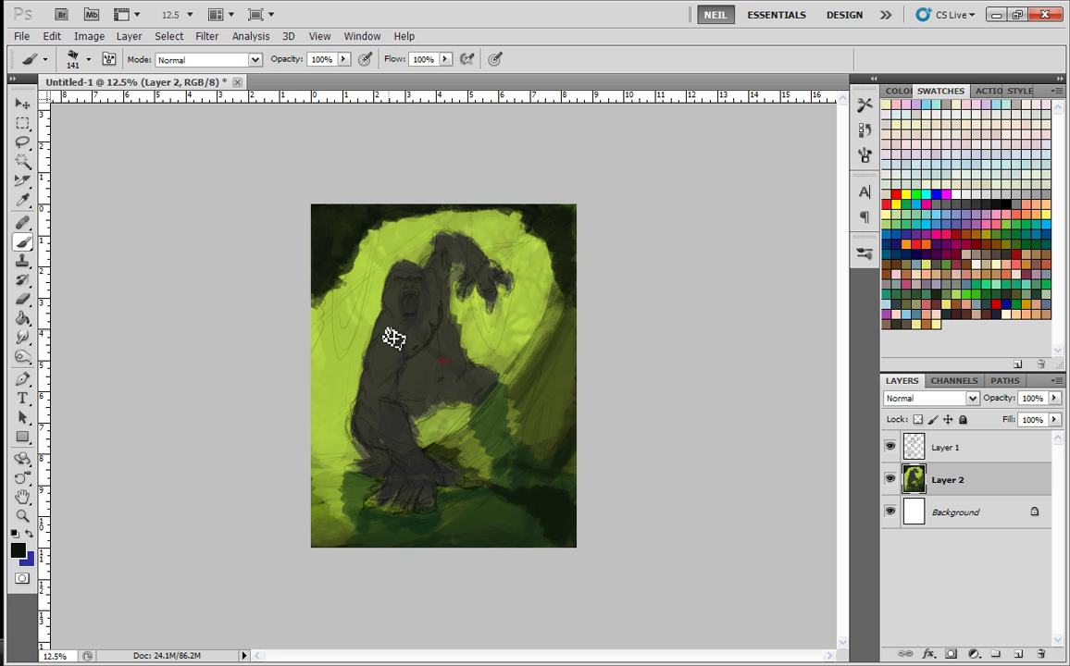
- Paint sampled light green around the fingers of the raised hand with the textured brush at 180 px
right_click(518, 294)
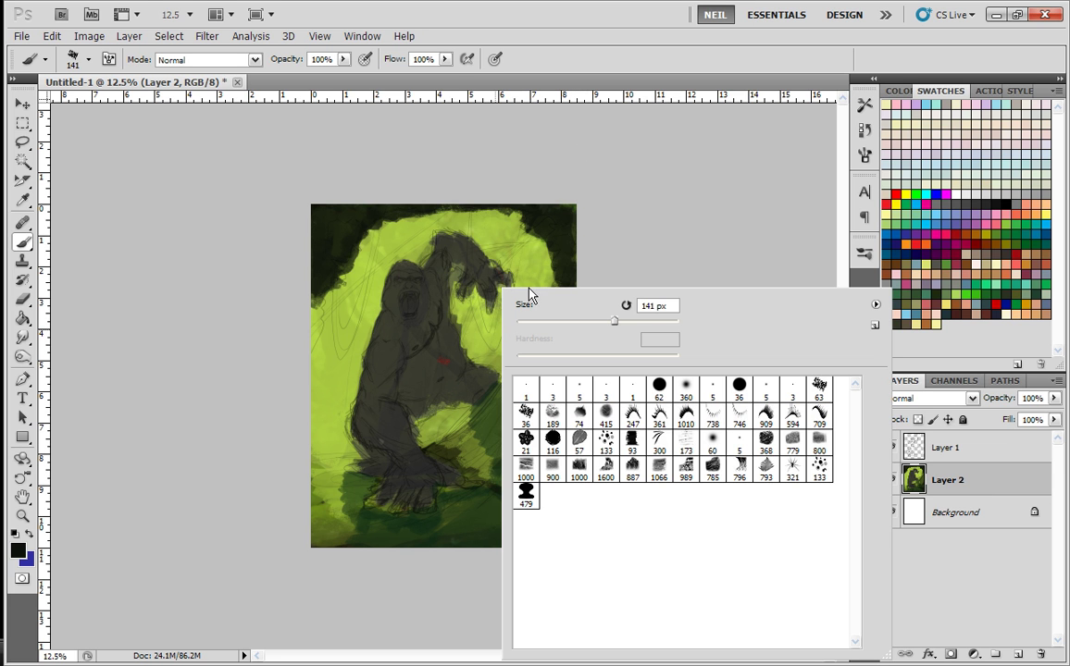
left_click(525, 413)
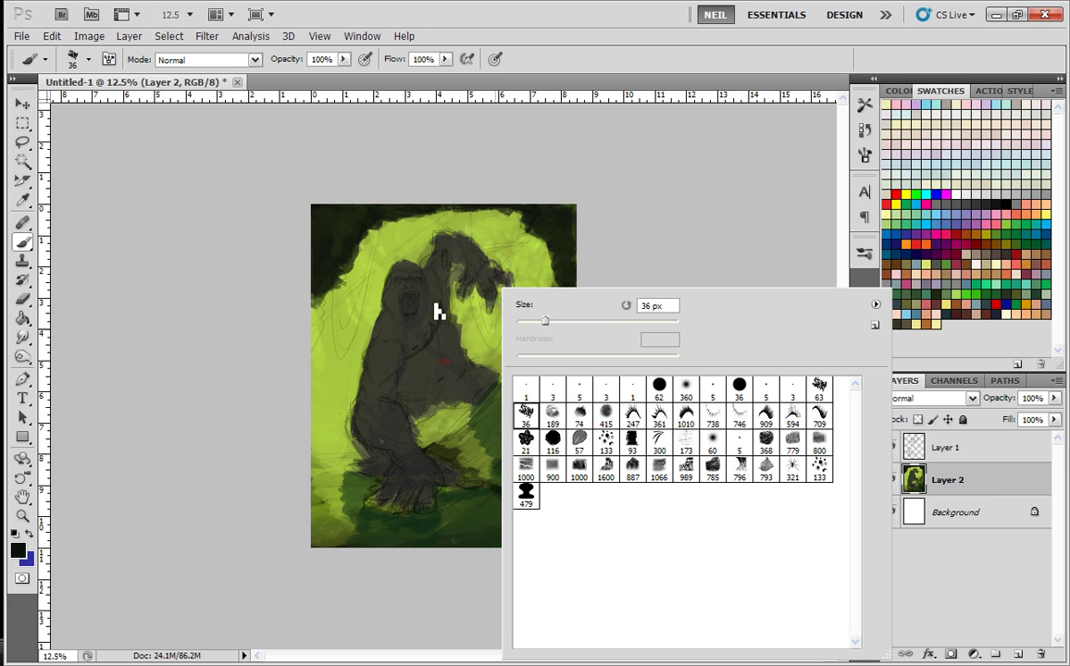
key("ctrl+z")
left_click(521, 238)
left_click(517, 238, "alt")
mouse_move(484, 281)
left_mouse_down()
mouse_move(502, 263)
mouse_move(500, 313)
left_mouse_up()
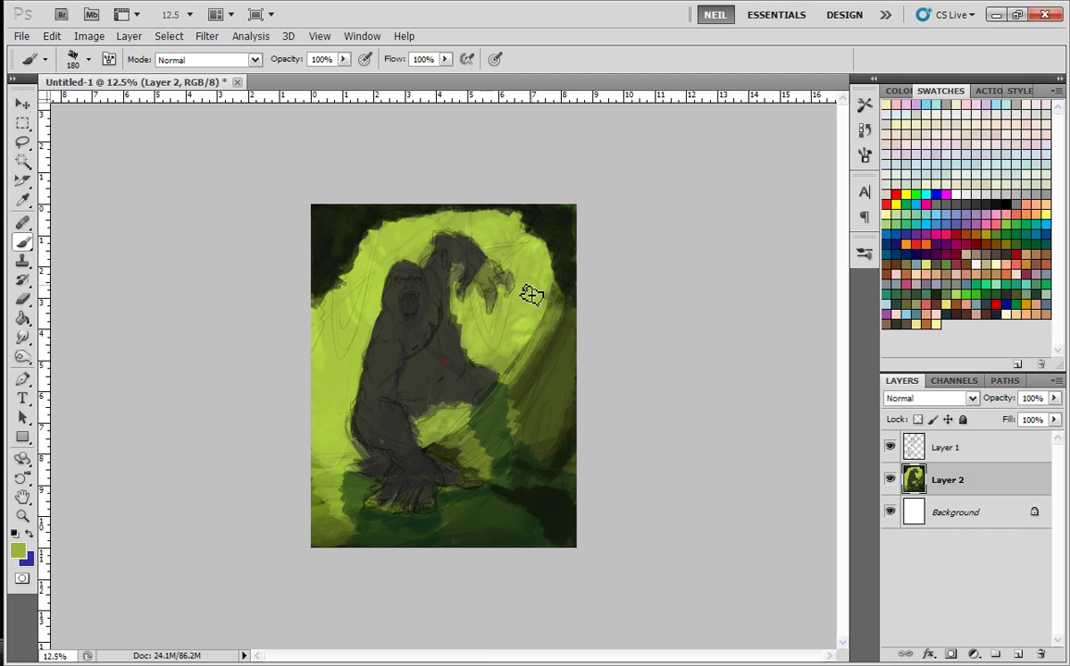
- Set the foreground colour to pale blue #e3f5fb and paint light into the background left of the gorilla's head
left_click(17, 552)
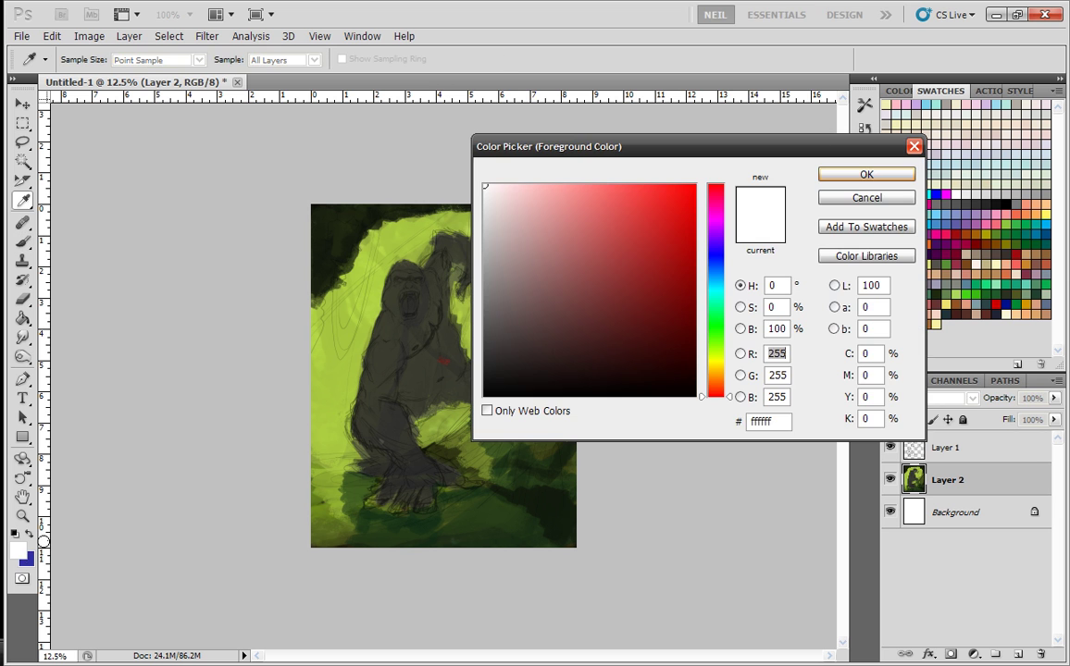
left_click(502, 186)
left_click(719, 282)
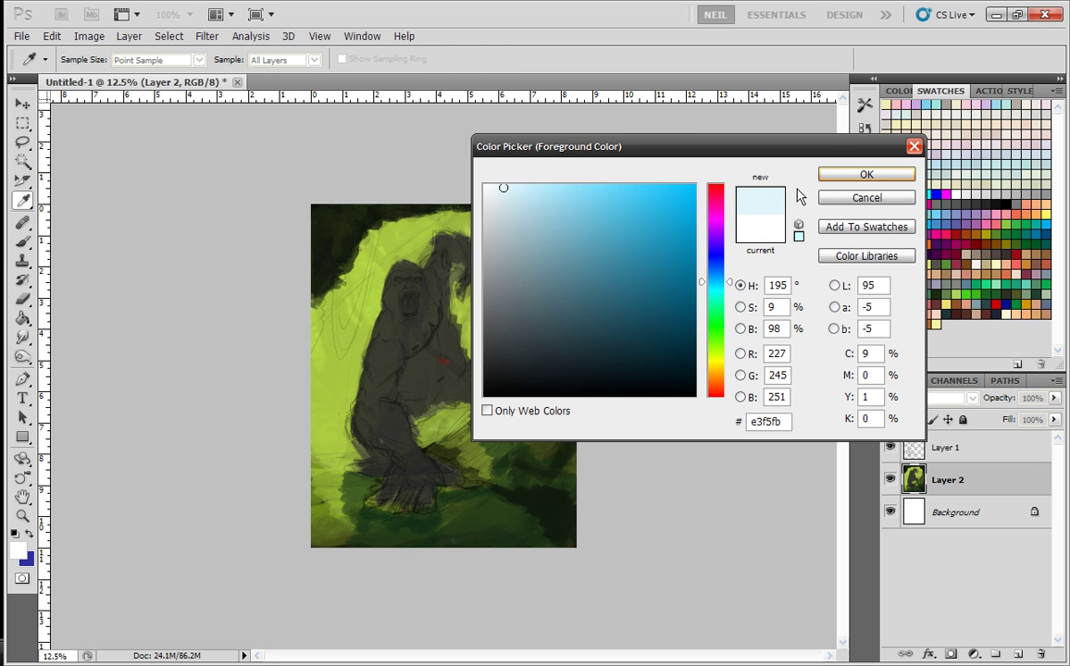
left_click(866, 174)
mouse_move(418, 239)
left_mouse_down()
mouse_move(368, 289)
mouse_move(387, 251)
mouse_move(356, 286)
mouse_move(364, 263)
mouse_move(332, 301)
mouse_move(386, 250)
mouse_move(381, 295)
mouse_move(318, 314)
mouse_move(390, 244)
mouse_move(371, 262)
mouse_move(371, 244)
mouse_move(341, 297)
mouse_move(416, 230)
mouse_move(397, 232)
mouse_move(452, 228)
mouse_move(403, 230)
mouse_move(420, 246)
mouse_move(358, 327)
left_mouse_up()
- Try painting pale blue light rays that fan out from the bright background across the gorilla and the raised arm
mouse_move(345, 372)
left_mouse_down()
mouse_move(324, 435)
mouse_move(346, 370)
mouse_move(421, 261)
mouse_move(503, 343)
left_mouse_up()
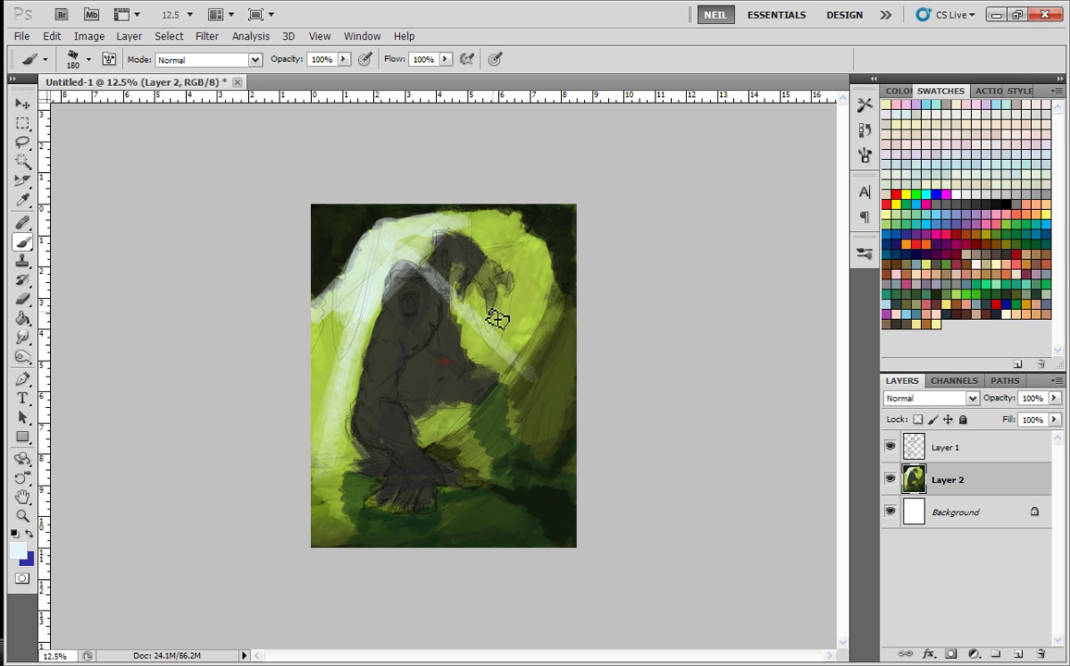
left_click_drag(415, 276, 466, 335)
left_click_drag(403, 244, 554, 247)
left_click_drag(444, 248, 564, 260)
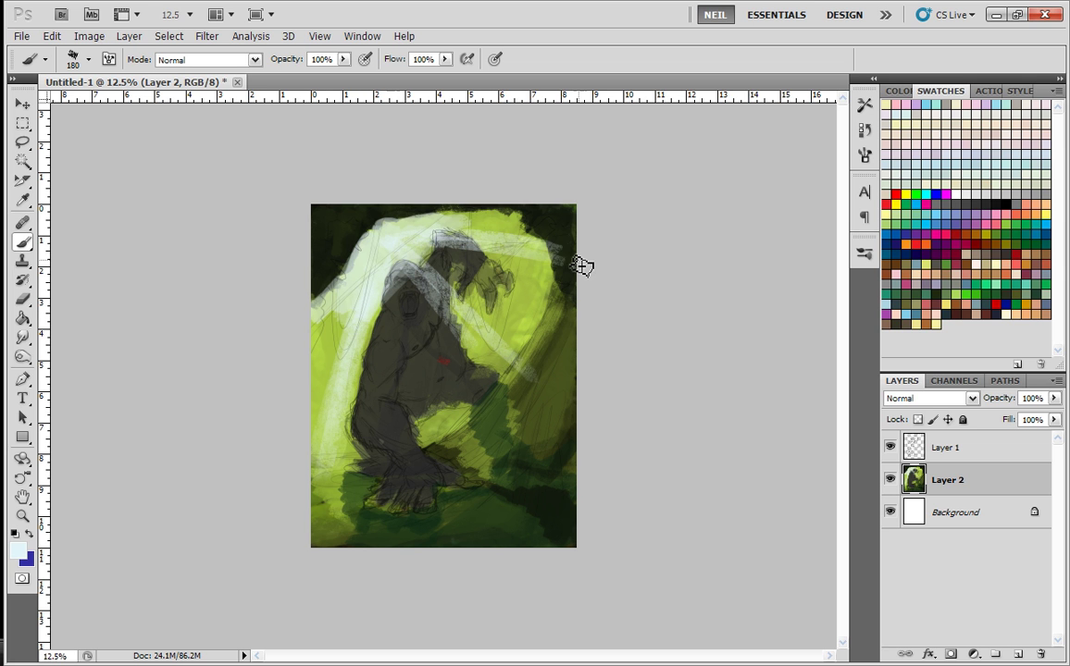
- Undo the pale light-ray strokes, keeping only the light patch beside the gorilla's head
key("ctrl+alt+z")
key("ctrl+alt+z")
key("ctrl+alt+z")
key("ctrl+alt+z")
key("ctrl+alt+z")
key("ctrl+alt+z")
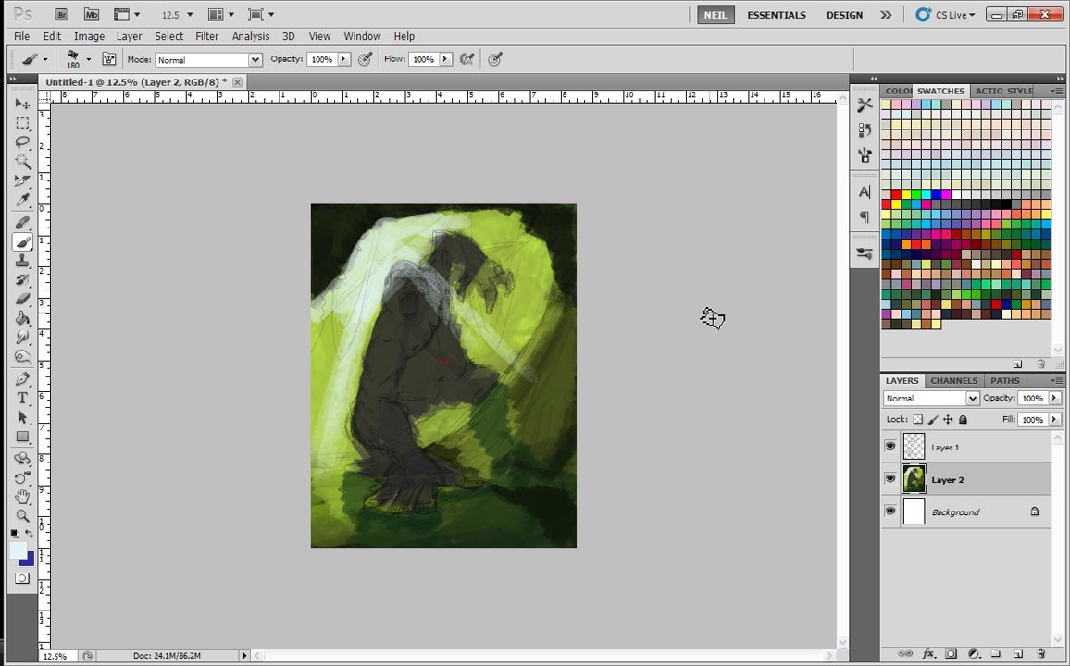
key("ctrl+alt+z")
key("ctrl+alt+z")
key("ctrl+alt+z")
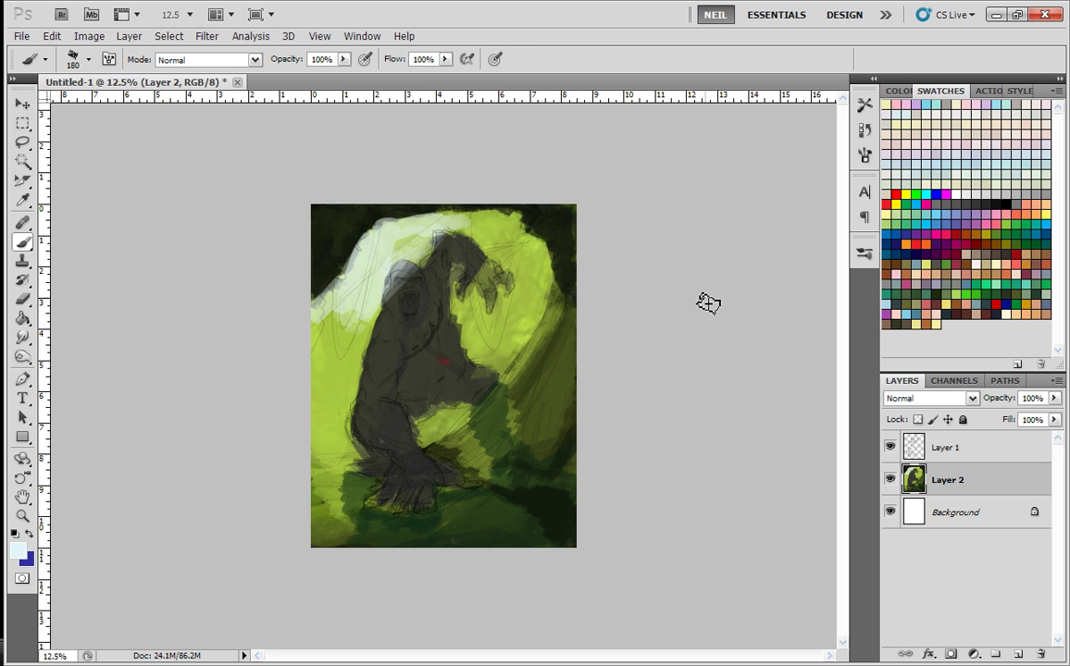
- Sample pale green from the light patch and blend it across the background beside and above the gorilla's head
left_click(420, 242, "alt")
left_click(396, 269, "alt")
mouse_move(335, 339)
left_mouse_down()
mouse_move(353, 316)
mouse_move(346, 366)
mouse_move(372, 314)
mouse_move(332, 329)
mouse_move(356, 311)
mouse_move(384, 253)
mouse_move(330, 306)
mouse_move(374, 242)
left_mouse_up()
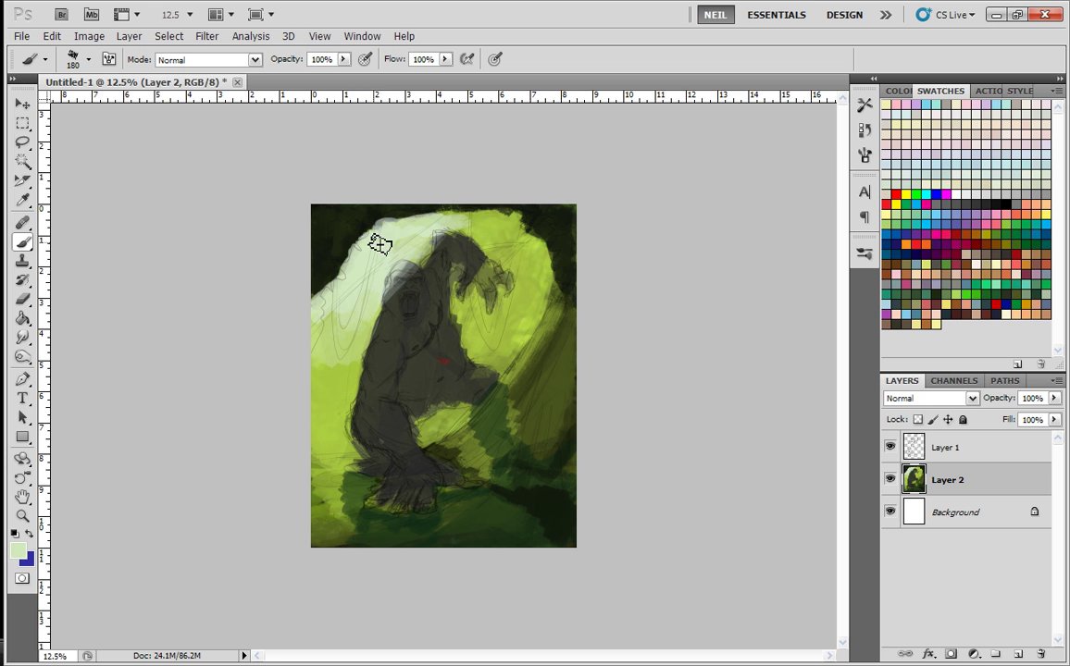
mouse_move(350, 289)
left_mouse_down()
mouse_move(389, 227)
mouse_move(461, 224)
mouse_move(463, 208)
mouse_move(408, 220)
mouse_move(374, 242)
mouse_move(442, 268)
mouse_move(506, 275)
mouse_move(528, 297)
mouse_move(472, 329)
mouse_move(519, 298)
mouse_move(499, 249)
mouse_move(453, 251)
mouse_move(482, 313)
mouse_move(476, 211)
left_mouse_up()
- Paint yellow and pale yellow-green light around the raised hand, down the left background and across the gorilla's body
left_click(530, 264, "alt")
left_click(905, 194)
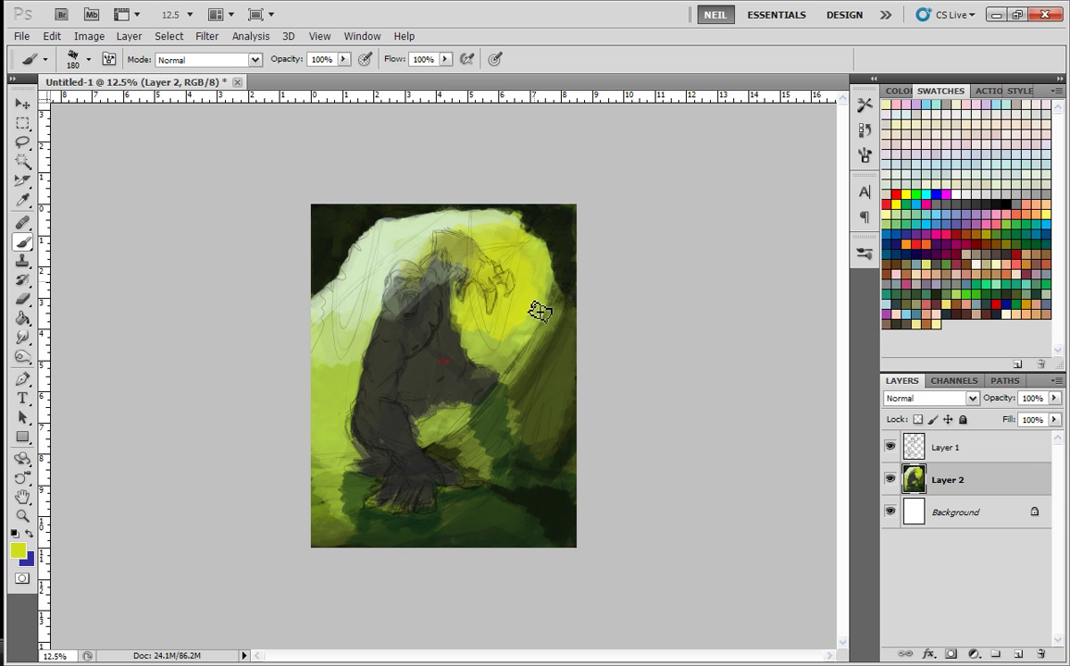
mouse_move(542, 313)
left_mouse_down()
mouse_move(494, 354)
mouse_move(400, 334)
left_mouse_up()
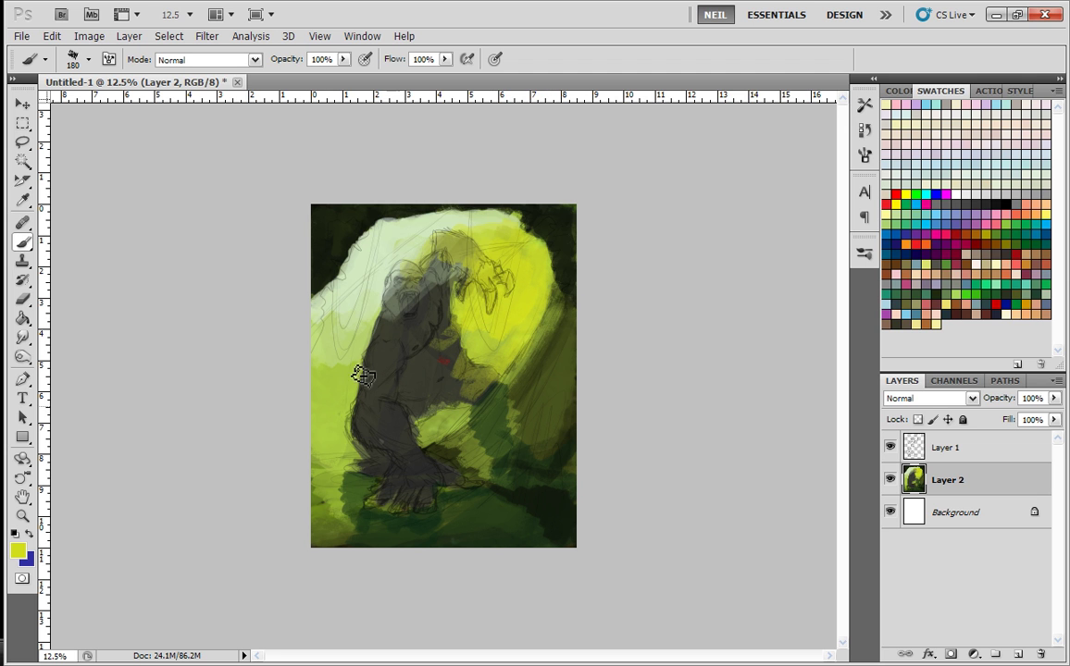
mouse_move(334, 363)
left_mouse_down()
mouse_move(294, 402)
mouse_move(291, 427)
mouse_move(420, 432)
mouse_move(514, 388)
mouse_move(427, 434)
left_mouse_up()
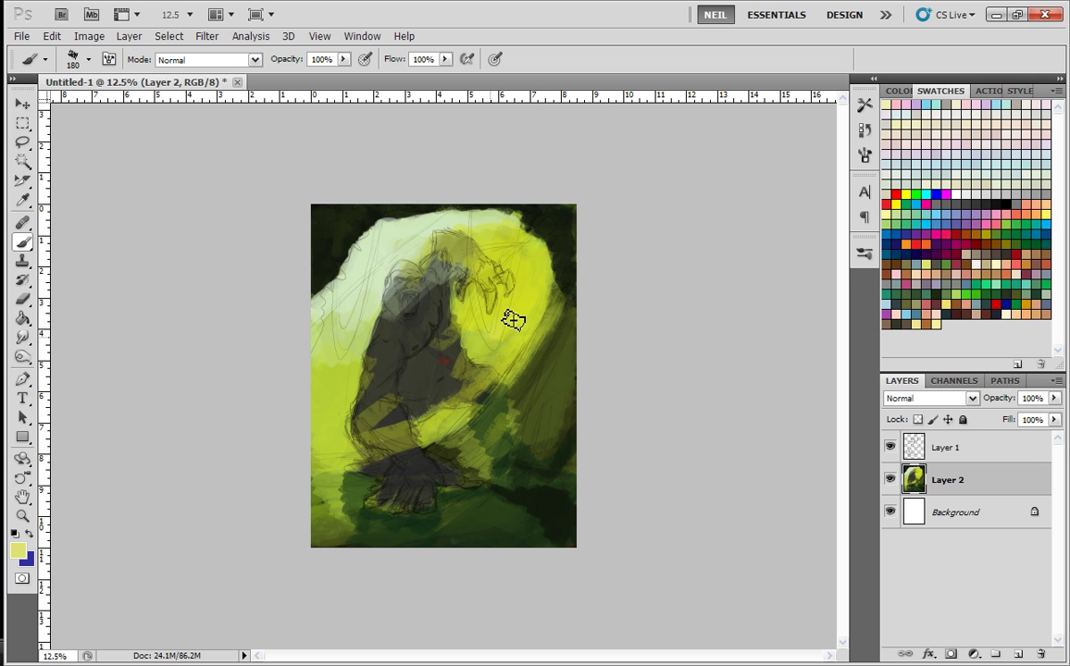
left_click_drag(509, 301, 399, 351)
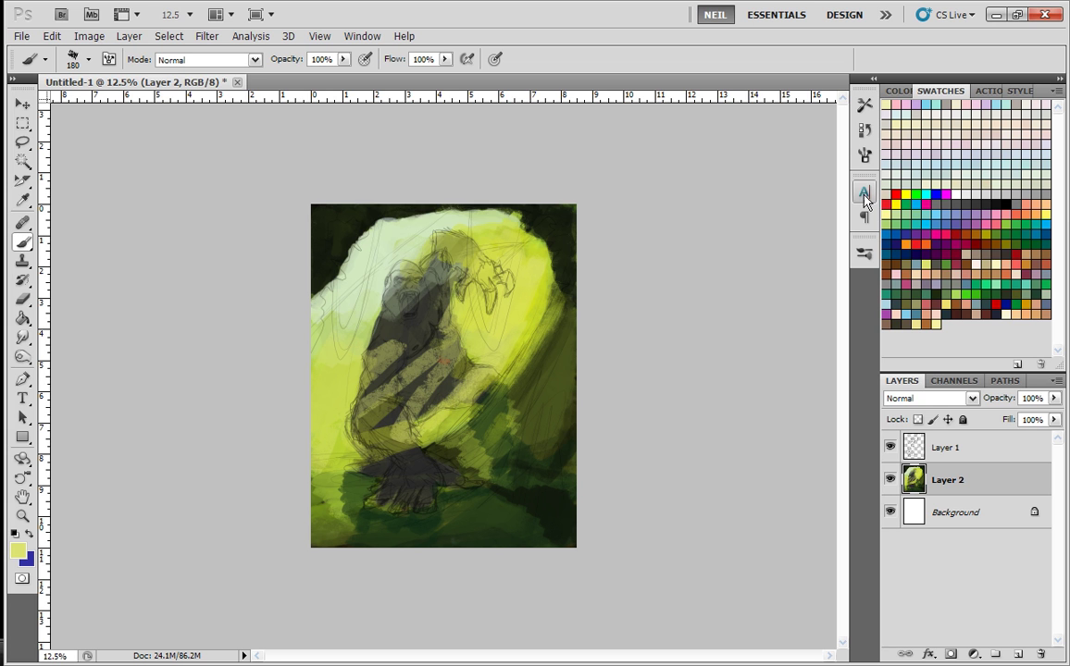
mouse_move(407, 253)
left_mouse_down()
mouse_move(425, 278)
mouse_move(498, 236)
mouse_move(399, 301)
mouse_move(373, 371)
mouse_move(428, 280)
left_mouse_up()
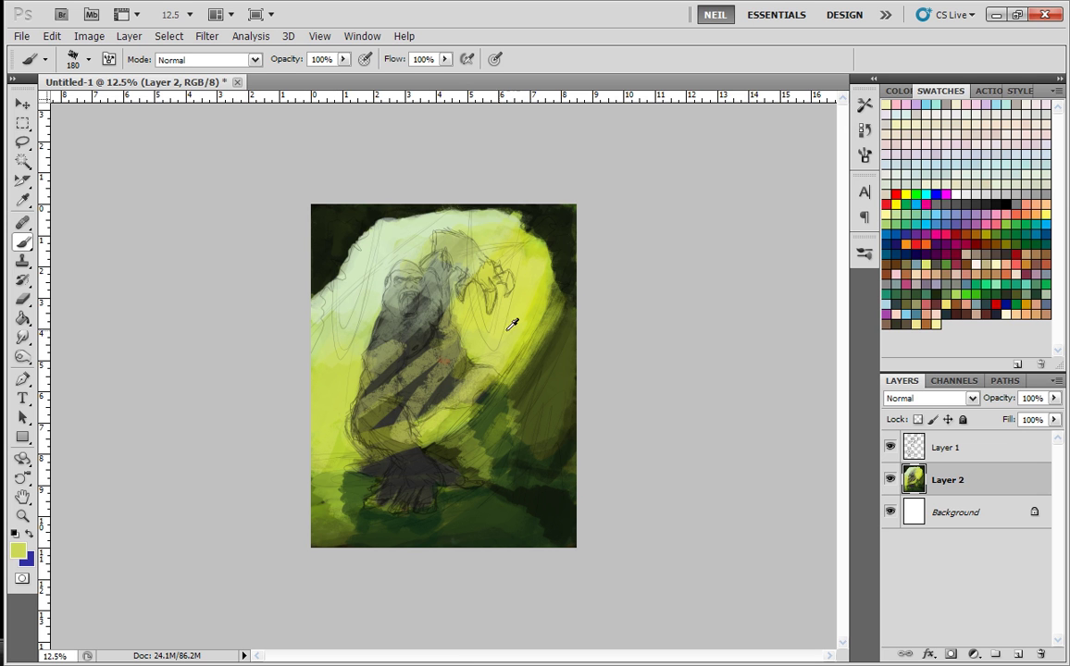
- Set the foreground colour to medium green #86c14c
left_click(19, 553)
left_click(717, 344)
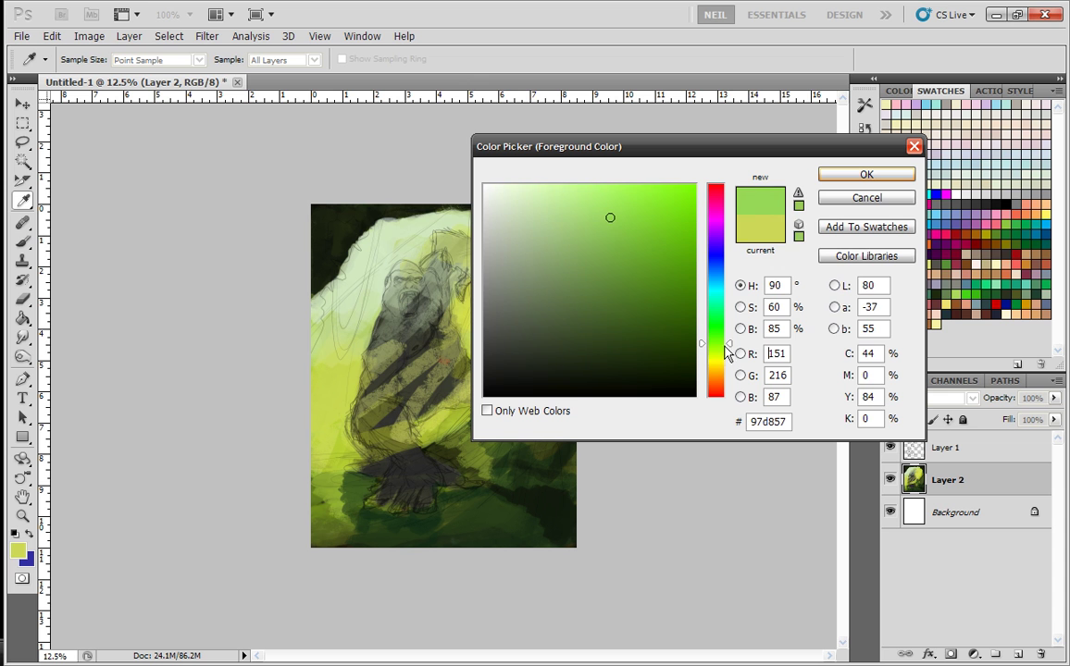
left_click(613, 228)
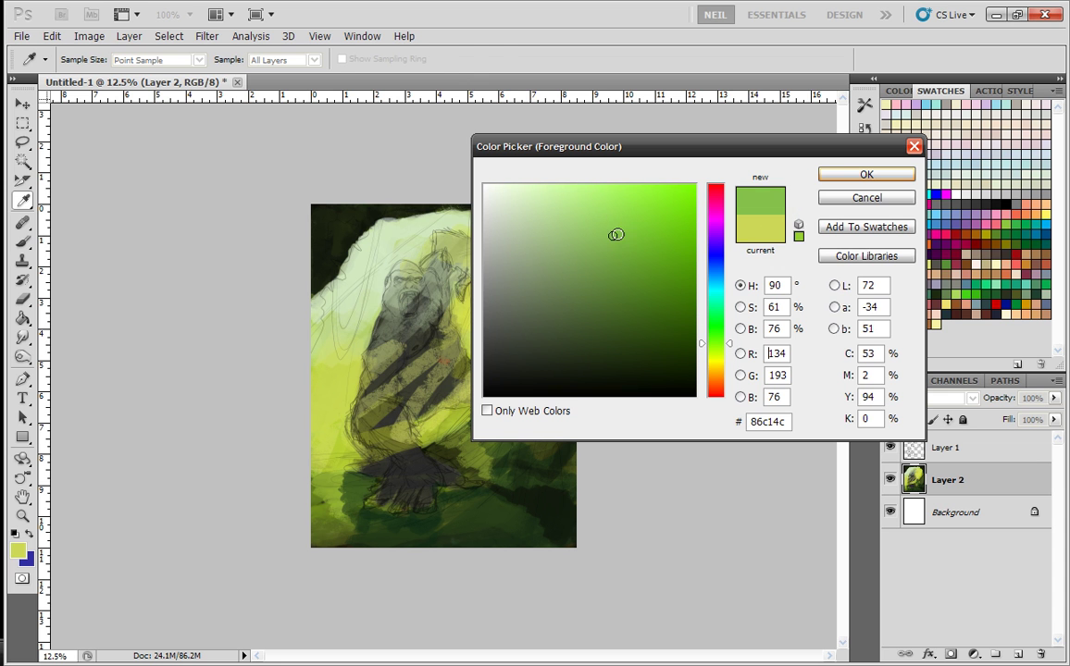
left_click(863, 173)
- Paint a U-shaped hanging vine behind the raised hand along its sketch lines, using the textured brush at 58 px
right_click(500, 296)
left_click(537, 323)
left_click(476, 221)
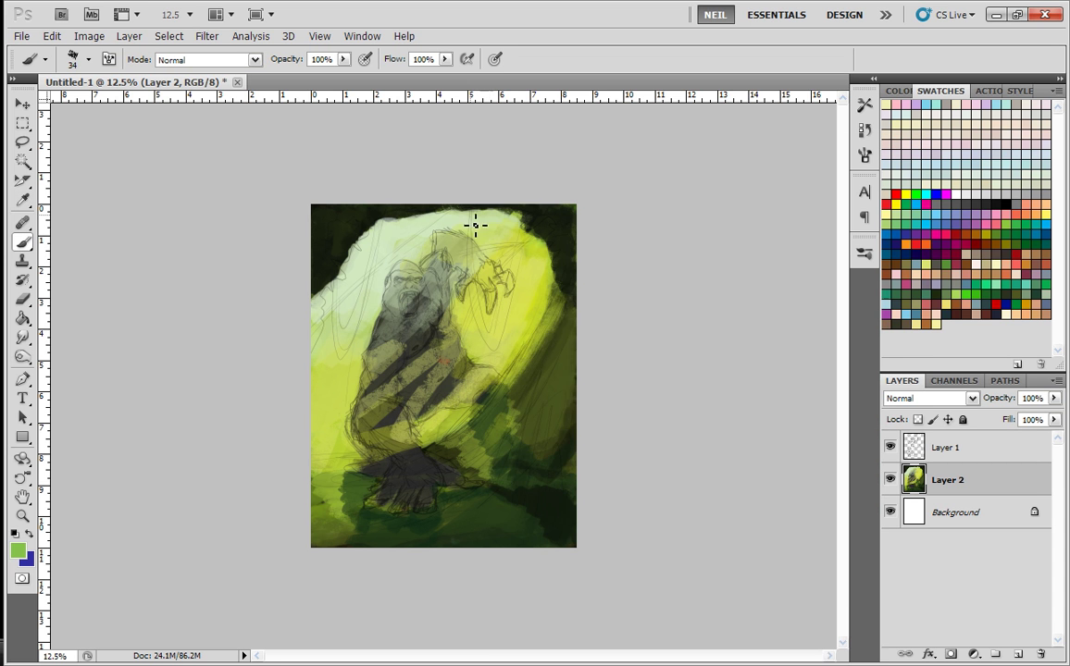
right_click(478, 233)
key("ctrl+plus")
key("ctrl+plus")
right_click(483, 345)
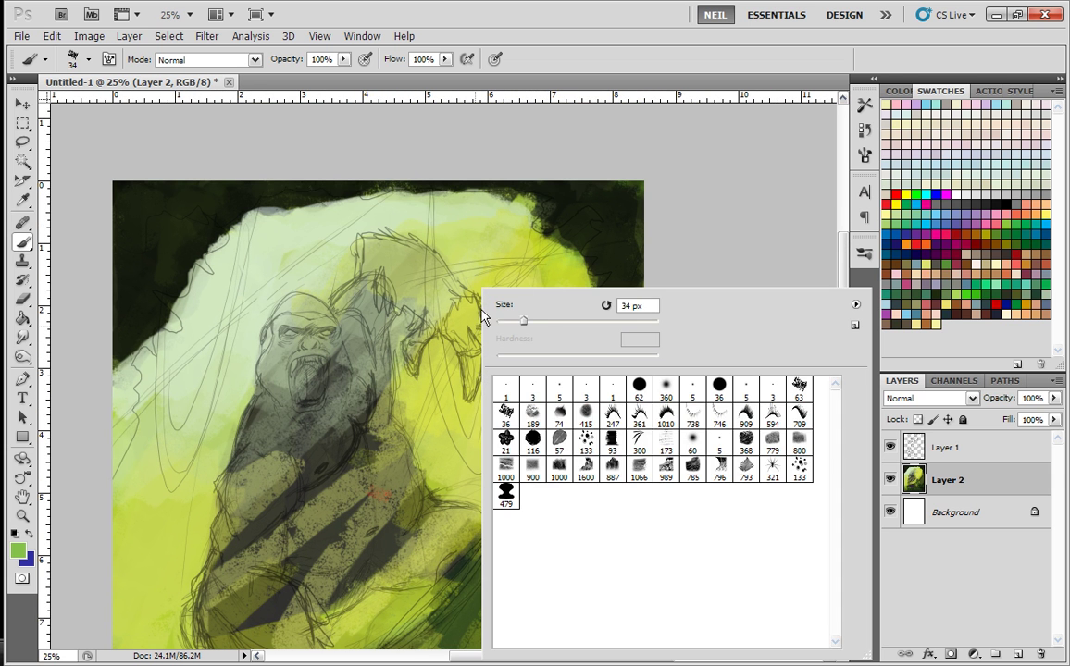
left_click(441, 232)
mouse_move(430, 194)
left_mouse_down()
mouse_move(435, 366)
mouse_move(470, 464)
mouse_move(502, 391)
left_mouse_up()
left_click_drag(489, 435, 548, 238)
mouse_move(507, 405)
left_mouse_down()
mouse_move(480, 477)
mouse_move(494, 430)
mouse_move(499, 437)
left_mouse_up()
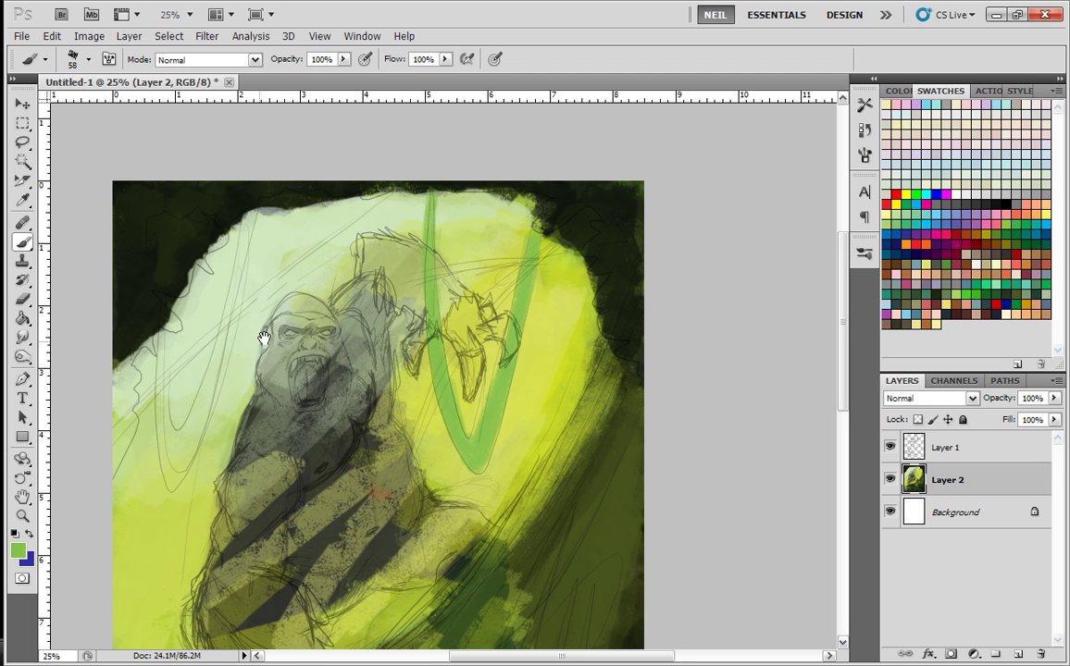
- Paint a second U-shaped green vine in the light area left of the gorilla's head
left_click_drag(234, 231, 370, 215)
mouse_move(378, 265)
left_mouse_down()
mouse_move(389, 207)
mouse_move(366, 341)
mouse_move(313, 435)
mouse_move(302, 339)
mouse_move(319, 435)
left_mouse_up()
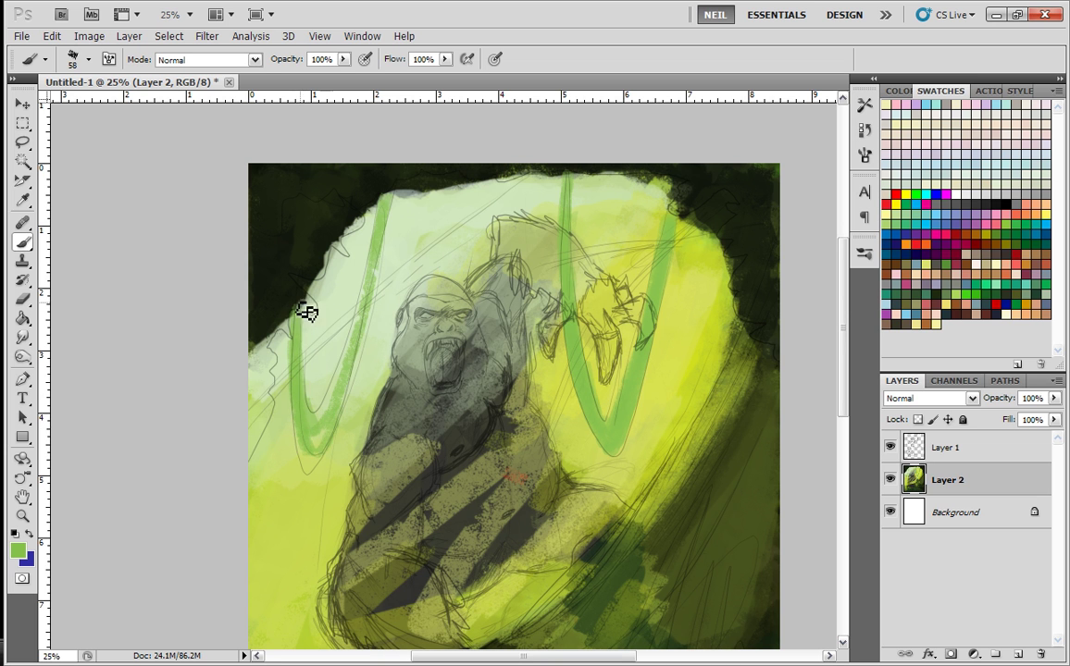
left_click_drag(300, 384, 394, 215)
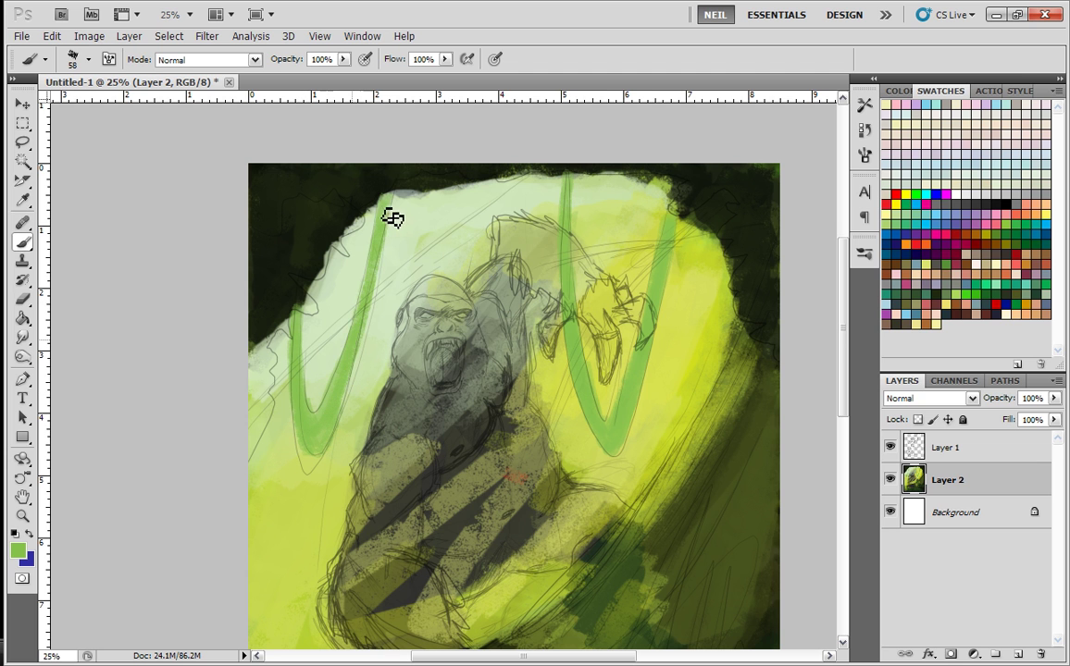
- Shade the two hanging vines with sampled yellow-green and olive tones
left_click(307, 512, "alt")
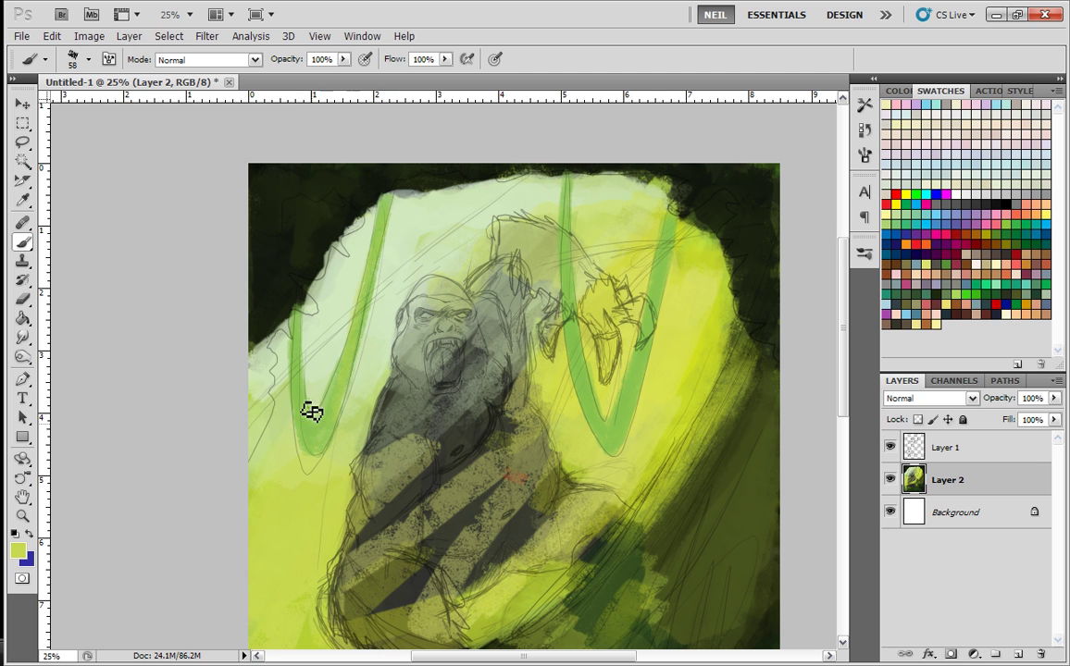
left_click_drag(561, 397, 437, 399)
left_click_drag(519, 366, 493, 437)
left_click_drag(450, 283, 482, 447)
left_click(601, 224, "alt")
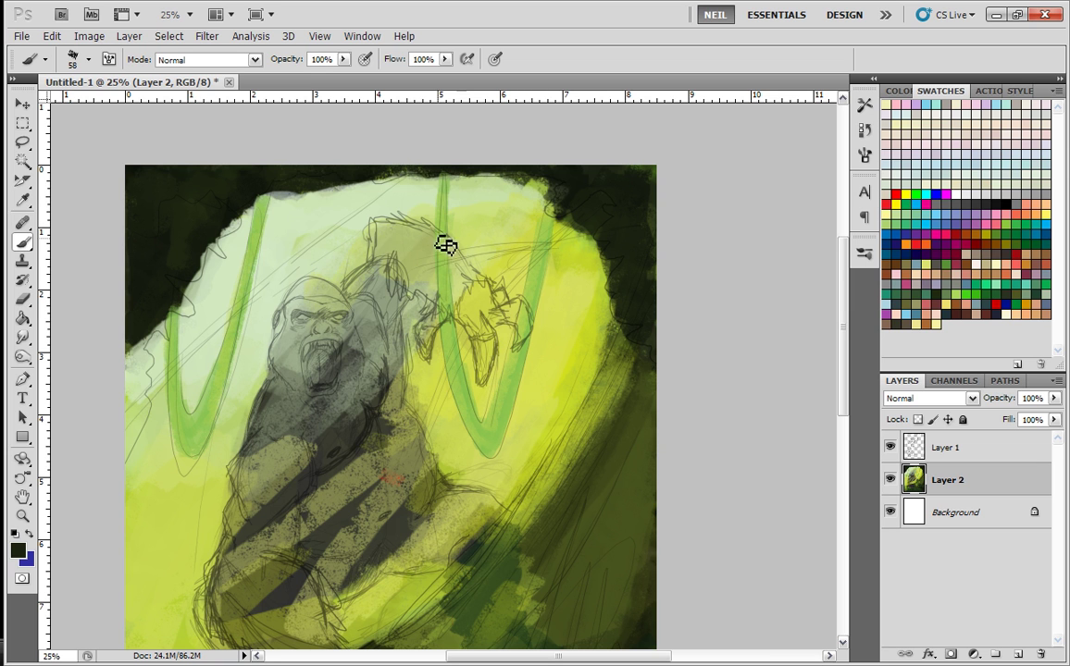
left_click(572, 444, "alt")
left_click_drag(445, 334, 463, 396)
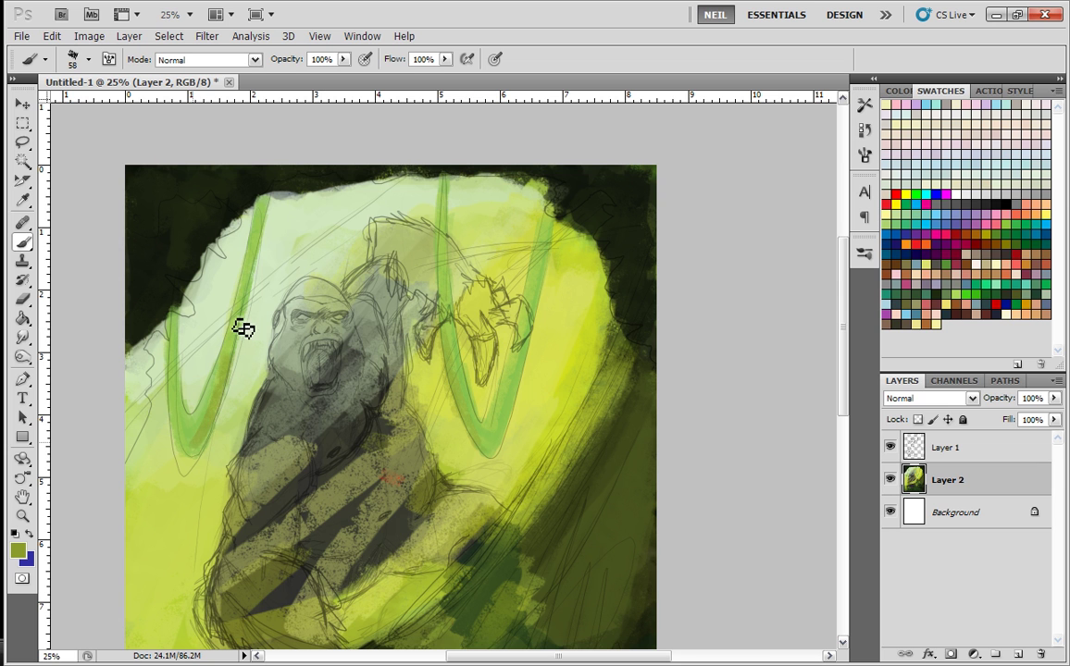
- Paint sampled pale green highlights along the edges of both vines with the brush at 29 px
left_click(230, 299, "alt")
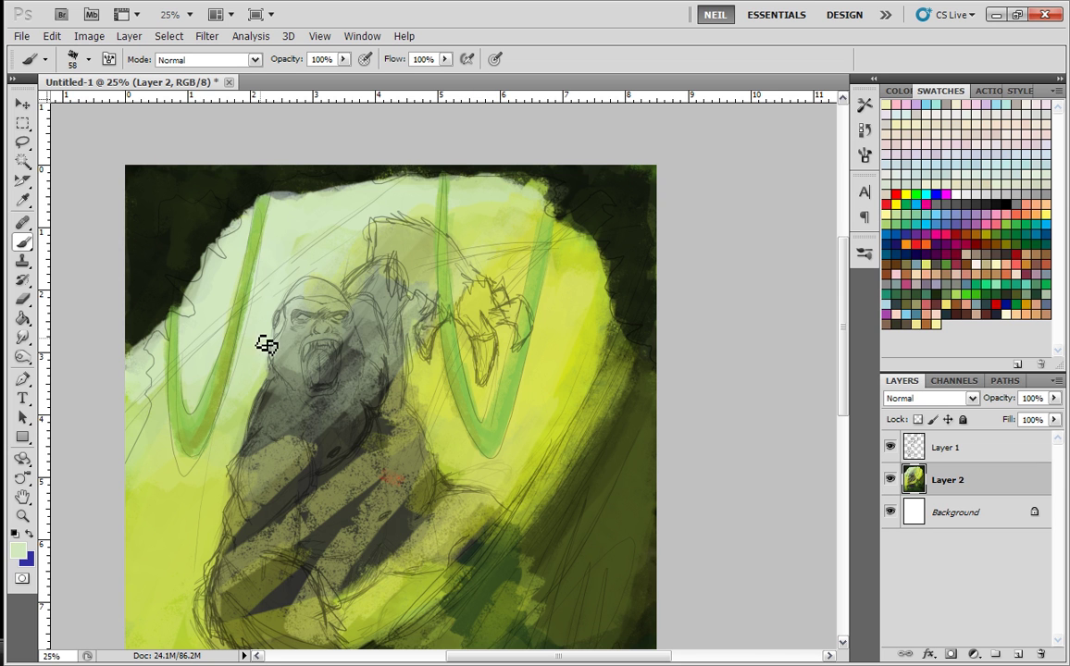
right_click(267, 287)
left_click(303, 323)
mouse_move(265, 217)
left_mouse_down()
mouse_move(223, 377)
mouse_move(196, 422)
left_mouse_up()
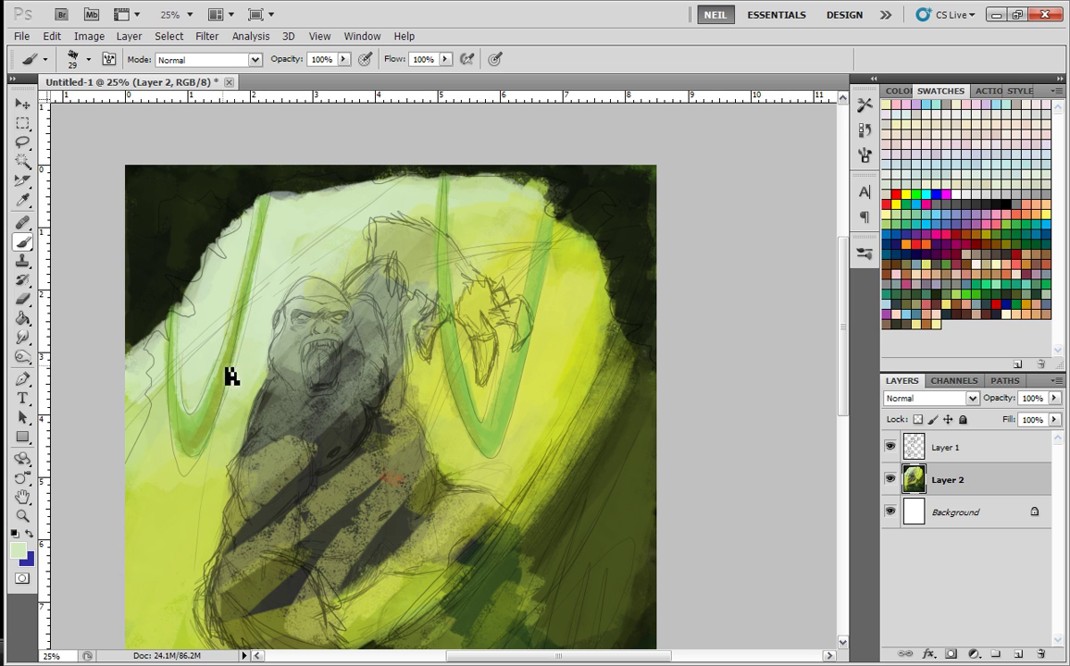
mouse_move(453, 221)
left_mouse_down()
mouse_move(446, 263)
mouse_move(447, 185)
mouse_move(458, 364)
left_mouse_up()
left_click_drag(450, 302, 486, 453)
- Refine the right vine with its sampled green and darken the left vine's edge with dark olive
left_click(463, 361, "alt")
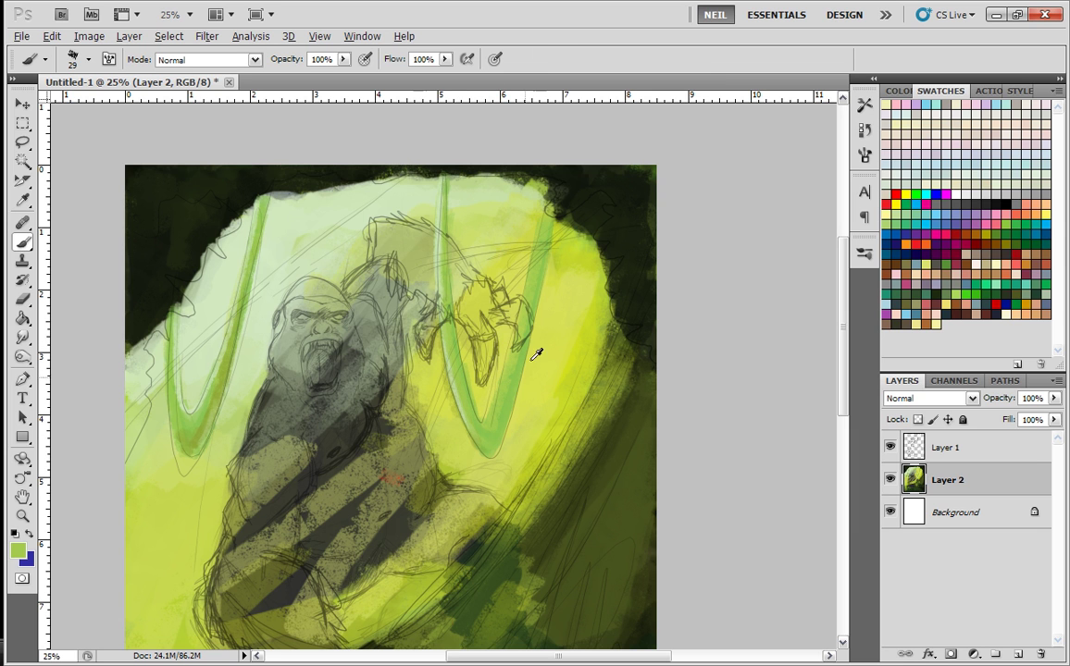
left_click_drag(445, 191, 448, 279)
key("ctrl+z")
mouse_move(450, 219)
left_mouse_down()
mouse_move(459, 346)
mouse_move(481, 444)
left_mouse_up()
mouse_move(211, 407)
left_mouse_down()
mouse_move(271, 225)
mouse_move(207, 418)
left_mouse_up()
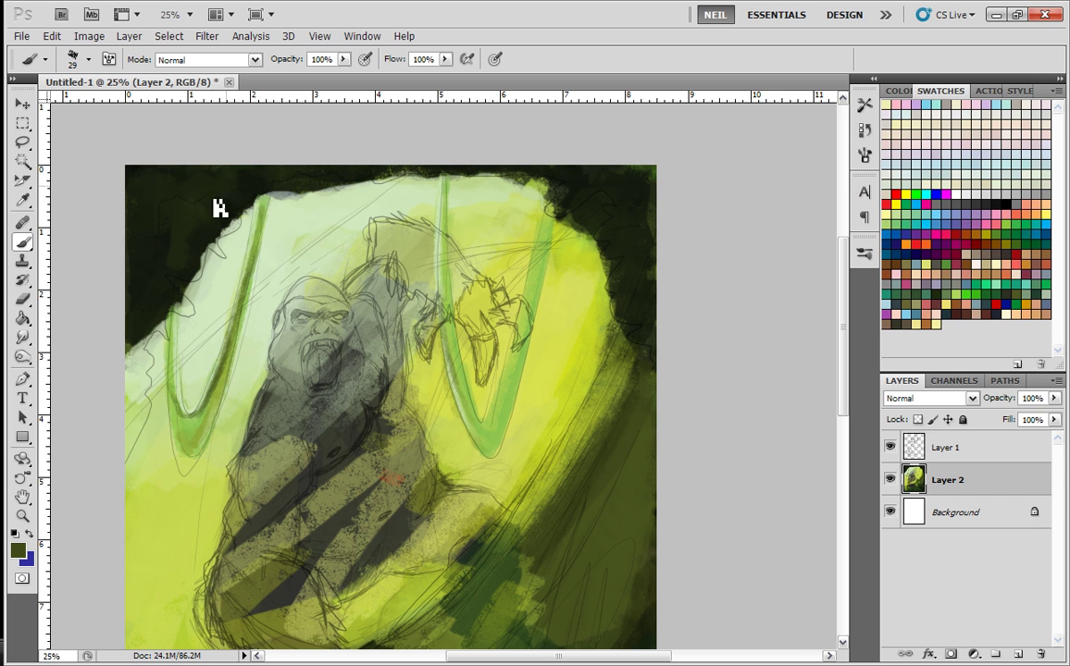
- Enlarge the brush to 168 px and glaze sampled yellow-green light over the bright background and the vines
key("ctrl+minus")
key("ctrl+minus")
key("ctrl+plus")
key("ctrl+plus")
key("ctrl+minus")
right_click(574, 335)
left_click(589, 413)
left_click_drag(611, 321, 698, 308)
left_click(574, 269, "alt")
right_click(576, 278)
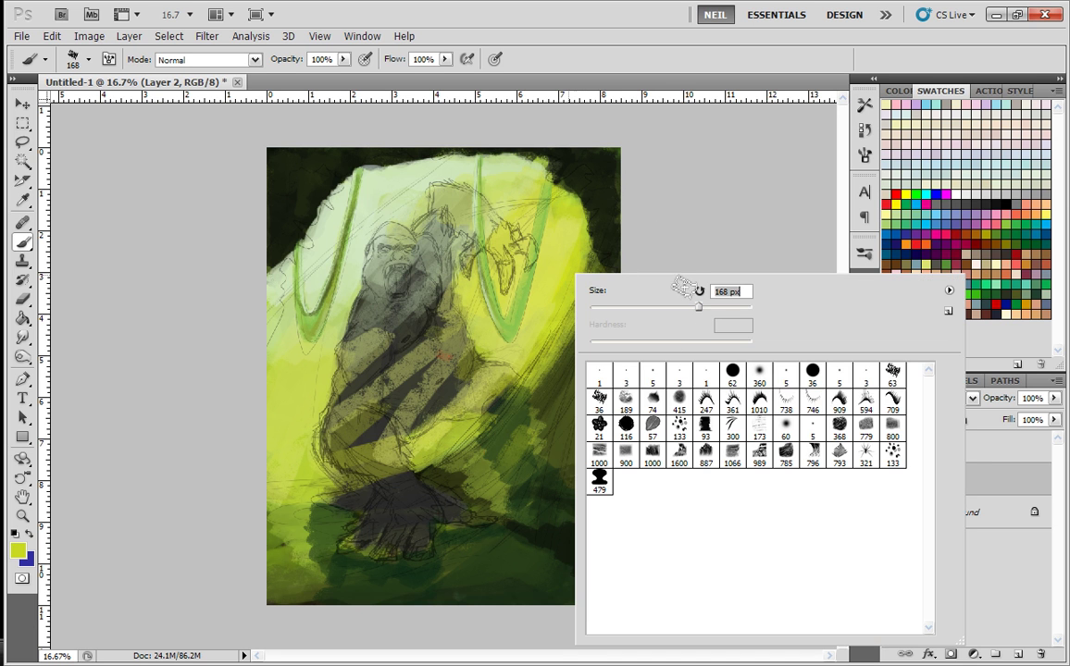
left_click_drag(555, 177, 546, 211)
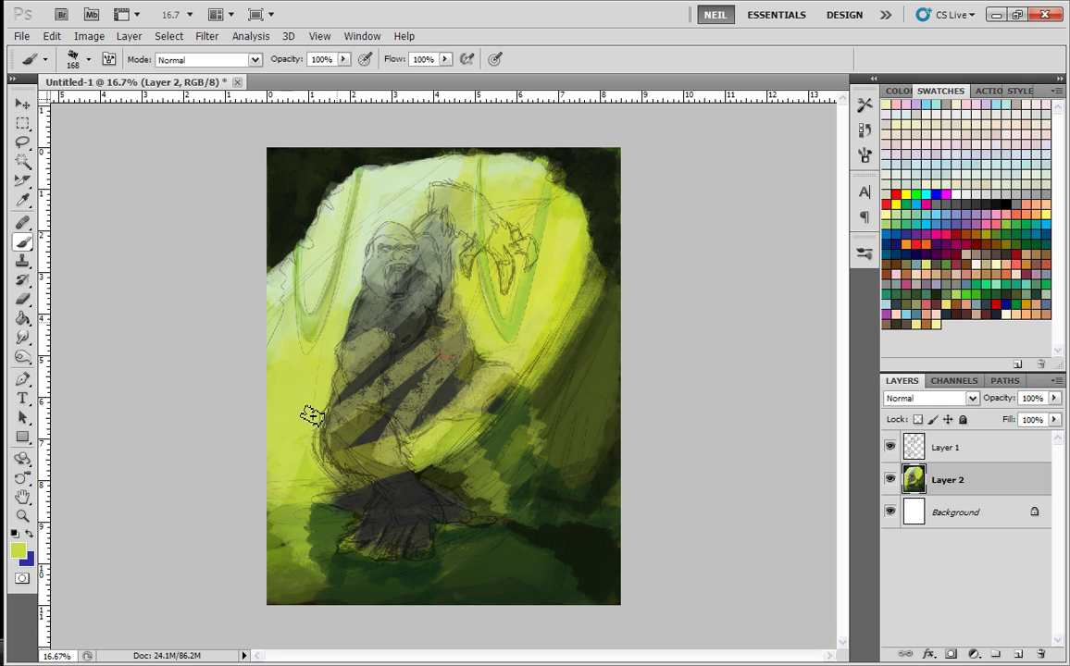
- Hide Layer 1 to examine the painting without the sketch lines, and show it again
left_click(890, 445)
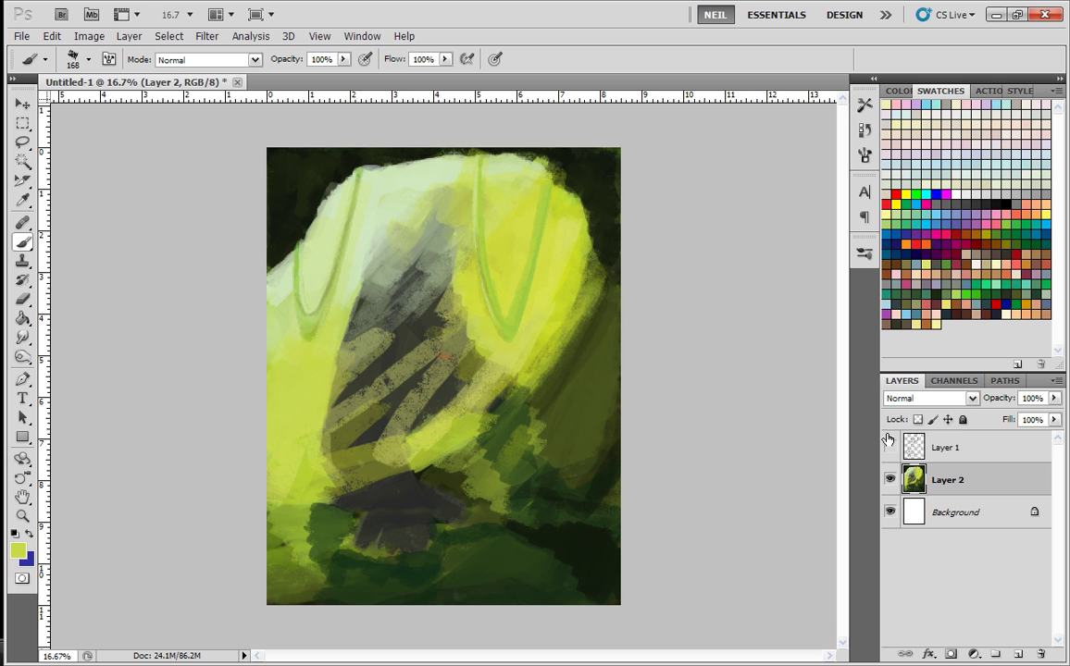
left_click(891, 447)
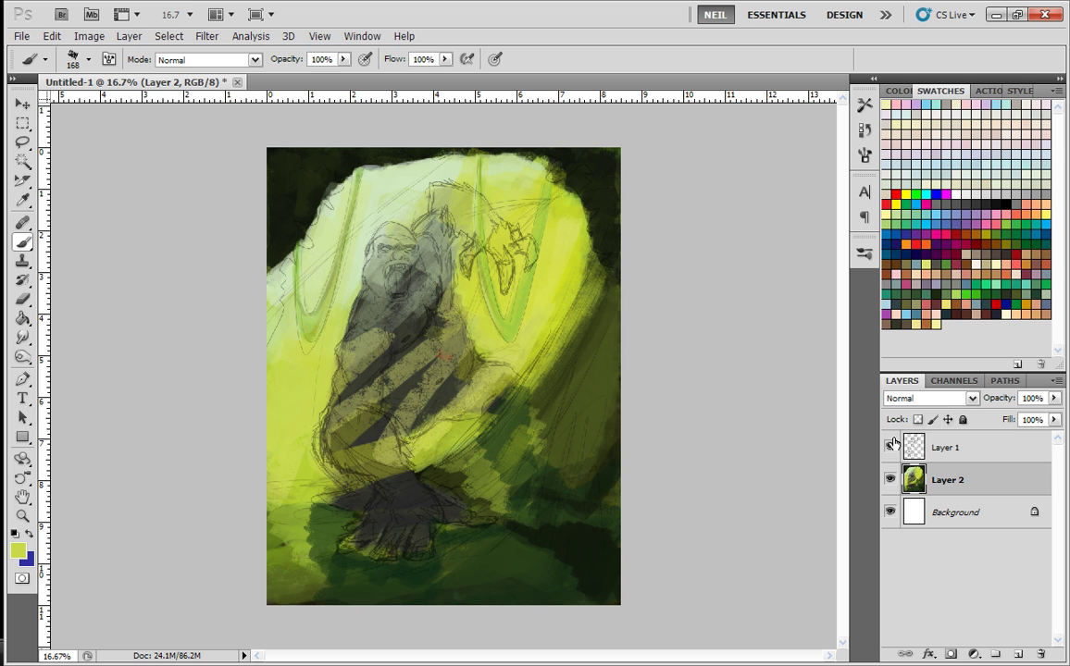
- Blend sampled pale green and yellow-green around the left vine with a 72 px brush, and sample near-black from the dark foliage
right_click(558, 271)
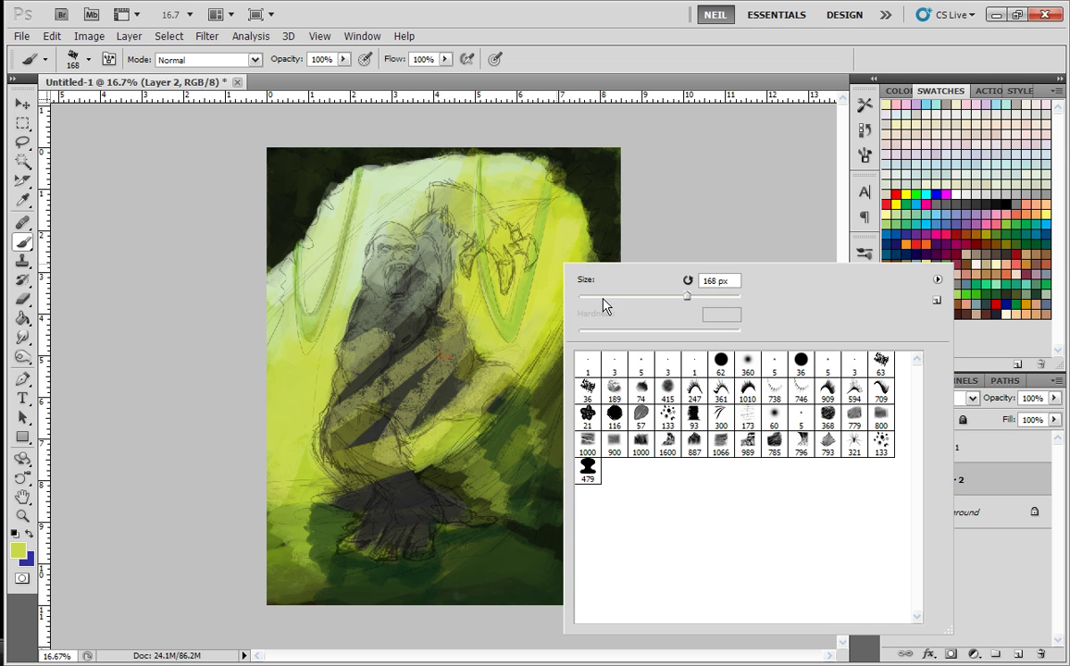
key("Return")
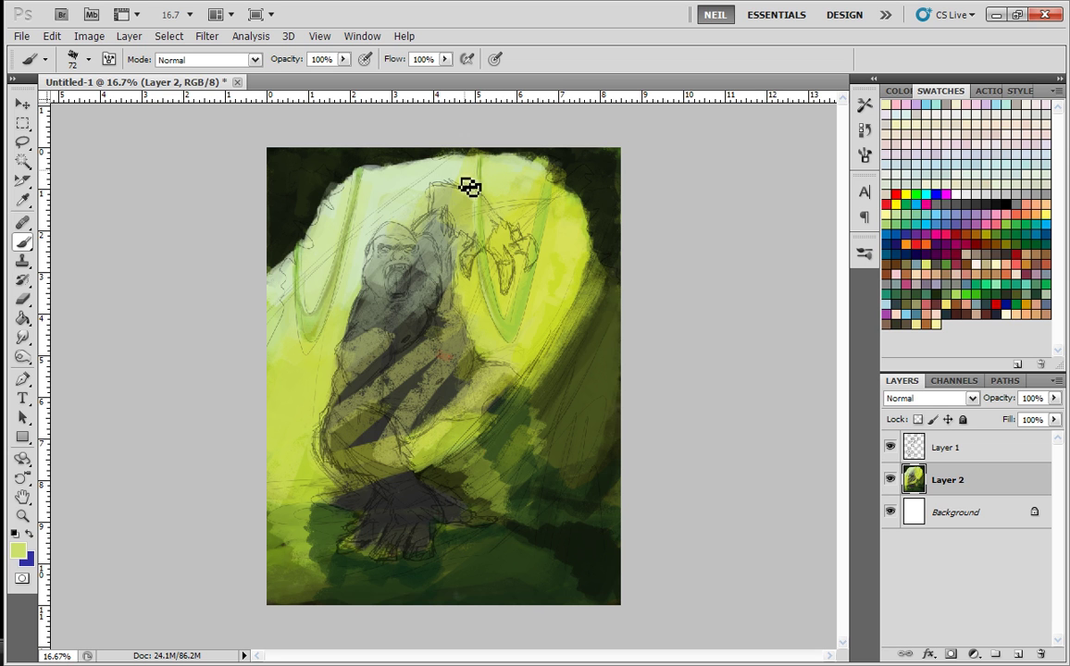
left_click(404, 184, "alt")
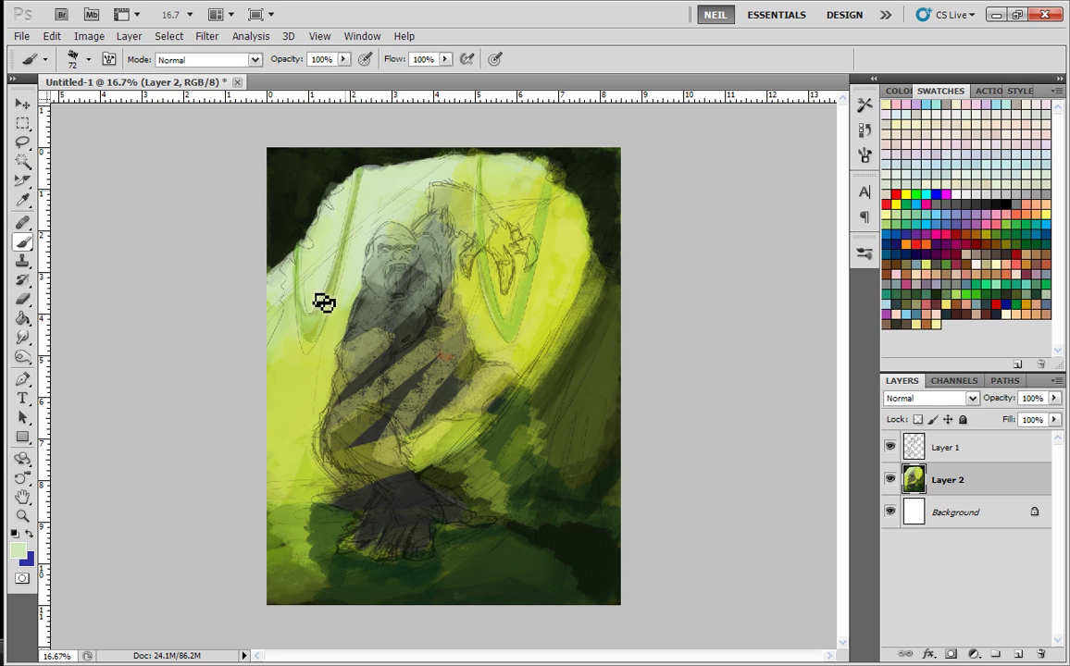
mouse_move(295, 352)
left_mouse_down()
mouse_move(325, 366)
mouse_move(344, 324)
left_mouse_up()
left_click(298, 398, "alt")
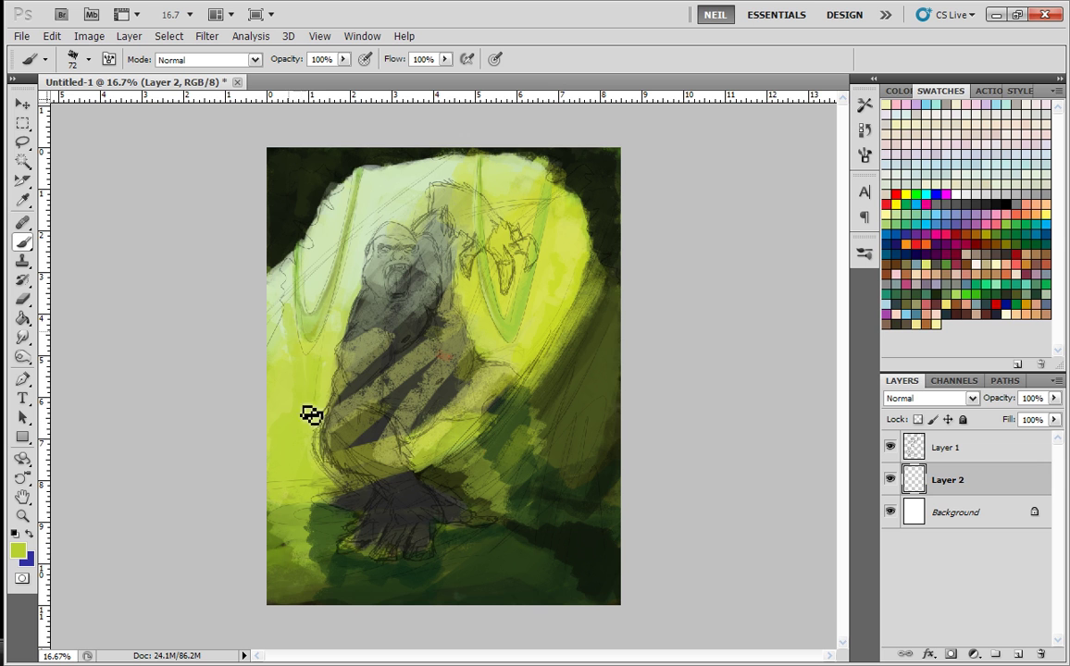
left_click(301, 252, "alt")
key("ctrl+minus")
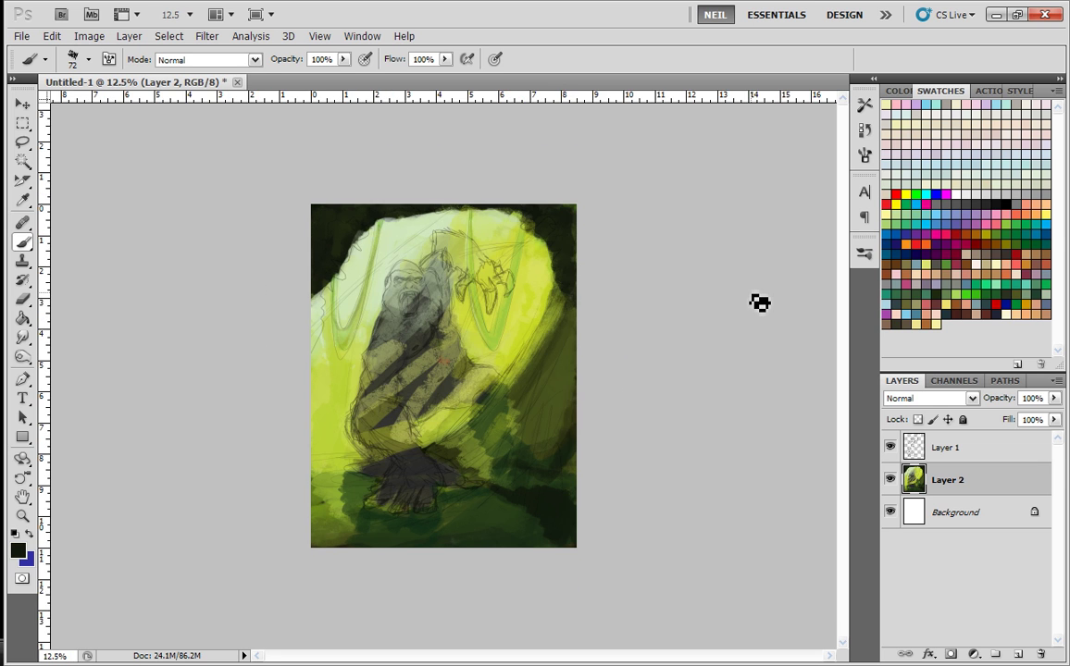
- Paint the forest floor around the gorilla's planted hand with dark green, and sample olive green from the ground
key("ctrl+plus")
key("ctrl+plus")
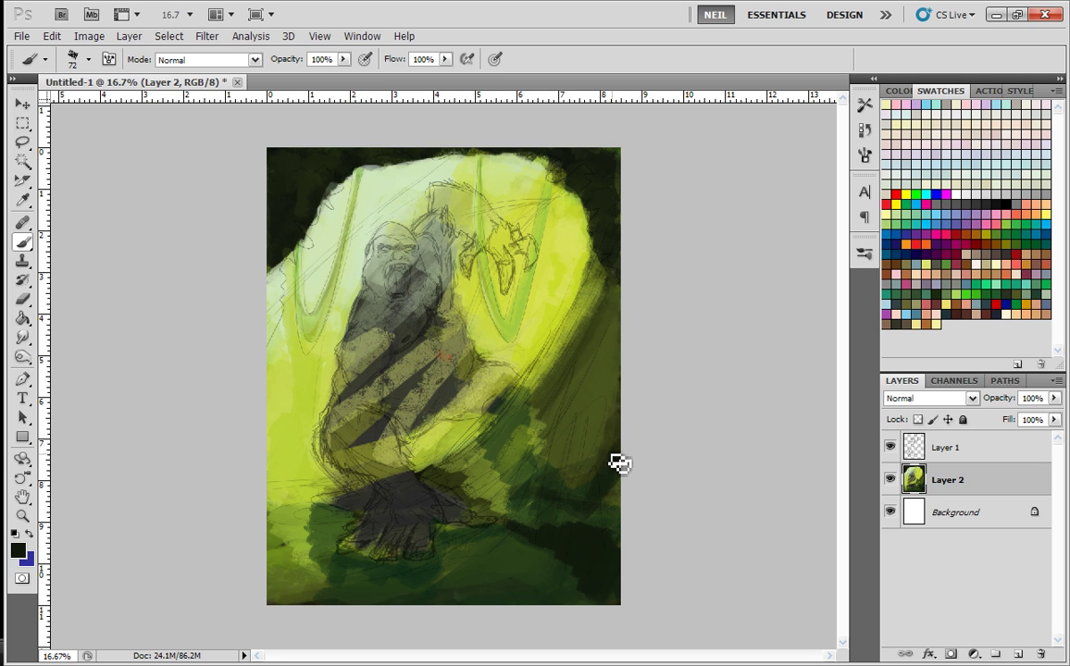
mouse_move(354, 531)
left_mouse_down()
mouse_move(376, 503)
mouse_move(328, 517)
mouse_move(375, 504)
mouse_move(325, 506)
mouse_move(342, 490)
mouse_move(293, 497)
mouse_move(281, 512)
mouse_move(375, 507)
mouse_move(279, 521)
mouse_move(314, 533)
mouse_move(308, 551)
mouse_move(325, 553)
mouse_move(343, 513)
mouse_move(326, 508)
mouse_move(350, 532)
mouse_move(330, 551)
mouse_move(353, 542)
mouse_move(367, 556)
mouse_move(359, 567)
mouse_move(377, 560)
mouse_move(293, 579)
mouse_move(283, 560)
mouse_move(268, 560)
mouse_move(306, 552)
mouse_move(272, 576)
mouse_move(383, 580)
left_mouse_up()
left_click(341, 519, "alt")
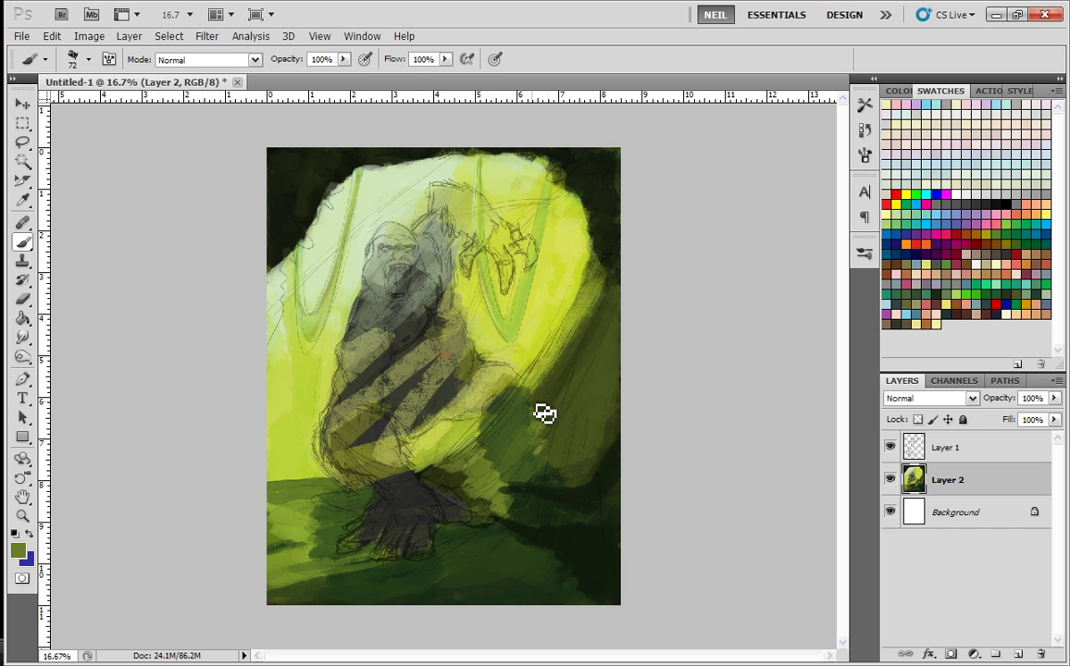
- Rework the edge and bark of the large trunk beside the gorilla with sampled olive greens
mouse_move(541, 384)
left_mouse_down()
mouse_move(589, 305)
mouse_move(564, 386)
left_mouse_up()
left_click(594, 344, "alt")
mouse_move(590, 341)
left_mouse_down()
mouse_move(607, 285)
mouse_move(581, 353)
mouse_move(589, 348)
mouse_move(572, 367)
mouse_move(574, 355)
mouse_move(553, 405)
mouse_move(585, 330)
left_mouse_up()
mouse_move(569, 389)
left_mouse_down()
mouse_move(562, 374)
mouse_move(556, 401)
mouse_move(600, 335)
mouse_move(547, 451)
mouse_move(613, 309)
mouse_move(572, 426)
left_mouse_up()
left_click(599, 319, "alt")
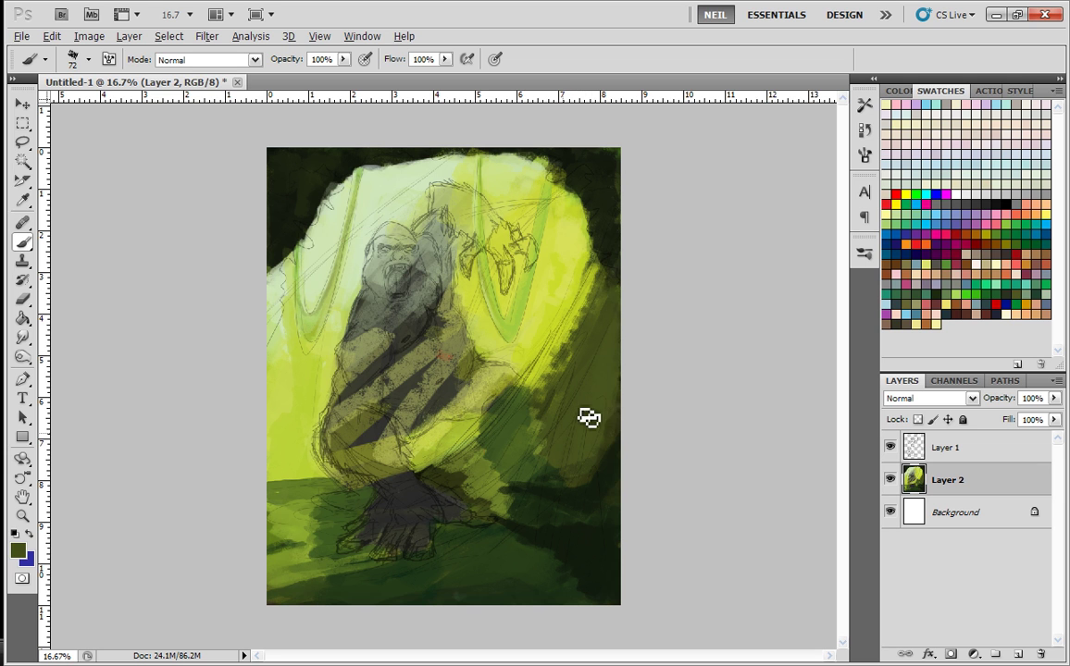
mouse_move(581, 491)
left_mouse_down()
mouse_move(633, 359)
mouse_move(601, 427)
mouse_move(637, 295)
left_mouse_up()
left_click_drag(561, 475, 635, 314)
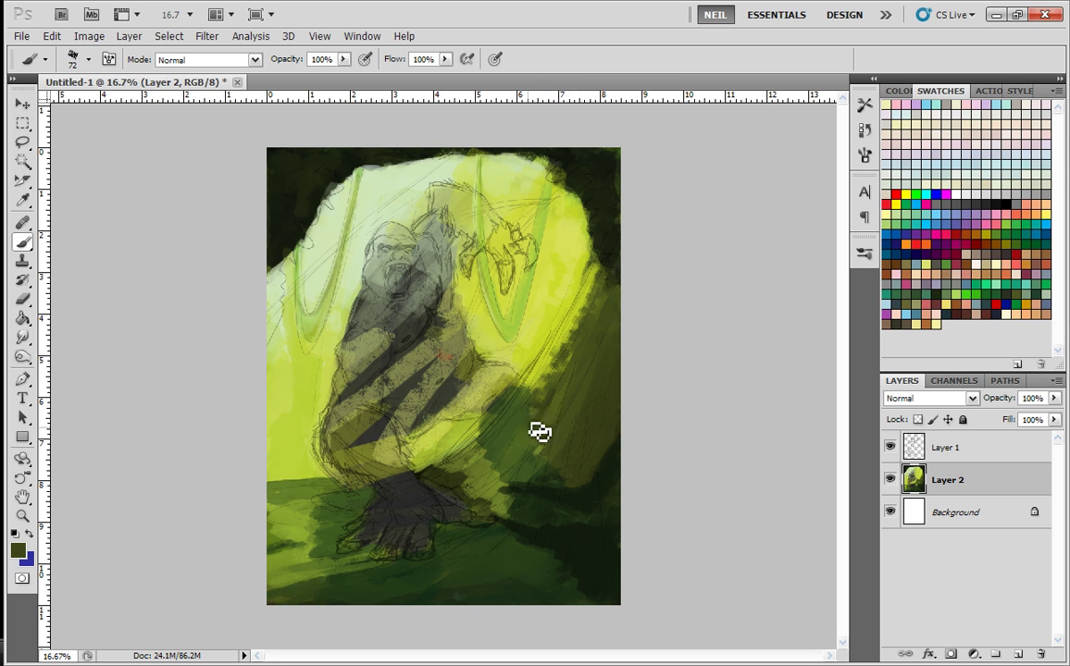
- Shade the trunk's base with sampled dark green and blend the slope below the gorilla's thigh with sampled yellow-green
left_click(538, 485, "alt")
left_click_drag(581, 422, 560, 477)
left_click(472, 456, "alt")
left_click_drag(511, 403, 475, 451)
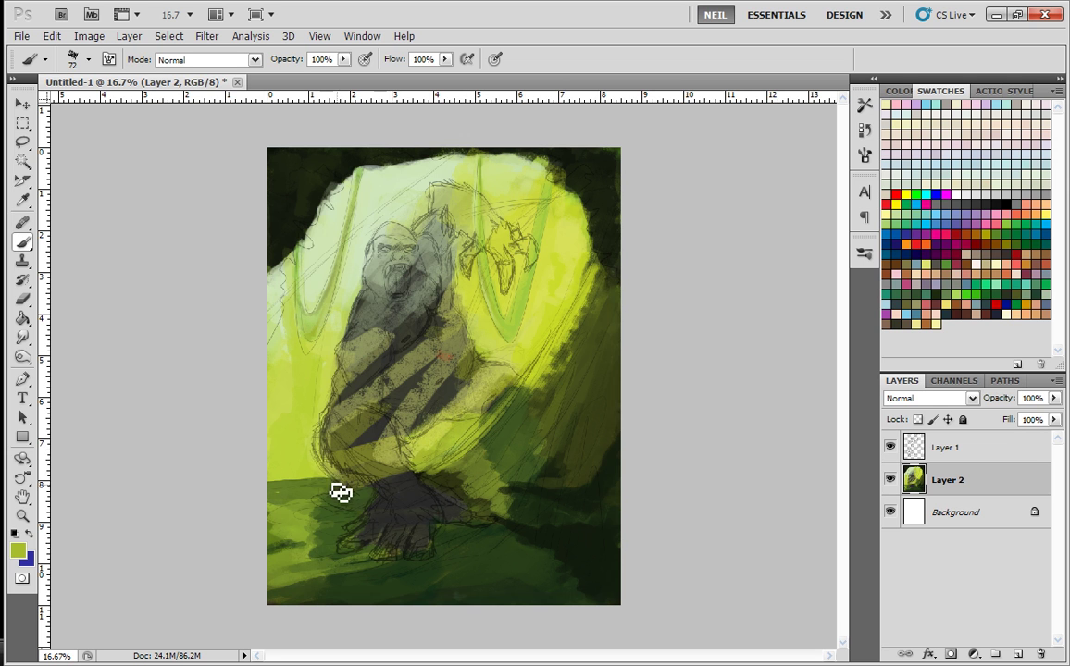
- Brighten the ground beside the gorilla's hand with yellow-green, and darken the foreground with sampled mid and near-black greens
left_click_drag(441, 539, 471, 531)
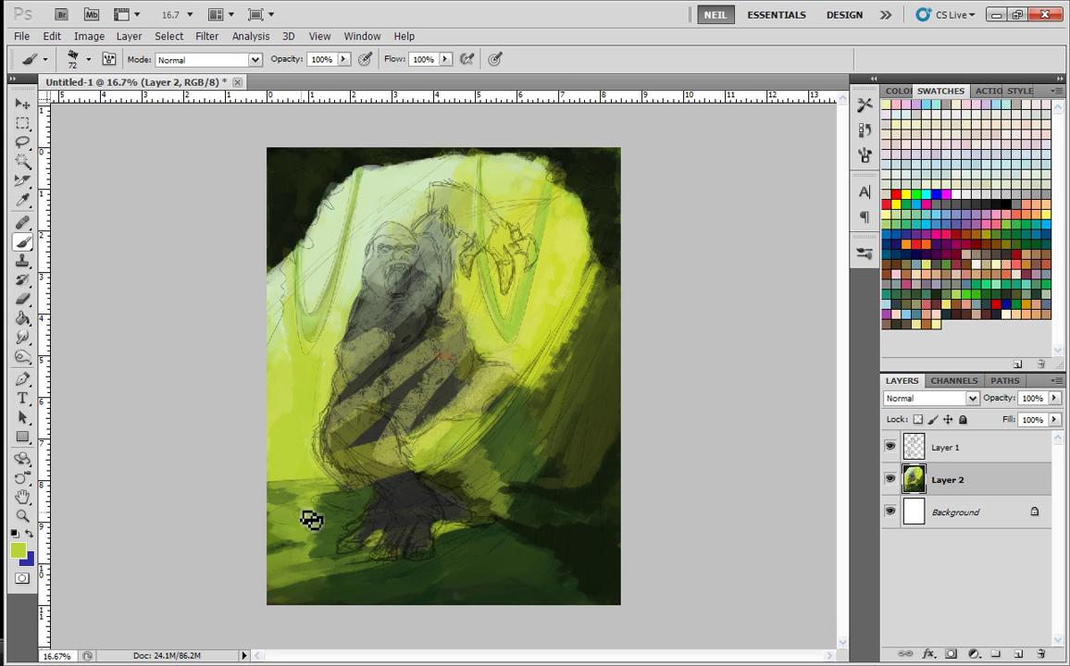
mouse_move(321, 503)
left_mouse_down()
mouse_move(330, 537)
mouse_move(316, 549)
left_mouse_up()
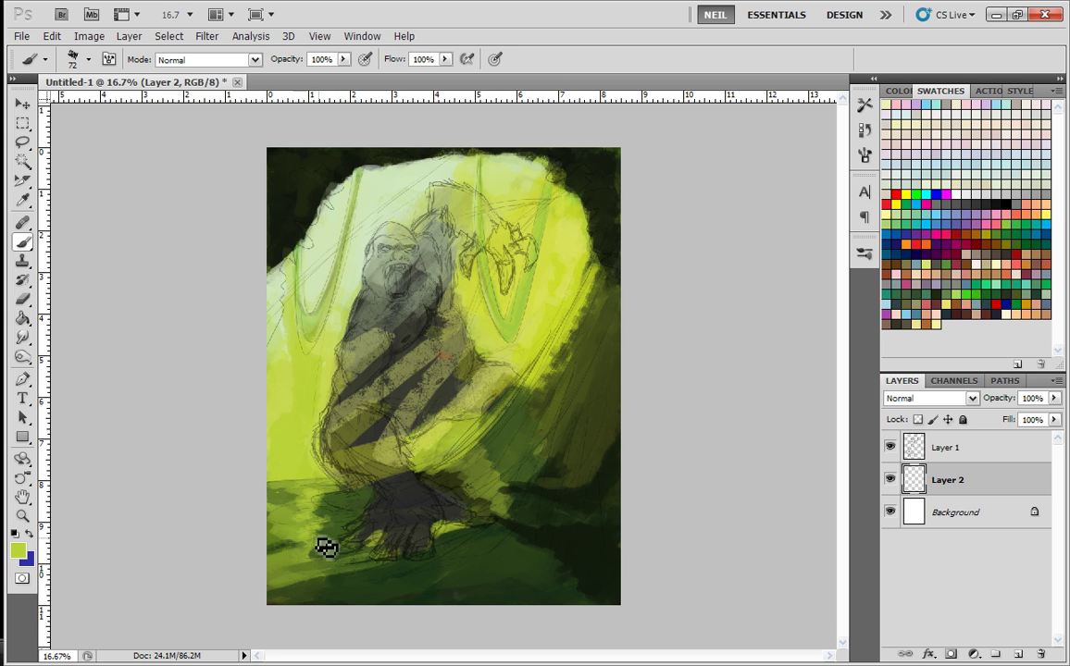
left_click(286, 555, "alt")
left_click(296, 554, "alt")
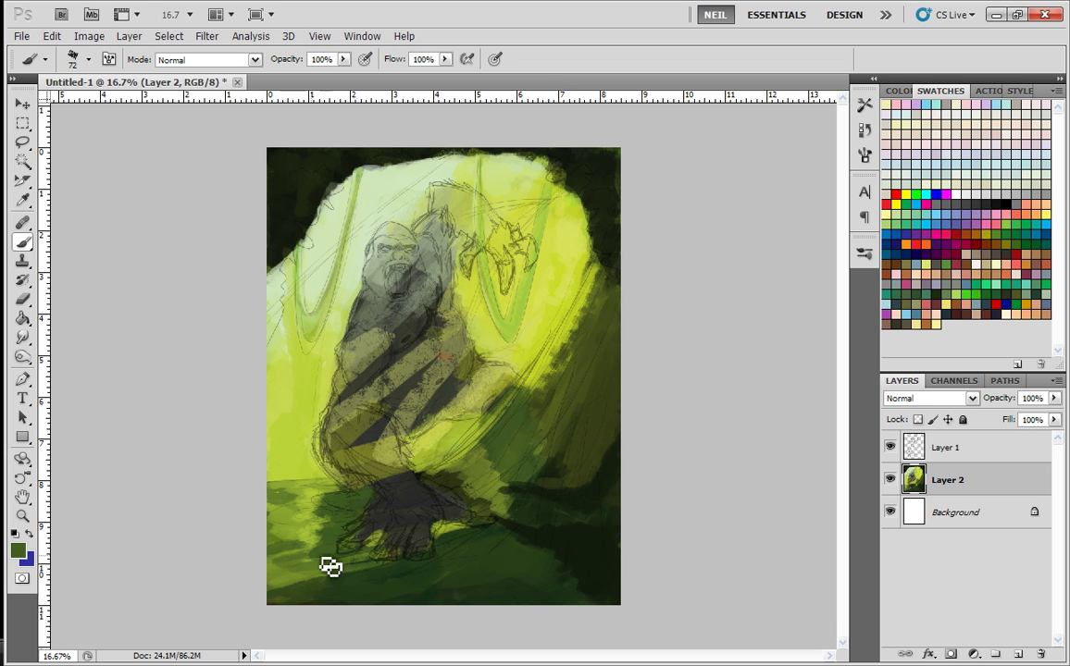
mouse_move(356, 563)
left_mouse_down()
mouse_move(258, 590)
mouse_move(404, 564)
mouse_move(287, 592)
mouse_move(320, 608)
left_mouse_up()
left_click(396, 563, "alt")
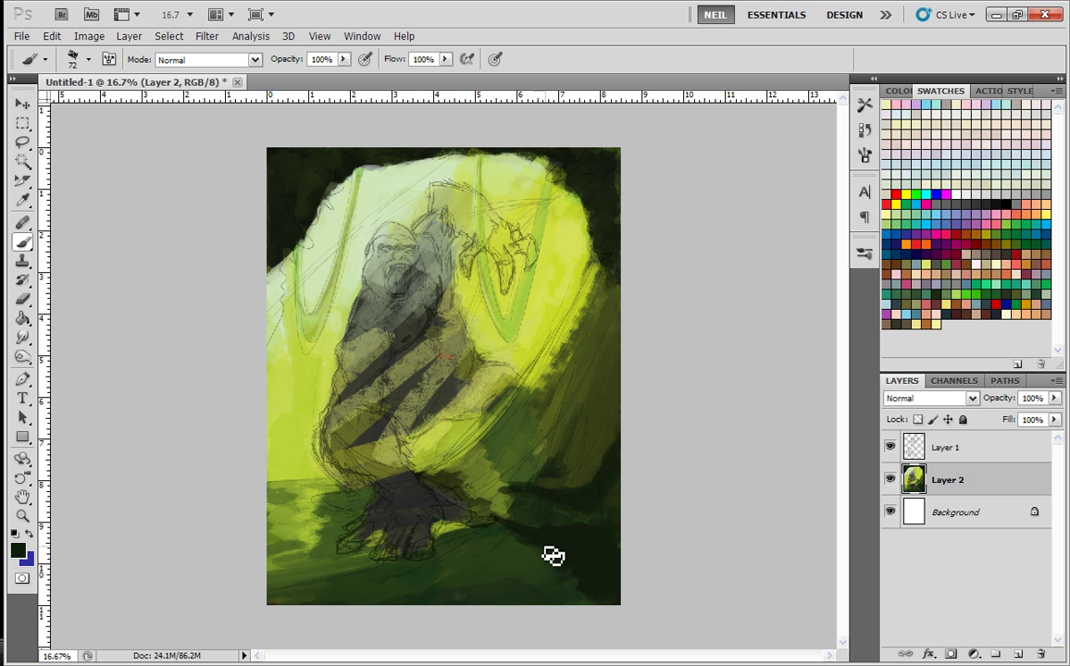
mouse_move(534, 566)
left_mouse_down()
mouse_move(475, 570)
mouse_move(324, 619)
mouse_move(418, 592)
mouse_move(406, 585)
mouse_move(391, 595)
mouse_move(506, 590)
mouse_move(370, 622)
left_mouse_up()
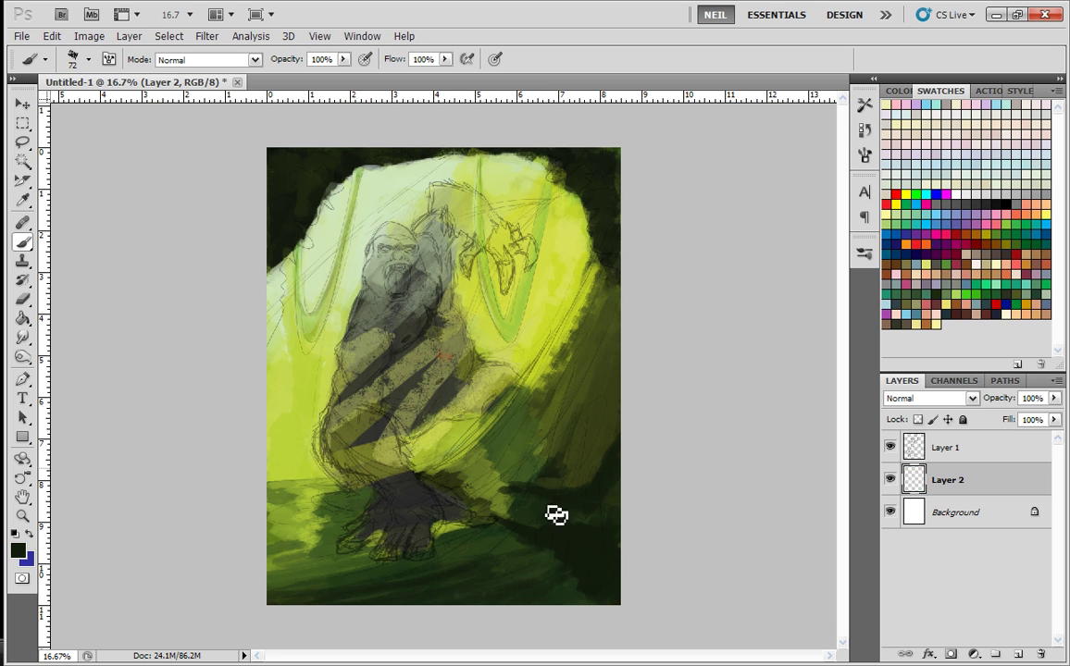
- Streak the large trunk with near-black bark lines and sampled olive and yellow-green highlights, undoing one stray stroke
mouse_move(567, 483)
left_mouse_down()
mouse_move(615, 311)
mouse_move(571, 437)
mouse_move(590, 355)
left_mouse_up()
left_click(556, 370, "alt")
mouse_move(578, 373)
left_mouse_down()
mouse_move(581, 420)
mouse_move(583, 383)
mouse_move(606, 358)
left_mouse_up()
key("ctrl+z")
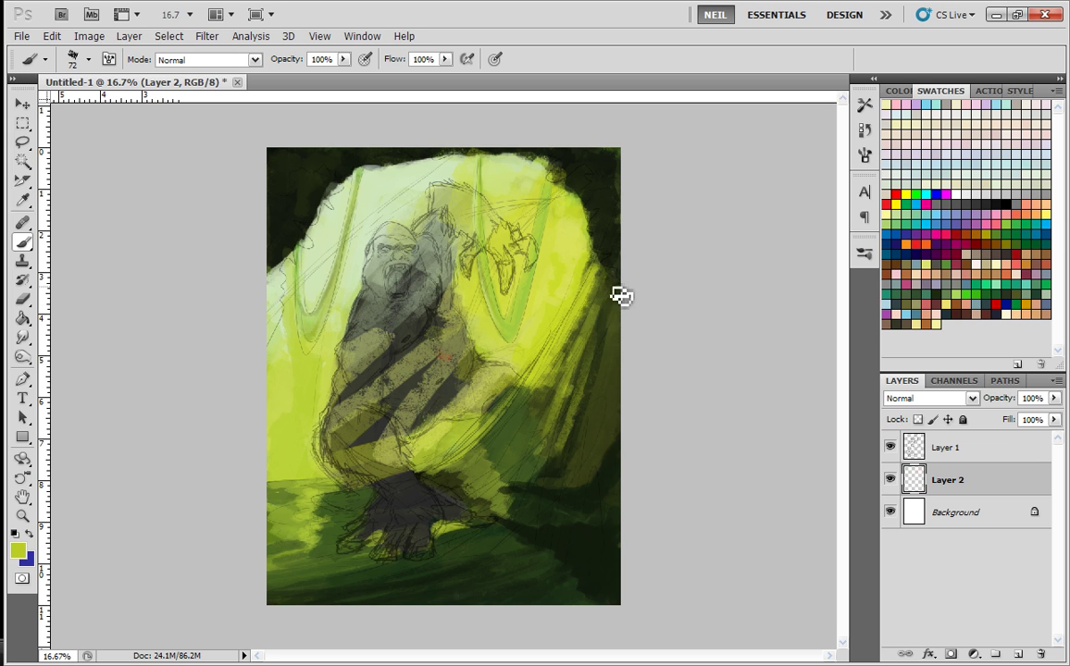
left_click(608, 298, "alt")
left_click_drag(608, 305, 580, 393)
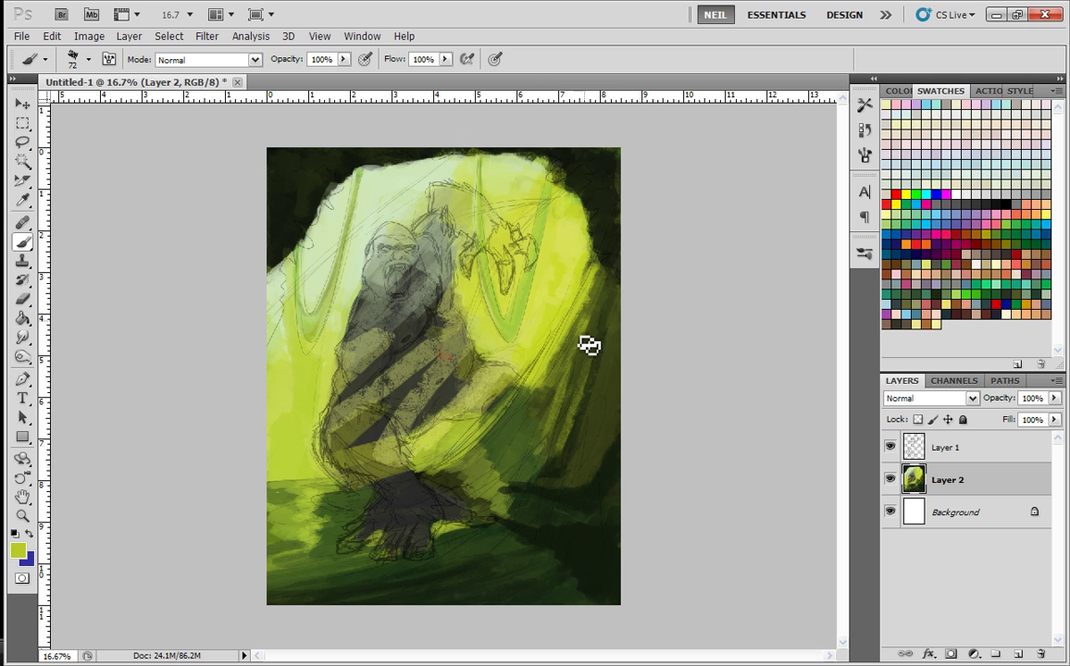
left_click(561, 409, "alt")
left_click_drag(590, 363, 572, 405)
left_click_drag(604, 340, 583, 406)
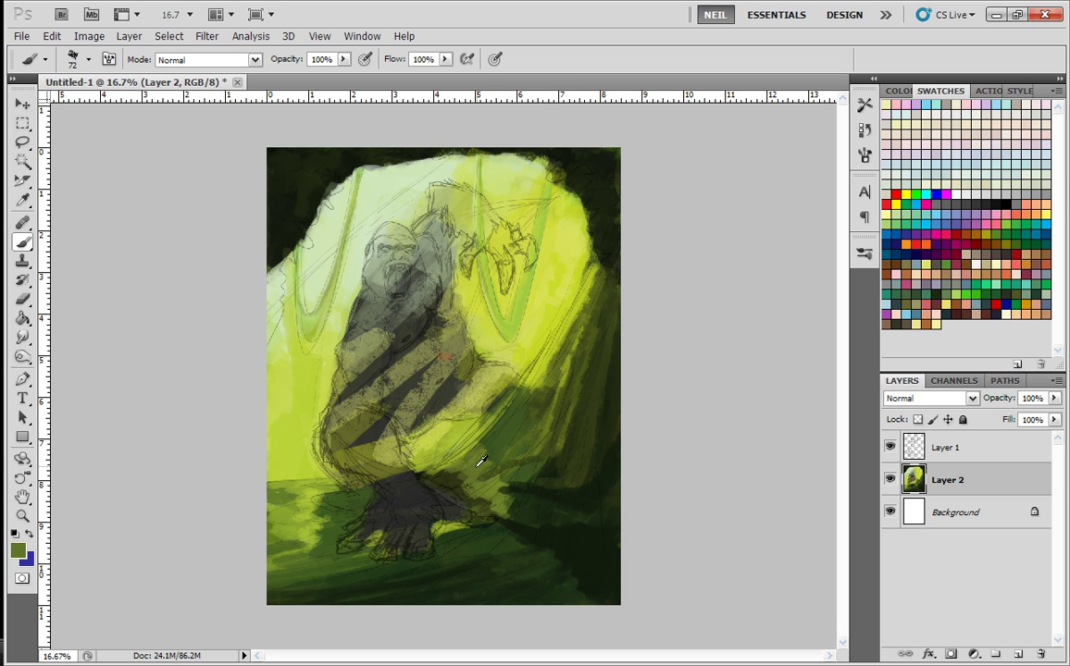
- Blend the trunk's roots into the slope with sampled olive greens and deepen the dark foreground corner with near-black
left_click(521, 467, "alt")
left_click(484, 488, "alt")
left_click(408, 432, "alt")
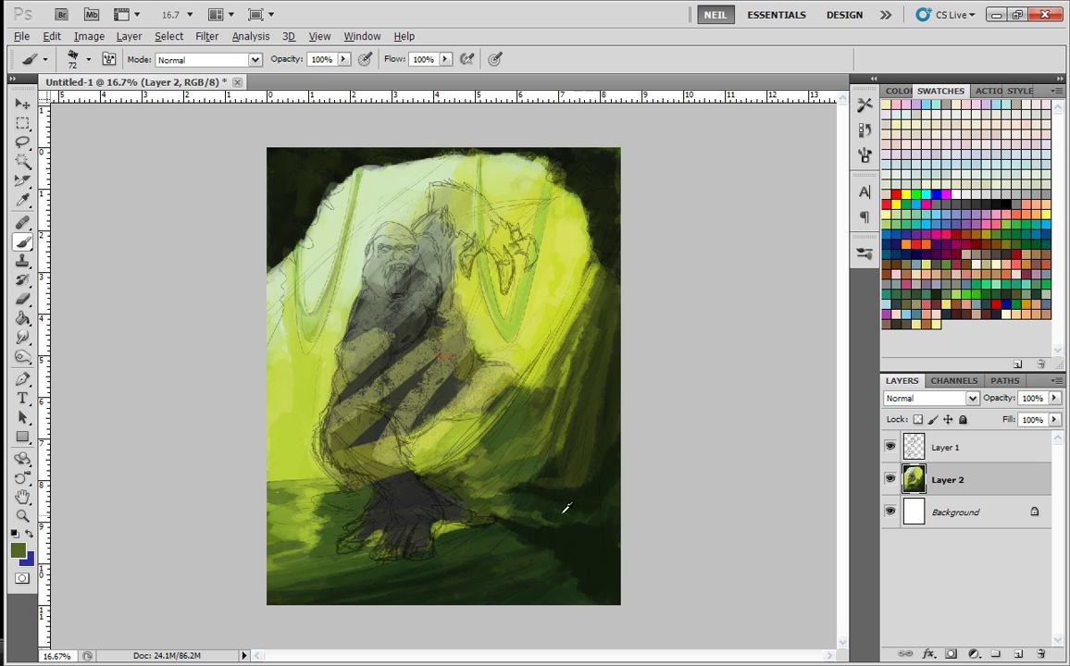
mouse_move(566, 523)
left_mouse_down()
mouse_move(574, 526)
mouse_move(554, 527)
mouse_move(567, 520)
left_mouse_up()
left_click(515, 518, "alt")
mouse_move(562, 552)
left_mouse_down()
mouse_move(545, 578)
mouse_move(572, 587)
left_mouse_up()
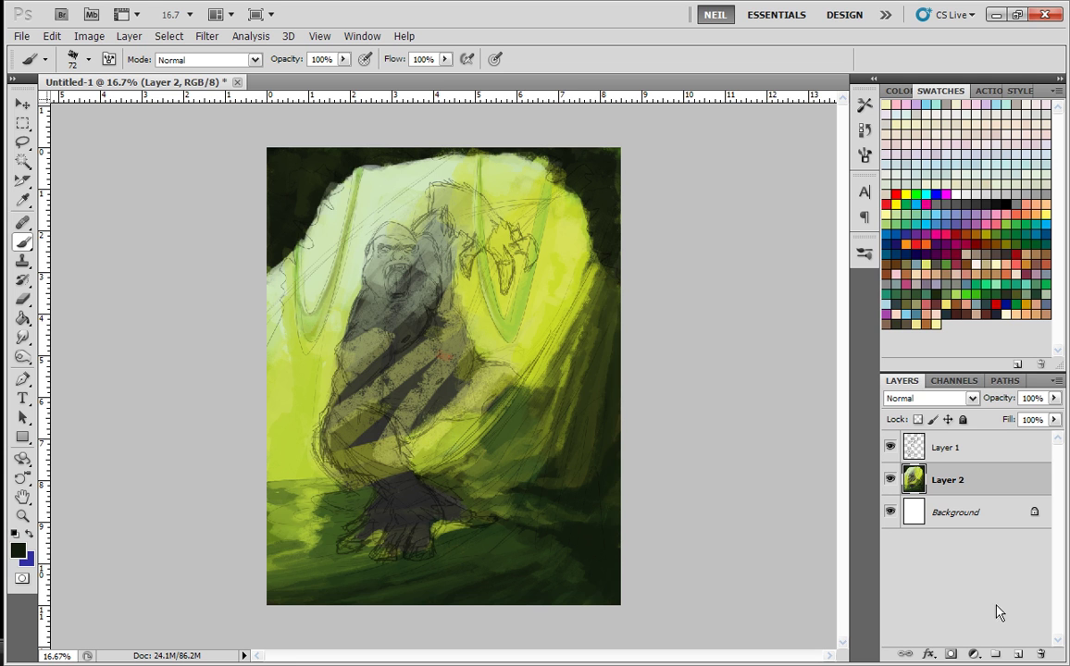
- Add a new layer above Layer 2 and block in the gorilla's shoulder and planted arm with sampled dark grey
left_click(1018, 654)
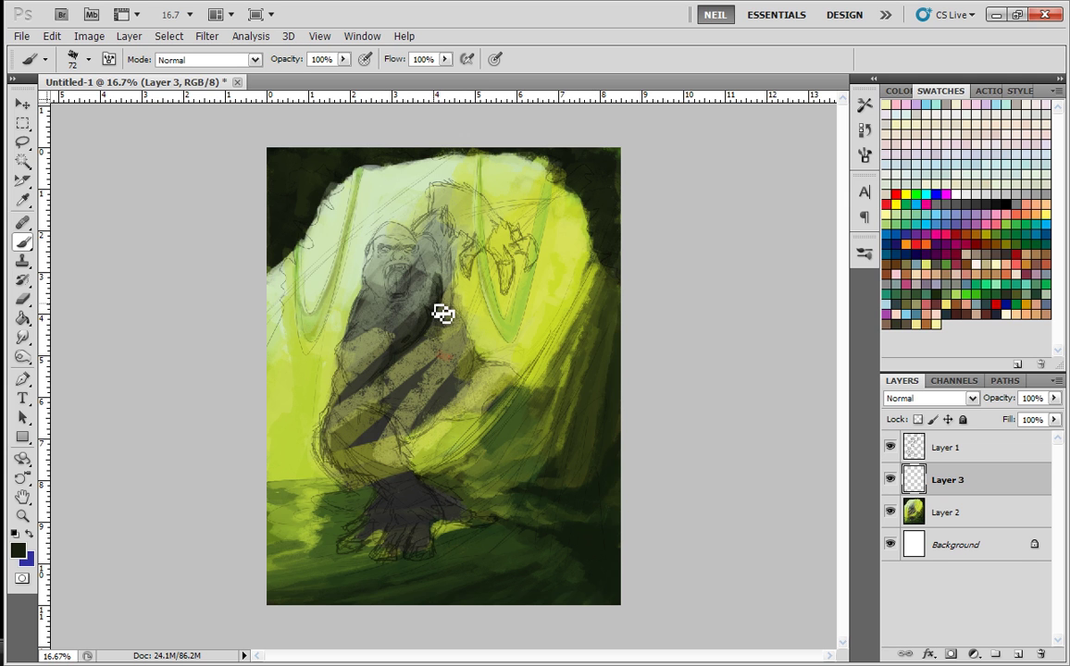
mouse_move(357, 318)
left_mouse_down()
mouse_move(349, 372)
mouse_move(405, 292)
mouse_move(384, 318)
mouse_move(367, 319)
mouse_move(345, 418)
mouse_move(335, 422)
mouse_move(339, 464)
mouse_move(332, 445)
mouse_move(356, 472)
mouse_move(341, 421)
mouse_move(387, 490)
mouse_move(371, 417)
mouse_move(411, 469)
mouse_move(377, 404)
mouse_move(364, 397)
mouse_move(360, 410)
mouse_move(375, 423)
mouse_move(402, 330)
mouse_move(356, 403)
mouse_move(365, 346)
mouse_move(388, 358)
mouse_move(419, 312)
mouse_move(353, 456)
mouse_move(347, 434)
mouse_move(387, 337)
mouse_move(395, 248)
mouse_move(390, 346)
left_mouse_up()
left_click(367, 338, "alt")
right_click(331, 463)
left_click(304, 409)
- Block in the gorilla's head, raised arm and clawed hand with grey-green on Layer 3
left_click(393, 232, "alt")
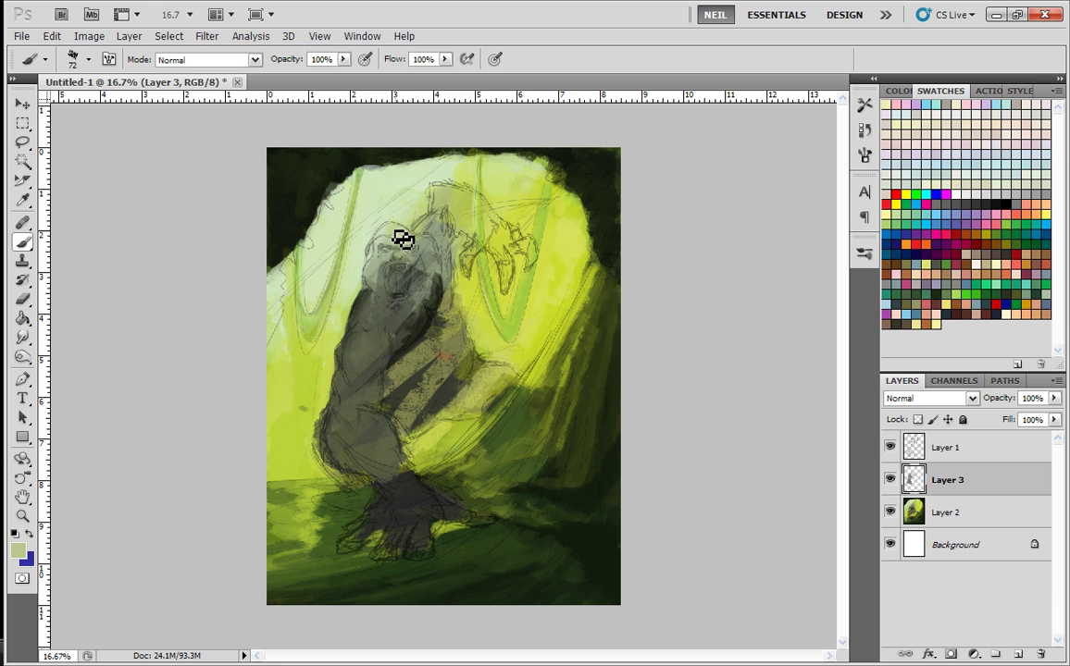
mouse_move(391, 242)
left_mouse_down()
mouse_move(377, 279)
mouse_move(404, 241)
left_mouse_up()
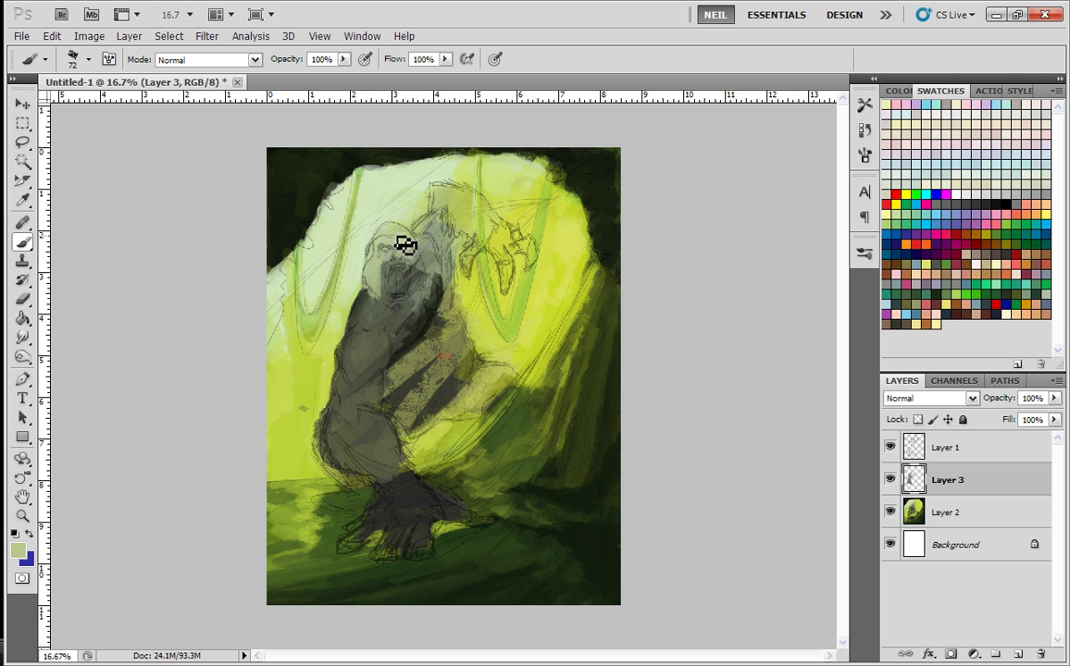
mouse_move(389, 292)
left_mouse_down()
mouse_move(378, 292)
mouse_move(393, 248)
mouse_move(417, 264)
mouse_move(394, 243)
mouse_move(436, 230)
mouse_move(452, 204)
mouse_move(449, 247)
mouse_move(497, 225)
mouse_move(511, 280)
mouse_move(497, 246)
mouse_move(503, 267)
mouse_move(525, 255)
mouse_move(456, 221)
mouse_move(445, 264)
mouse_move(441, 253)
mouse_move(425, 258)
mouse_move(433, 193)
left_mouse_up()
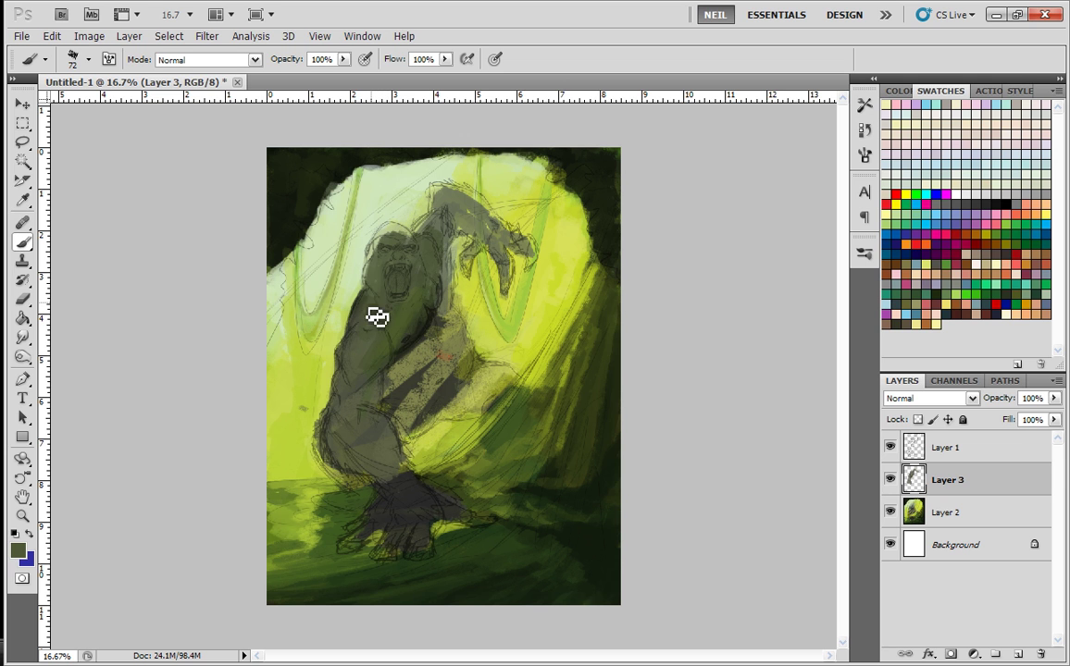
- Fill the gorilla's belly, flank and thigh with a sampled light olive grey
left_click(412, 370, "alt")
mouse_move(429, 339)
left_mouse_down()
mouse_move(390, 374)
mouse_move(453, 309)
left_mouse_up()
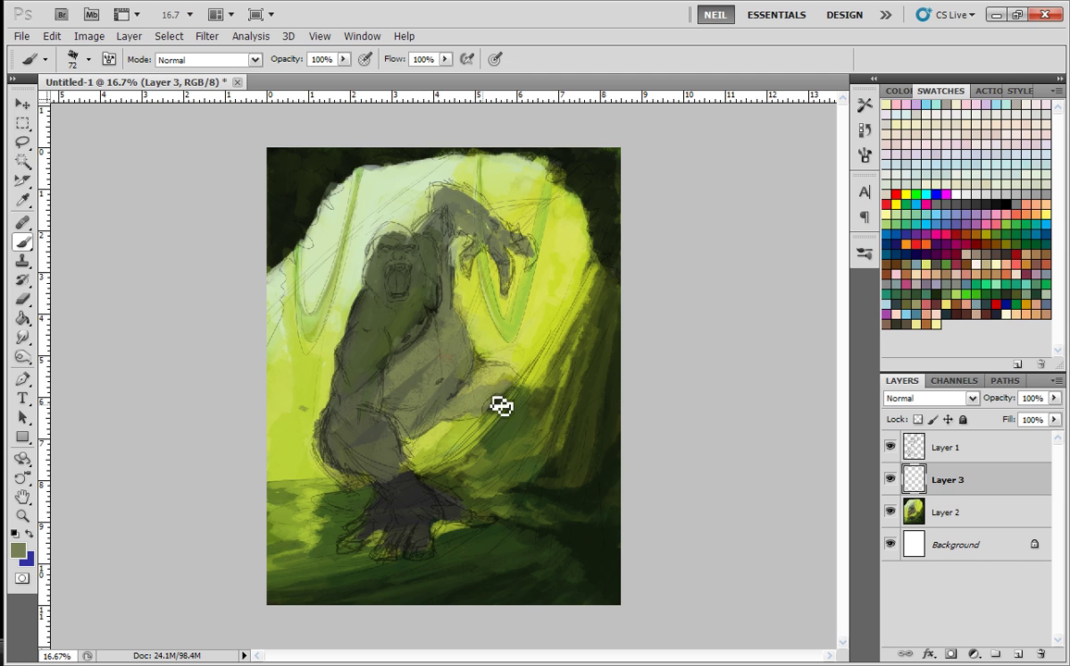
mouse_move(496, 386)
left_mouse_down()
mouse_move(518, 388)
mouse_move(486, 418)
mouse_move(418, 432)
mouse_move(417, 443)
left_mouse_up()
- Darken the gorilla's planted forearm and hand with sampled near-black
left_click(404, 495, "alt")
mouse_move(396, 496)
left_mouse_down()
mouse_move(390, 426)
mouse_move(377, 420)
mouse_move(335, 456)
mouse_move(354, 419)
mouse_move(363, 421)
mouse_move(358, 458)
mouse_move(369, 461)
mouse_move(382, 422)
mouse_move(358, 477)
mouse_move(379, 477)
mouse_move(397, 509)
mouse_move(379, 544)
mouse_move(356, 551)
mouse_move(368, 538)
mouse_move(371, 547)
mouse_move(402, 538)
mouse_move(399, 566)
mouse_move(424, 555)
mouse_move(437, 525)
mouse_move(480, 508)
mouse_move(493, 531)
mouse_move(472, 523)
mouse_move(357, 402)
mouse_move(346, 430)
mouse_move(342, 418)
mouse_move(351, 427)
mouse_move(362, 394)
mouse_move(357, 345)
mouse_move(361, 399)
mouse_move(386, 373)
left_mouse_up()
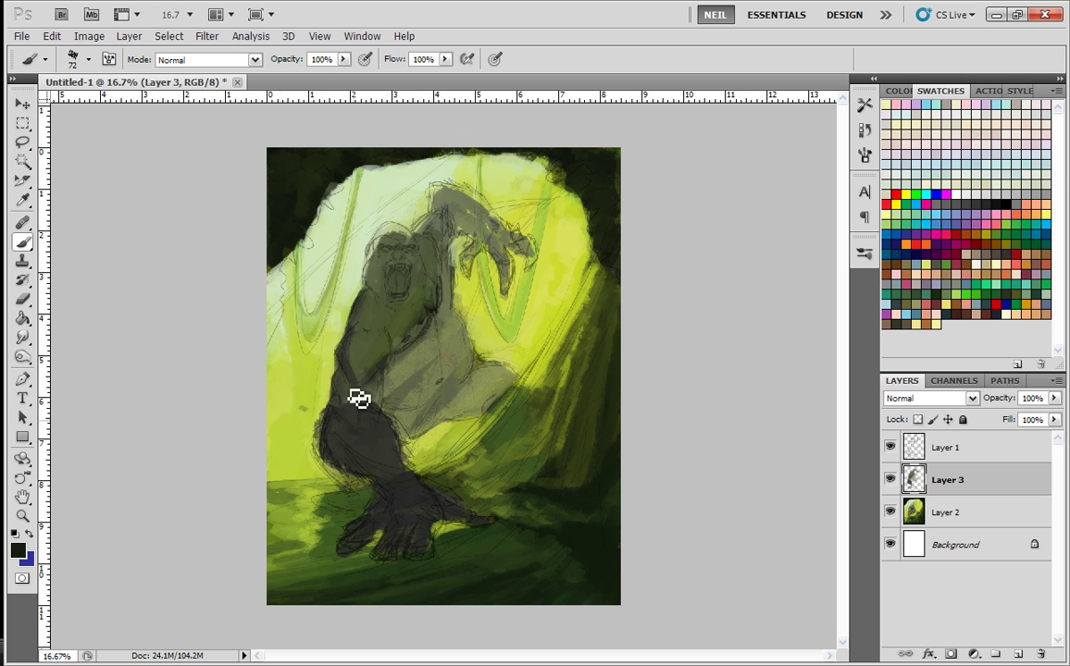
mouse_move(332, 438)
left_mouse_down()
mouse_move(380, 514)
mouse_move(368, 535)
mouse_move(337, 420)
mouse_move(367, 465)
mouse_move(342, 447)
mouse_move(431, 448)
mouse_move(421, 464)
mouse_move(401, 440)
mouse_move(431, 488)
mouse_move(461, 501)
mouse_move(425, 513)
mouse_move(382, 509)
mouse_move(339, 460)
left_mouse_up()
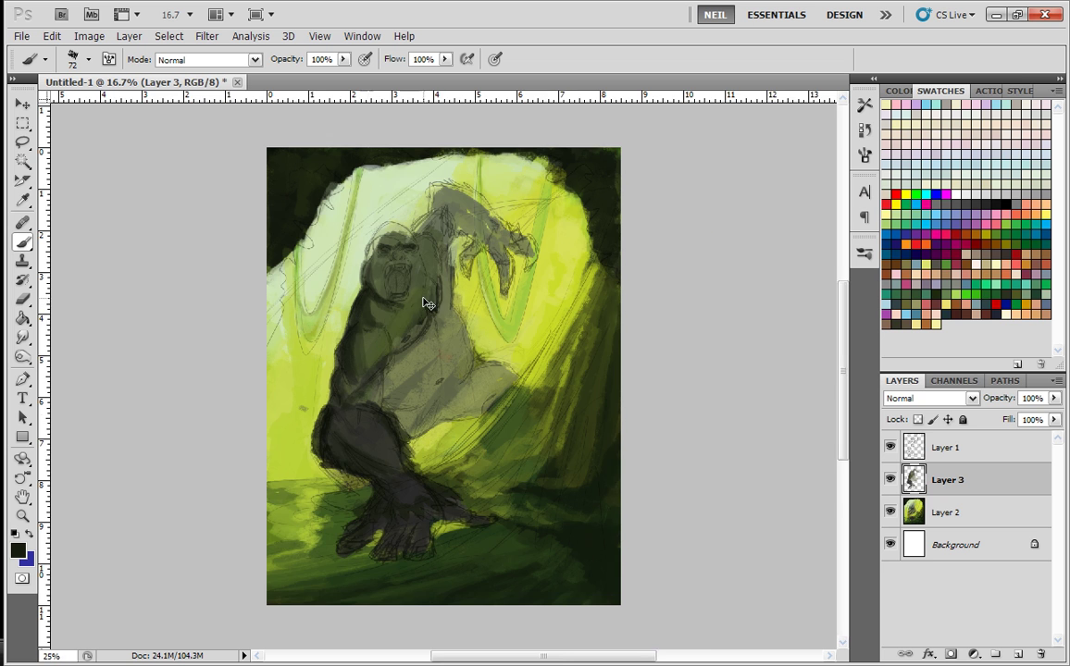
- Paint a near-black shadow between the gorilla's planted arm and belly, blending its edge with sampled dark olive
key("ctrl+plus")
key("ctrl+plus")
left_click_drag(340, 369, 386, 441)
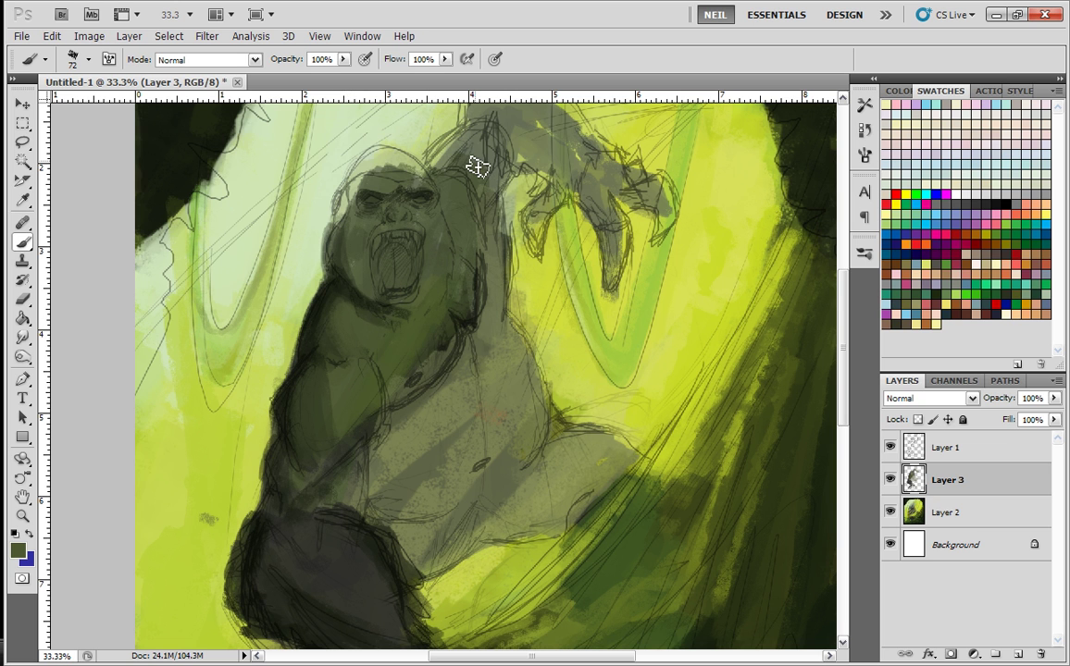
left_click_drag(401, 393, 417, 301)
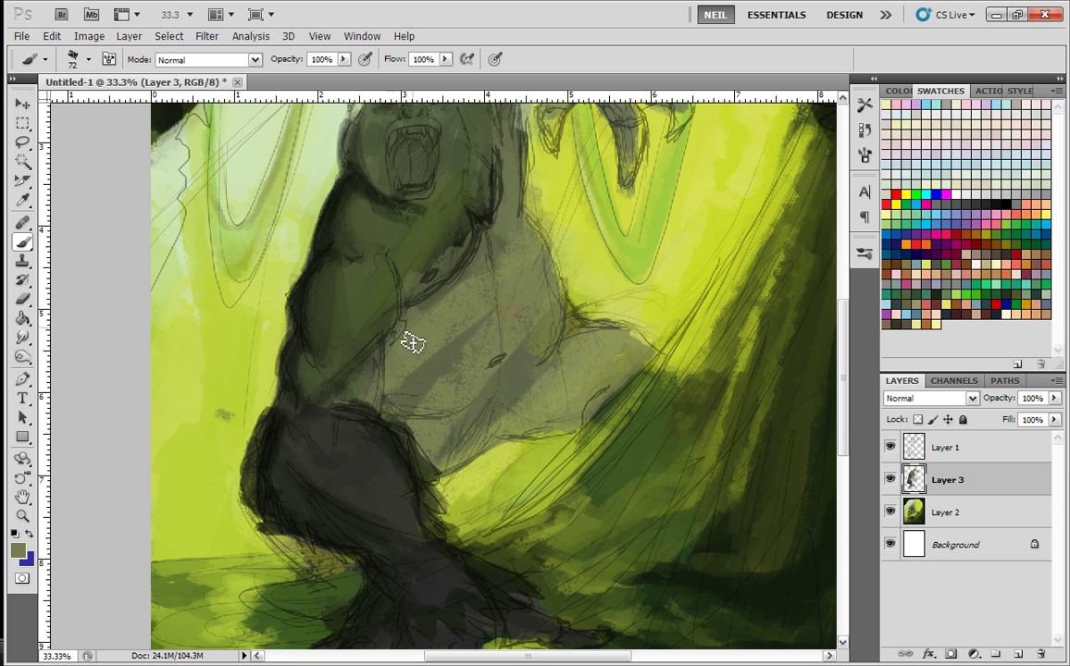
left_click(442, 294)
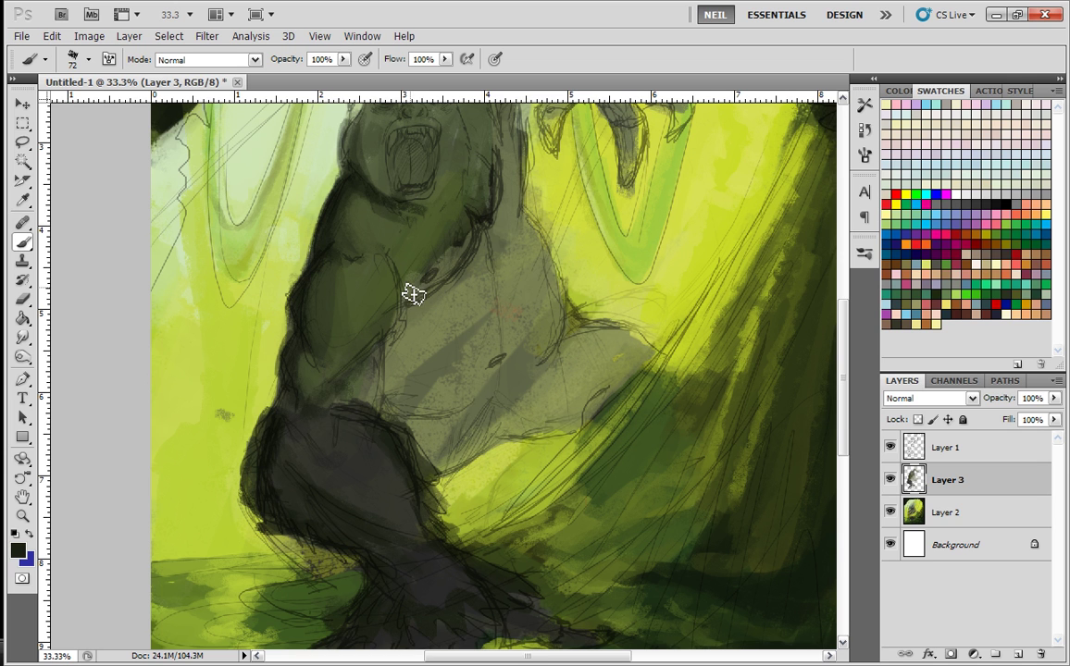
mouse_move(404, 284)
left_mouse_down()
mouse_move(461, 259)
mouse_move(406, 321)
mouse_move(406, 400)
mouse_move(436, 419)
mouse_move(395, 398)
mouse_move(392, 380)
mouse_move(423, 416)
mouse_move(396, 396)
mouse_move(392, 353)
mouse_move(396, 422)
left_mouse_up()
left_click(380, 304, "alt")
left_click_drag(388, 321, 374, 413)
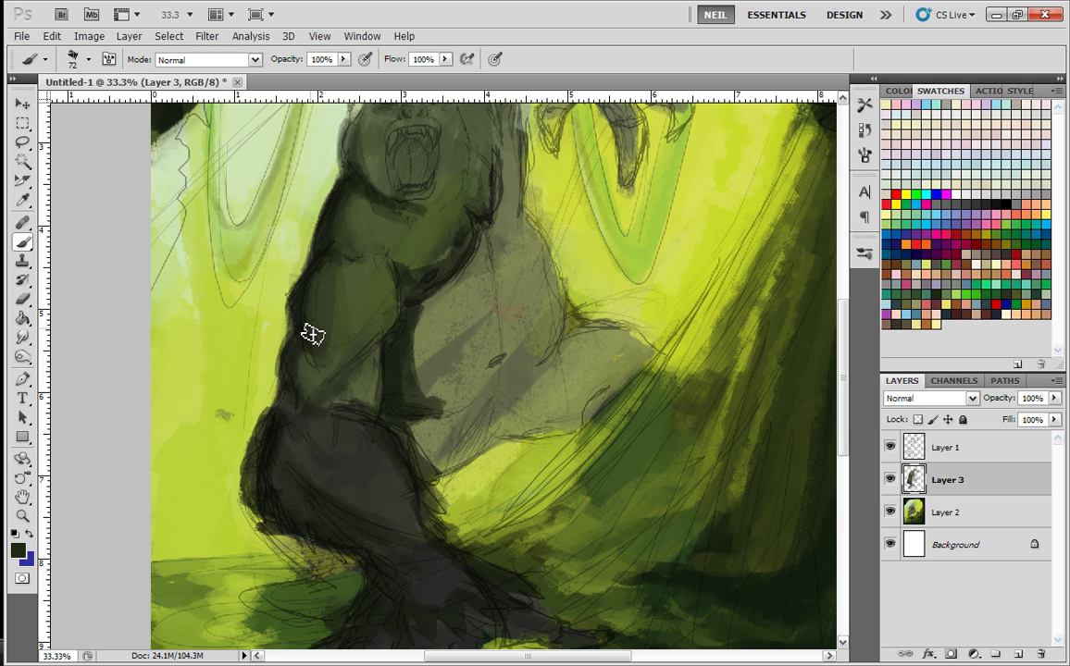
- Model the muscles of the planted arm's upper part and elbow with dark shading and sampled olive greens
mouse_move(305, 326)
left_mouse_down()
mouse_move(362, 348)
mouse_move(314, 341)
mouse_move(319, 305)
left_mouse_up()
left_click(369, 369, "alt")
mouse_move(370, 350)
left_mouse_down()
mouse_move(330, 408)
mouse_move(321, 400)
left_mouse_up()
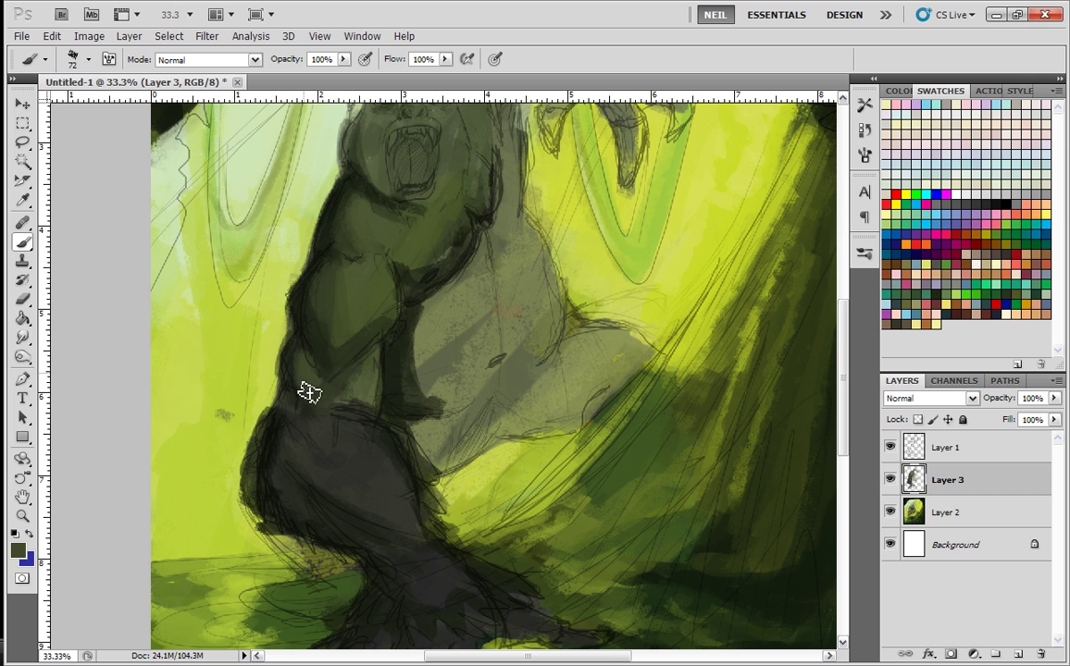
mouse_move(372, 294)
left_mouse_down()
mouse_move(324, 265)
mouse_move(374, 352)
left_mouse_up()
mouse_move(382, 271)
left_mouse_down()
mouse_move(402, 327)
mouse_move(361, 264)
left_mouse_up()
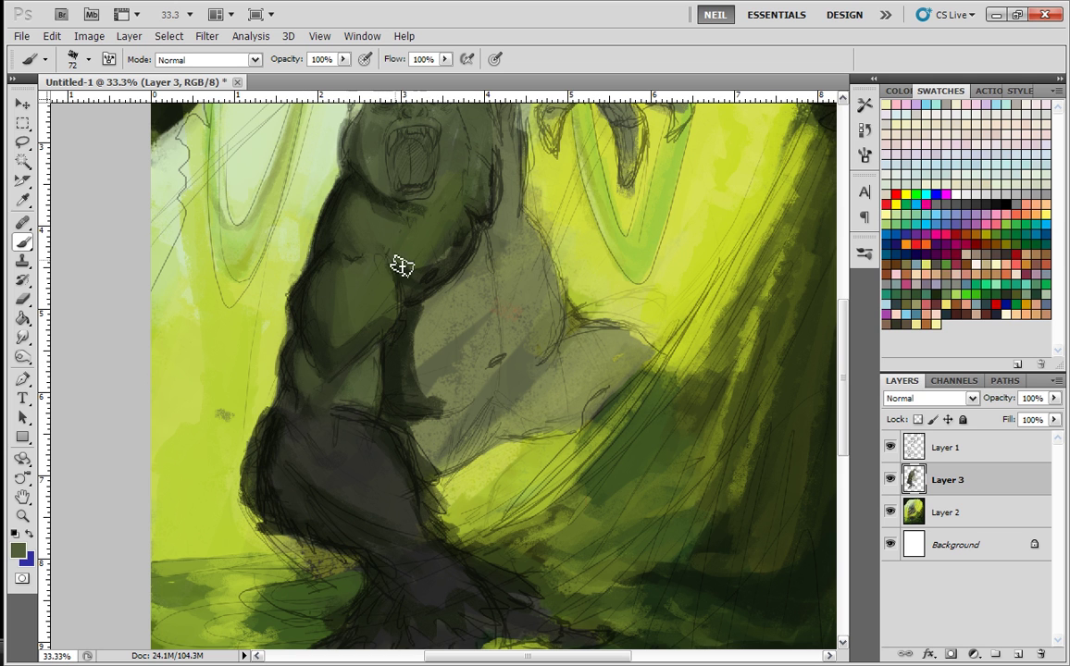
mouse_move(346, 305)
left_mouse_down()
mouse_move(362, 339)
mouse_move(339, 354)
left_mouse_up()
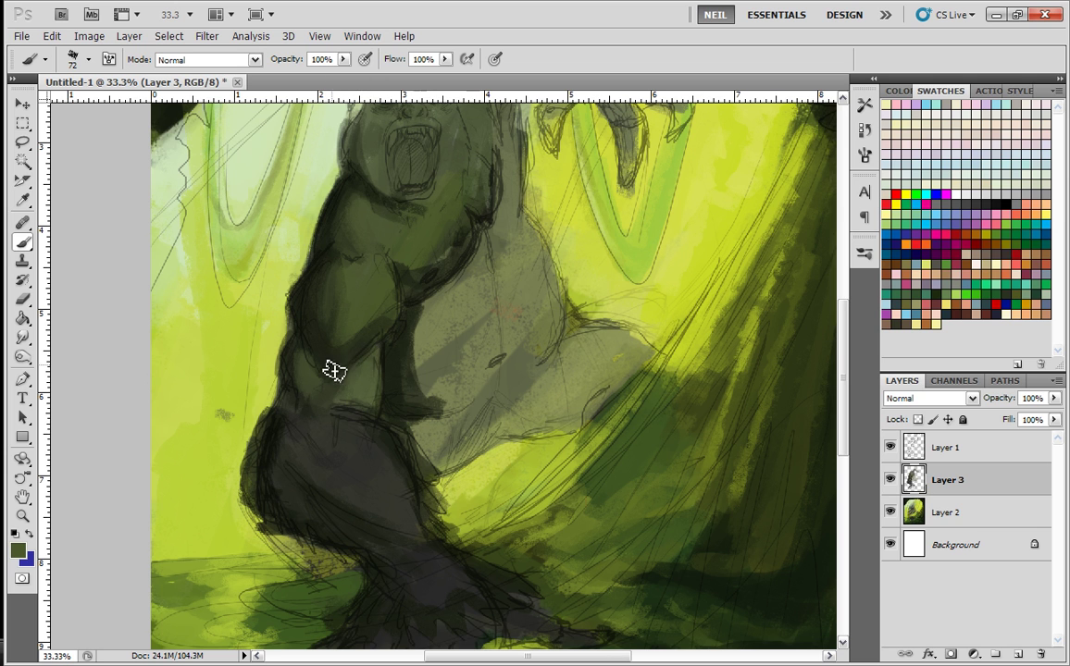
- Define the elbow and the outer edge of the planted forearm with near-black strokes
key("space")
left_click_drag(357, 444, 349, 346)
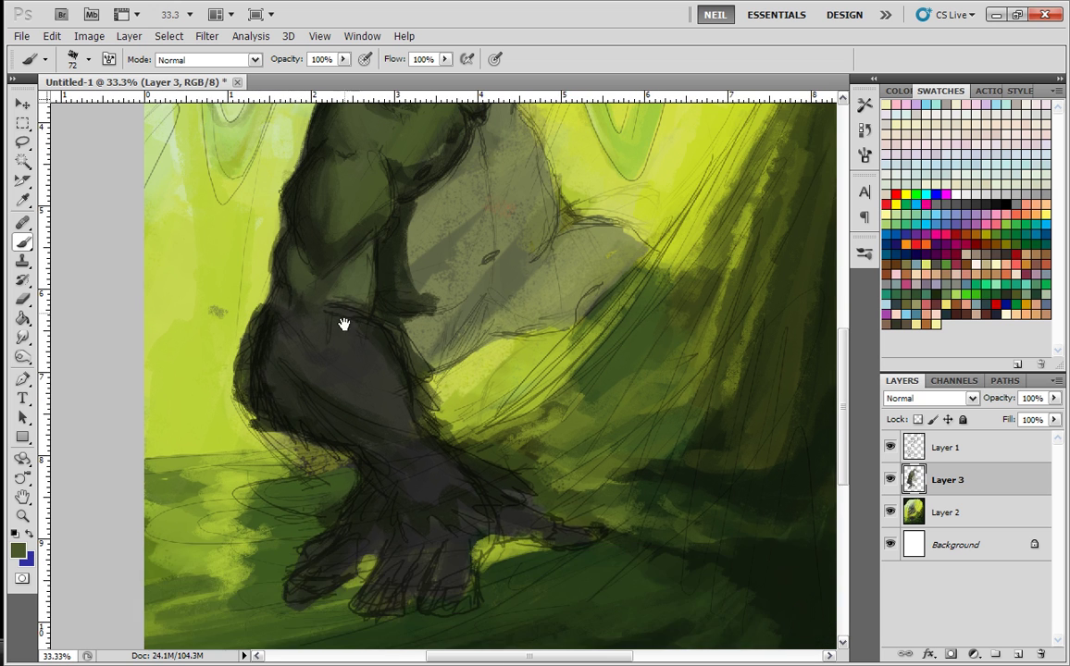
left_click_drag(371, 281, 368, 328)
left_click_drag(284, 344, 249, 409)
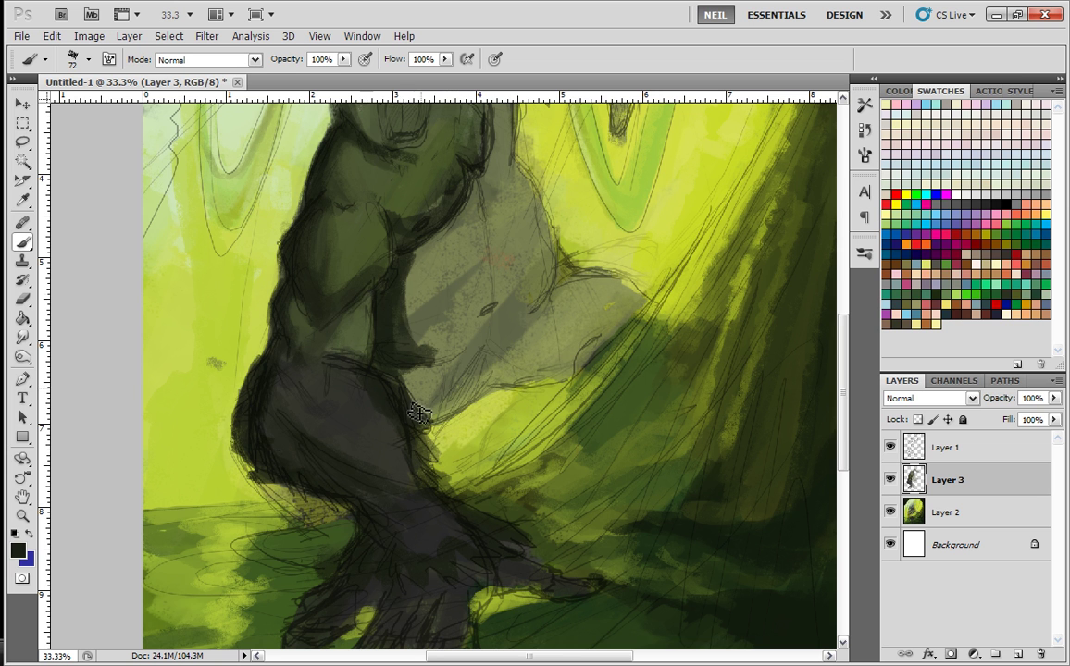
- Add reflected yellow-green light to the gorilla's flank using colours sampled from the figure and background
mouse_move(459, 315)
left_mouse_down()
mouse_move(418, 367)
mouse_move(456, 382)
mouse_move(450, 390)
left_mouse_up()
key("space")
left_click(490, 289, "alt")
mouse_move(422, 322)
left_mouse_down()
mouse_move(437, 403)
mouse_move(447, 388)
mouse_move(411, 365)
mouse_move(416, 403)
mouse_move(460, 407)
mouse_move(415, 337)
left_mouse_up()
left_click(440, 342, "alt")
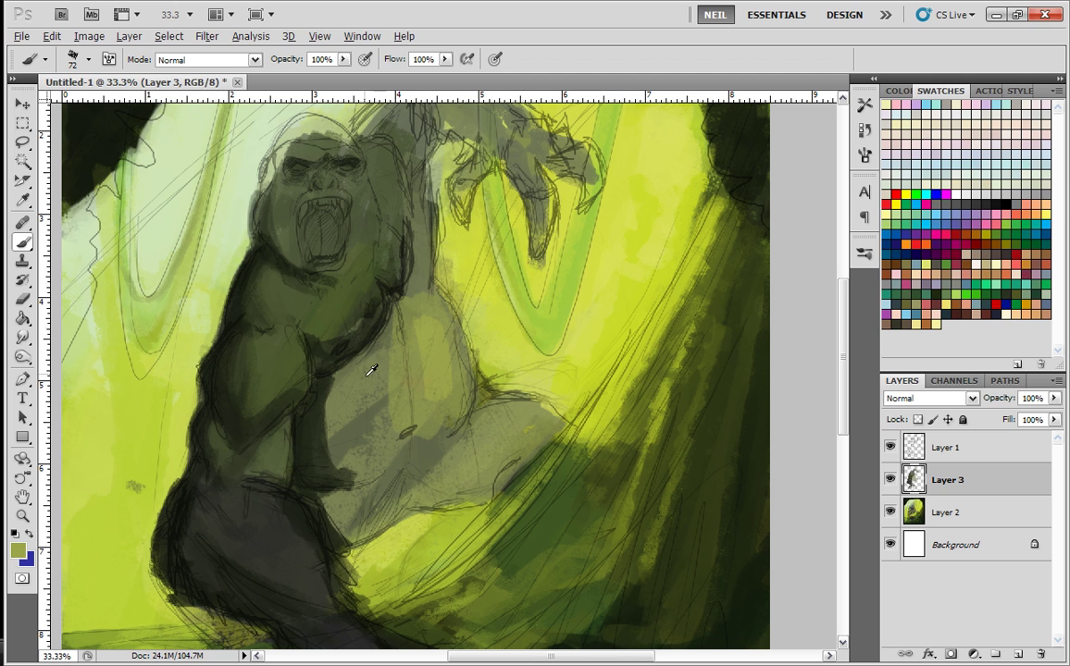
- Cover the gorilla's chest and belly with sampled dark olive green and shade the area beside the arm
left_click(378, 271, "alt")
mouse_move(378, 271)
left_mouse_down()
mouse_move(338, 477)
mouse_move(382, 394)
mouse_move(366, 368)
mouse_move(358, 444)
mouse_move(394, 463)
mouse_move(382, 337)
mouse_move(372, 453)
left_mouse_up()
mouse_move(366, 370)
left_mouse_down()
mouse_move(341, 455)
mouse_move(356, 463)
left_mouse_up()
left_click(313, 445, "alt")
mouse_move(332, 381)
left_mouse_down()
mouse_move(322, 440)
mouse_move(333, 416)
mouse_move(361, 408)
mouse_move(336, 384)
mouse_move(329, 477)
mouse_move(315, 495)
mouse_move(327, 407)
left_mouse_up()
- Shade the gorilla's thigh with sampled near-black and olive, lighten the knee, and sample yellow-green from the background
left_click(362, 478, "alt")
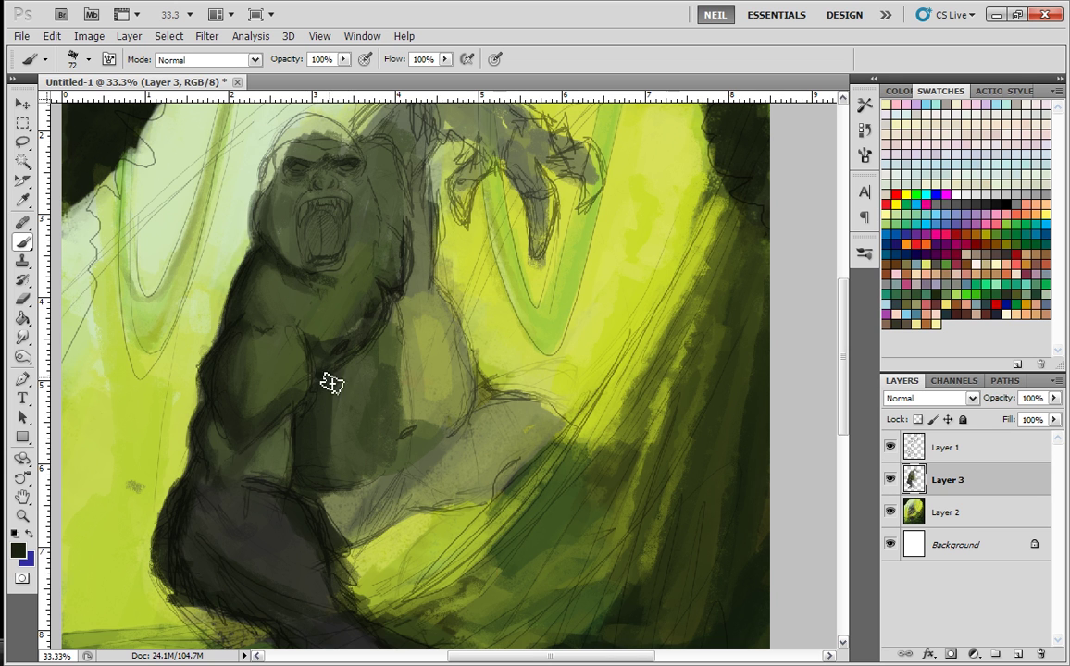
mouse_move(355, 490)
left_mouse_down()
mouse_move(303, 494)
mouse_move(345, 531)
mouse_move(406, 500)
mouse_move(367, 517)
mouse_move(384, 495)
mouse_move(367, 502)
mouse_move(387, 495)
mouse_move(343, 545)
mouse_move(368, 500)
mouse_move(343, 496)
mouse_move(372, 508)
mouse_move(470, 430)
mouse_move(540, 409)
mouse_move(420, 479)
mouse_move(446, 469)
mouse_move(444, 502)
mouse_move(532, 417)
mouse_move(535, 460)
mouse_move(426, 508)
mouse_move(475, 500)
mouse_move(360, 555)
left_mouse_up()
left_click(440, 484, "alt")
mouse_move(443, 480)
left_mouse_down()
mouse_move(344, 538)
mouse_move(402, 504)
mouse_move(530, 469)
mouse_move(410, 473)
mouse_move(395, 486)
mouse_move(537, 417)
mouse_move(506, 467)
mouse_move(453, 488)
left_mouse_up()
left_click(503, 470, "alt")
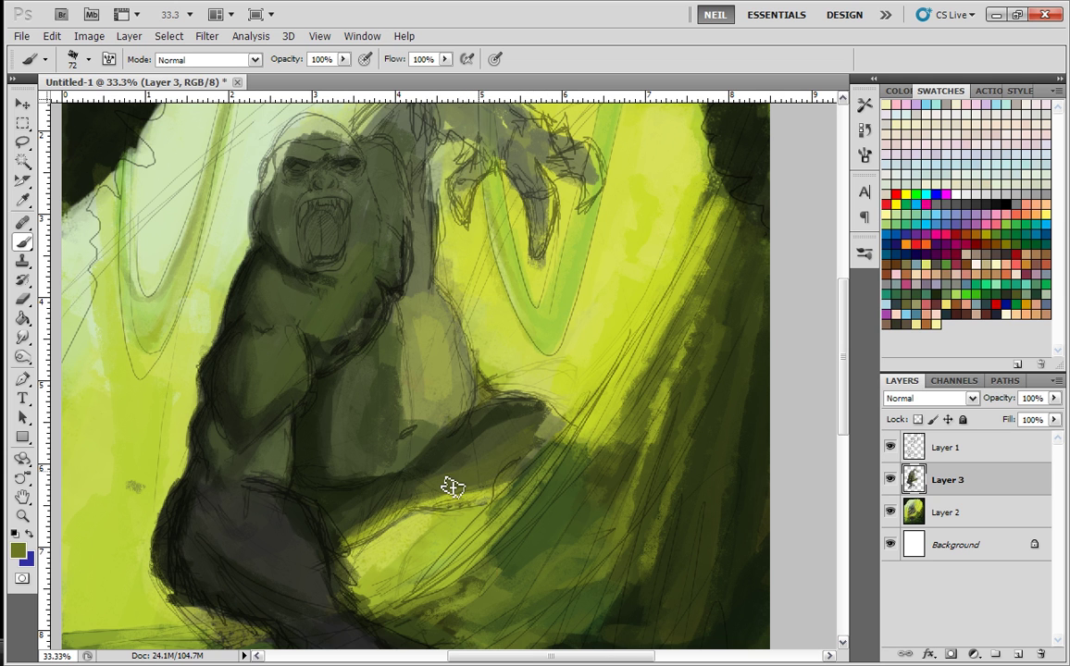
left_click(534, 439, "alt")
left_click_drag(559, 426, 531, 456)
left_click(576, 375, "alt")
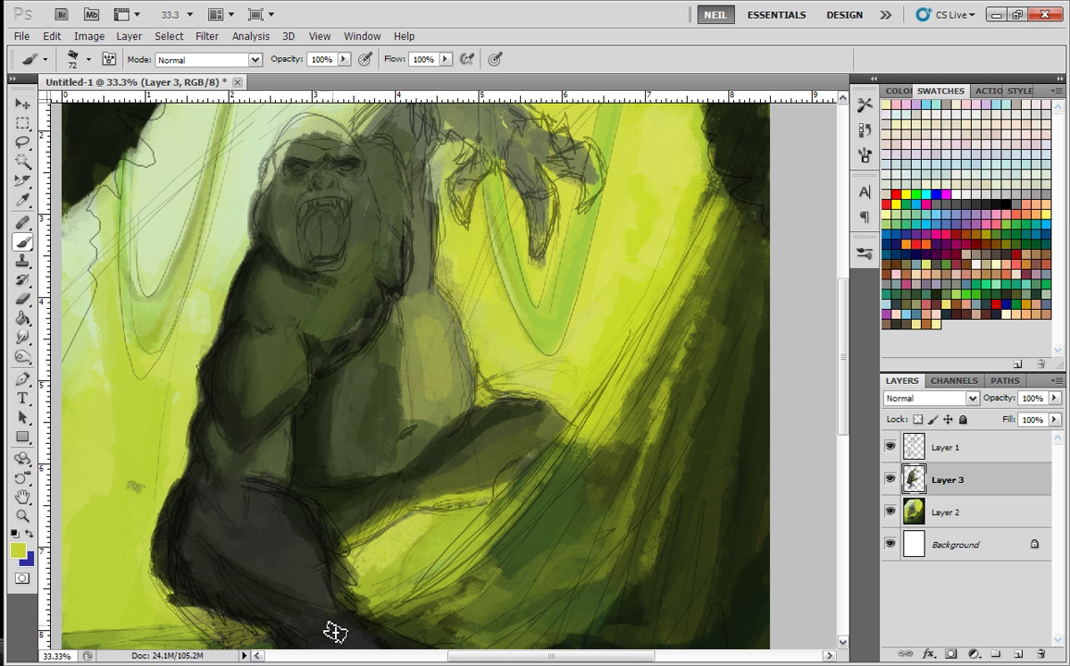
- Deepen the lower belly beside the thigh and blend the belly's shadowed side with sampled olive greens
mouse_move(419, 332)
left_mouse_down()
mouse_move(418, 369)
mouse_move(442, 379)
mouse_move(448, 416)
mouse_move(453, 350)
left_mouse_up()
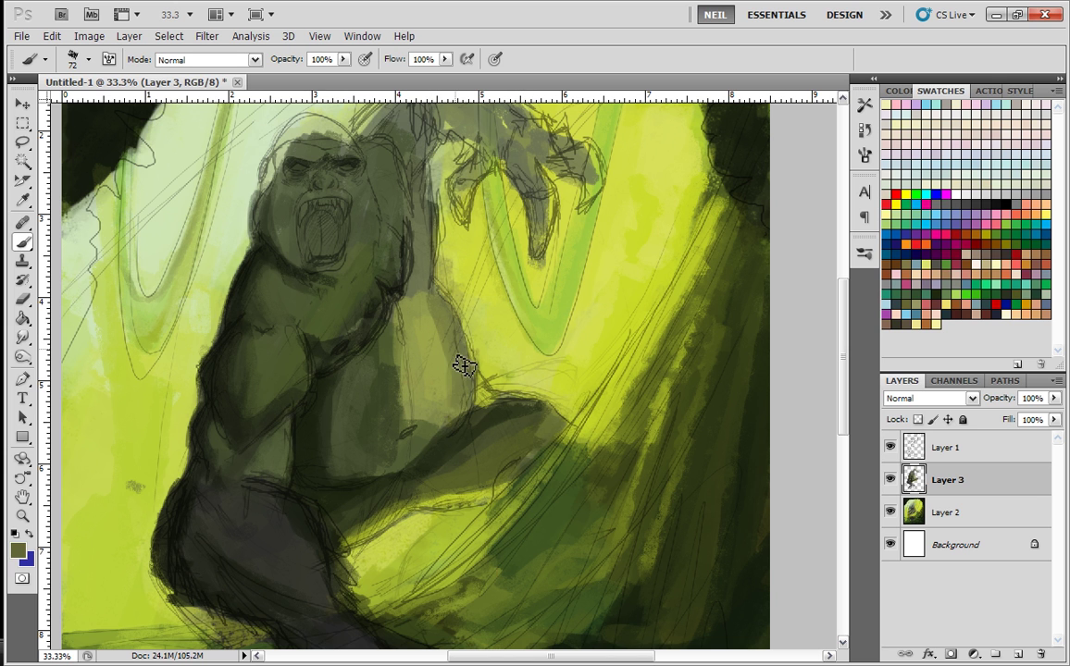
left_click(388, 428, "alt")
left_click(338, 446, "alt")
mouse_move(324, 476)
left_mouse_down()
mouse_move(339, 367)
mouse_move(348, 454)
mouse_move(387, 467)
left_mouse_up()
left_click(399, 407, "alt")
mouse_move(398, 404)
left_mouse_down()
mouse_move(400, 334)
mouse_move(405, 396)
mouse_move(451, 388)
mouse_move(398, 451)
left_mouse_up()
- Round out the gorilla's belly with sampled lighter olive across its front and darker olive toward the thigh
left_click(422, 351, "alt")
mouse_move(431, 319)
left_mouse_down()
mouse_move(455, 423)
mouse_move(398, 479)
left_mouse_up()
left_click(407, 455, "alt")
mouse_move(444, 447)
left_mouse_down()
mouse_move(366, 420)
mouse_move(421, 435)
mouse_move(343, 439)
mouse_move(377, 370)
mouse_move(405, 465)
left_mouse_up()
left_click(386, 377, "alt")
scroll(671, 342, "down", 3)
scroll(631, 315, "up", 1)
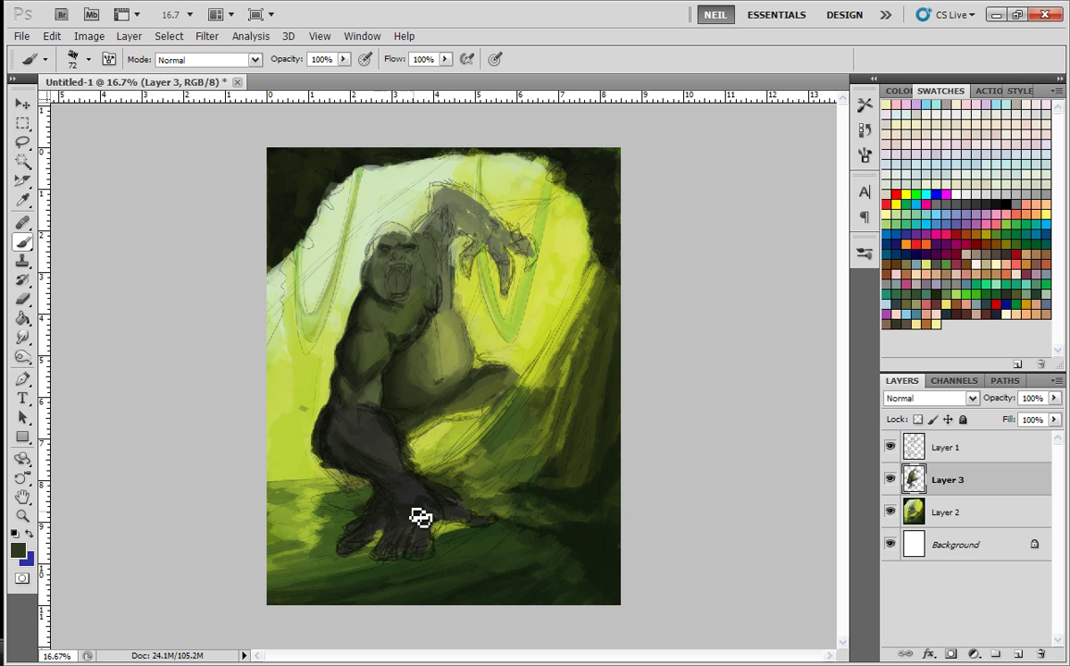
- Add sampled olive-green highlights to the elbow, forearm, upper arm and chest muscles of the planted arm's side
scroll(365, 453, "up", 1)
scroll(366, 454, "up", 1)
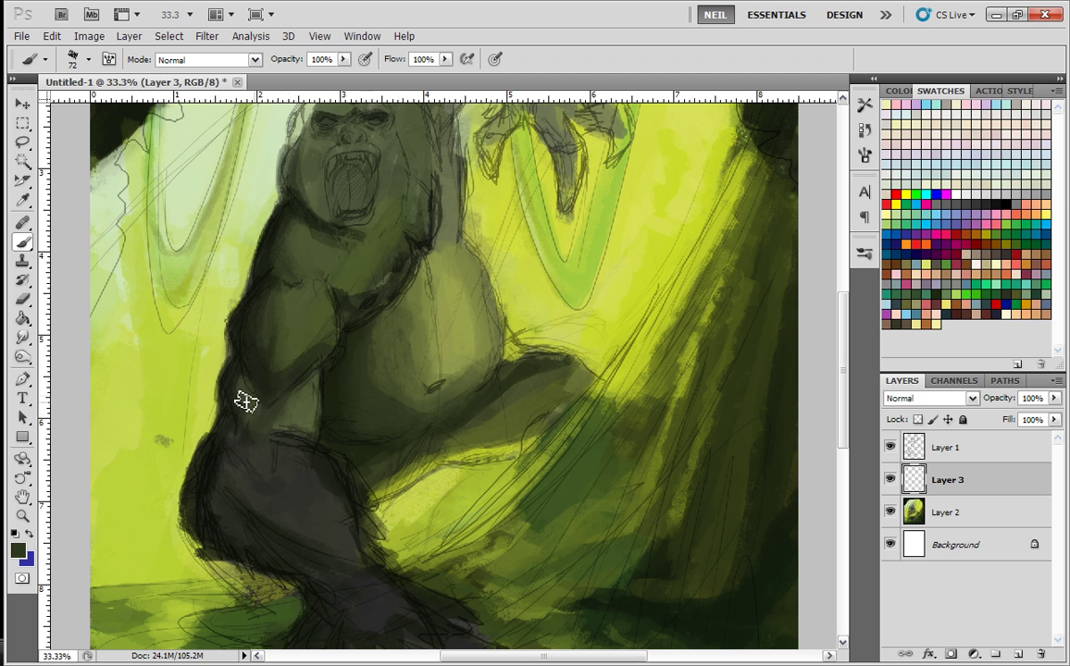
left_click_drag(283, 481, 359, 463)
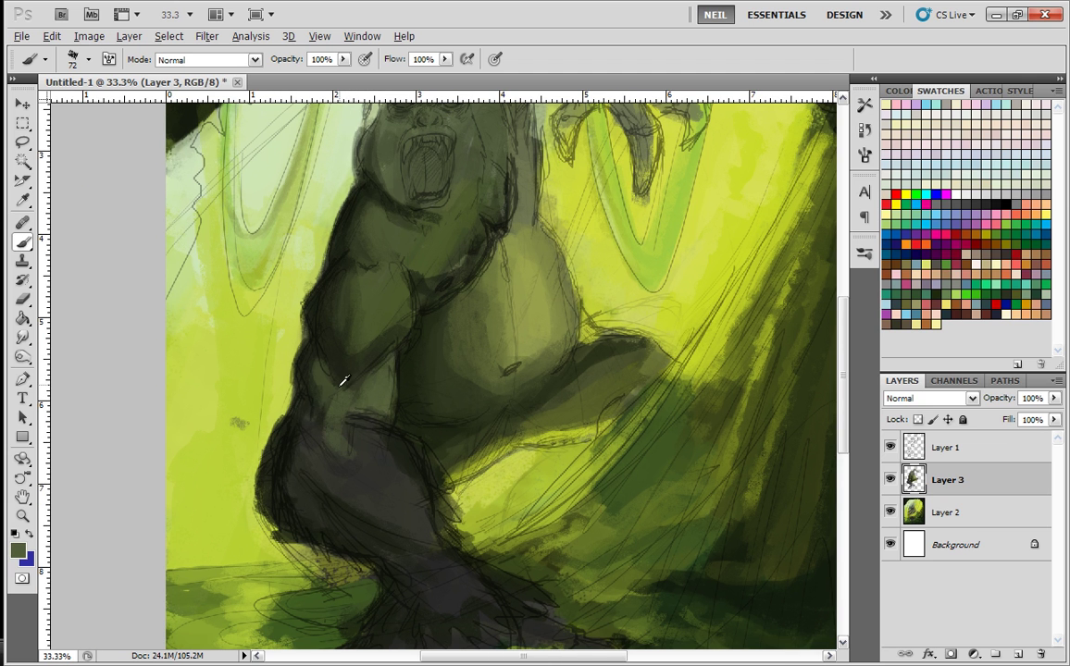
left_click_drag(329, 438, 334, 390)
left_click(333, 390, "alt")
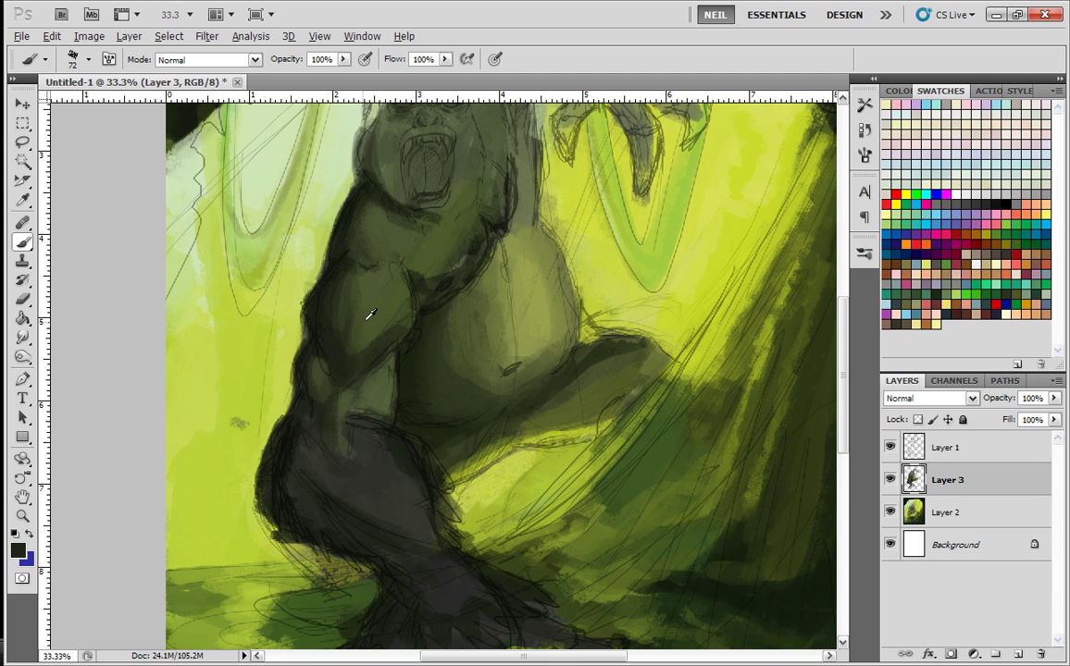
scroll(380, 347, "up", 3)
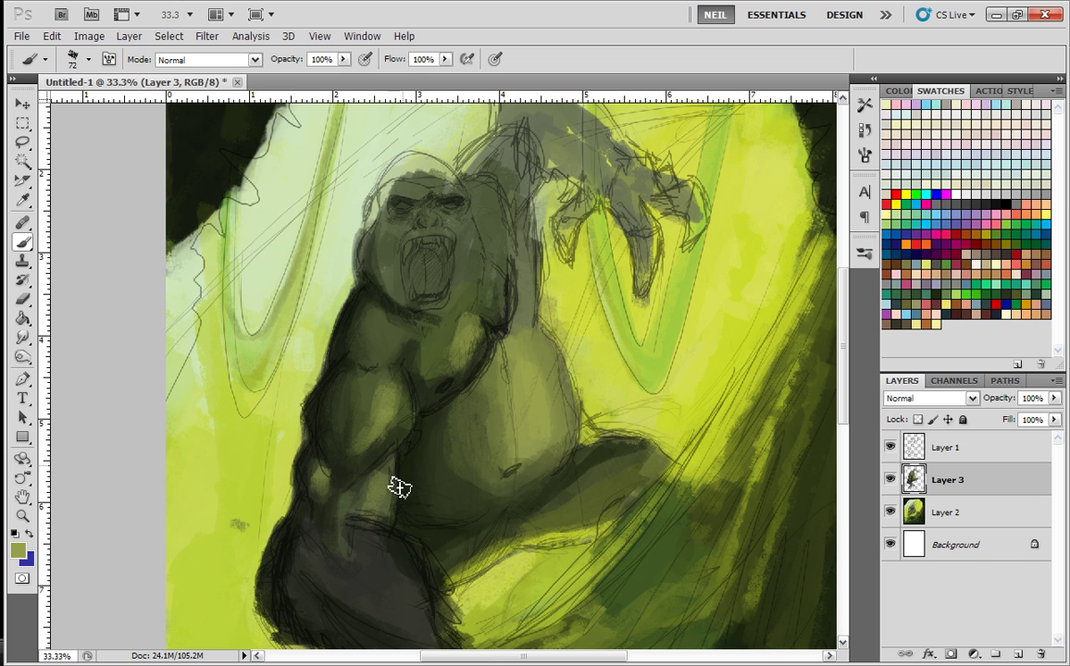
- Set the brush size to 39 px and shade the raised arm's shoulder beside the jaw with sampled dark olive
right_click(352, 397)
key("Return")
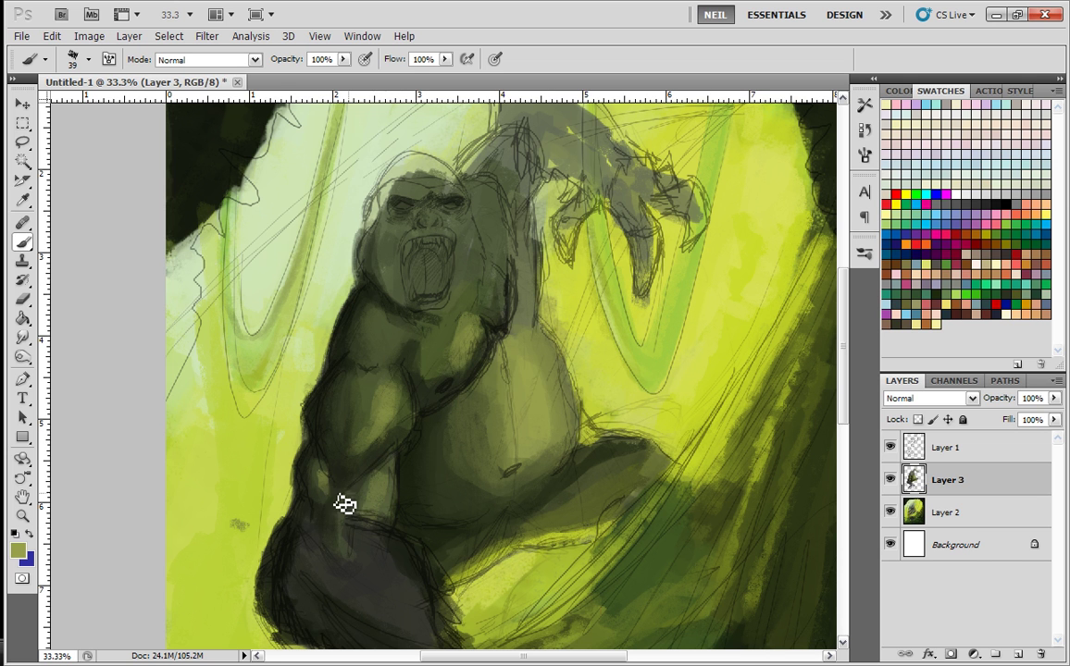
left_click_drag(510, 370, 469, 442)
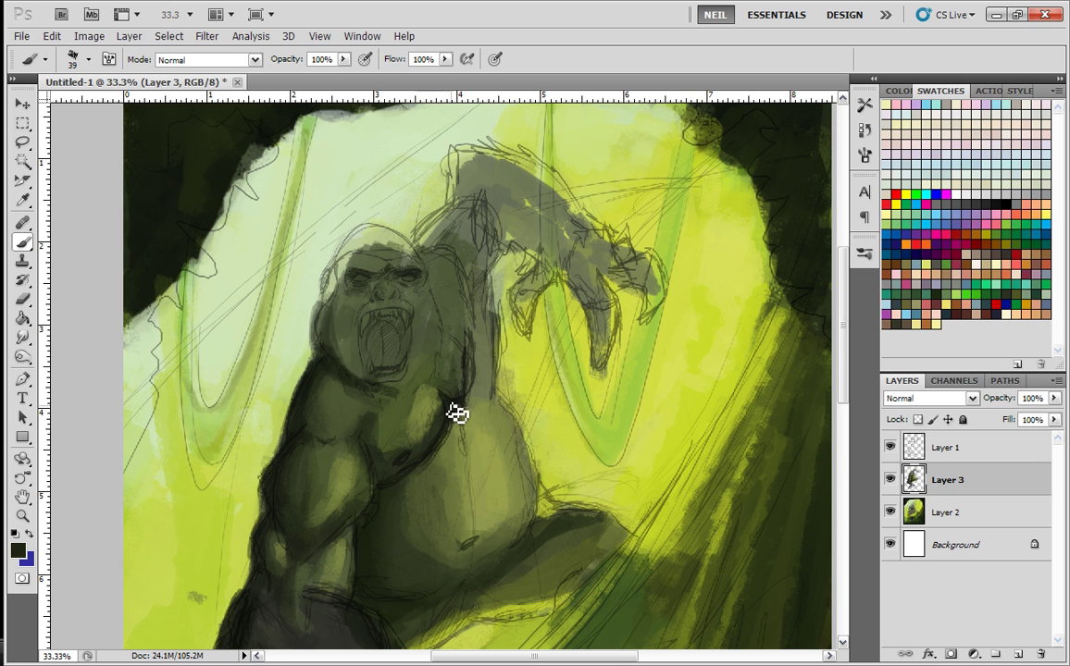
left_click(459, 361, "alt")
left_click_drag(465, 386, 478, 352)
left_click(461, 431, "alt")
mouse_move(461, 433)
left_mouse_down()
mouse_move(477, 412)
mouse_move(489, 315)
left_mouse_up()
left_click(462, 385, "alt")
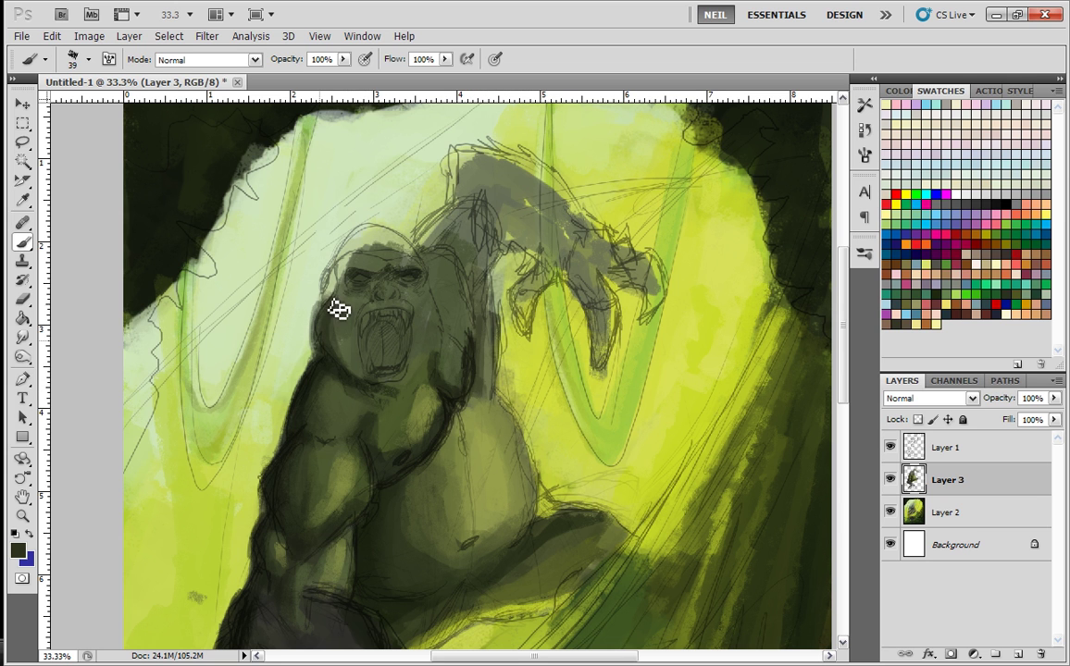
- Shade the side of the gorilla's head and model the cheek beside the mouth with sampled dark and mid olive
mouse_move(339, 293)
left_mouse_down()
mouse_move(358, 258)
mouse_move(363, 280)
left_mouse_up()
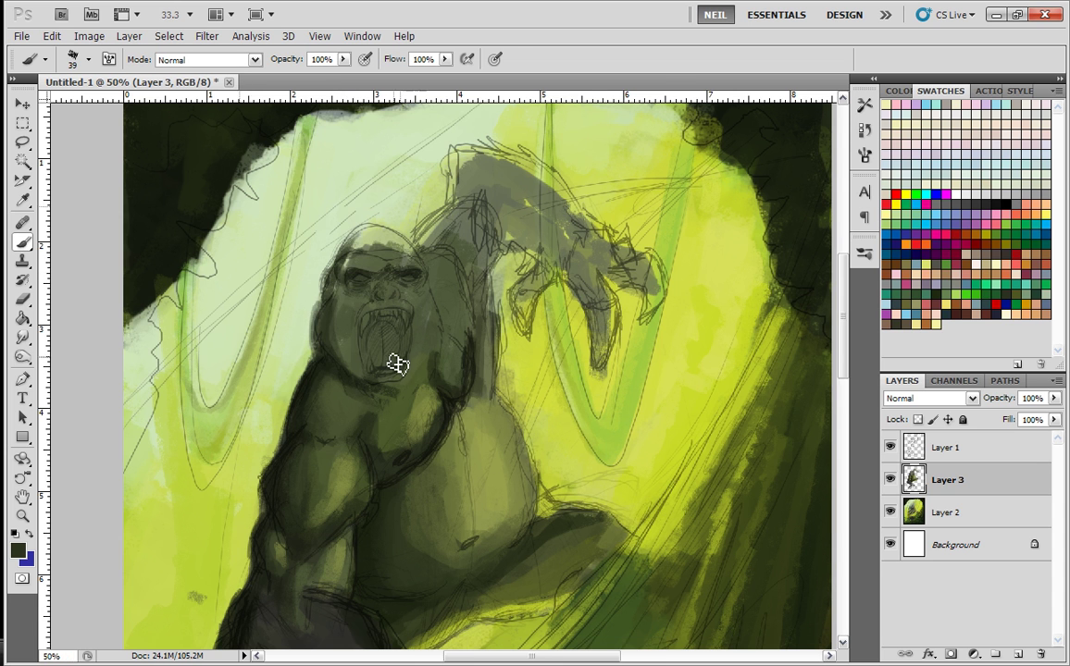
scroll(404, 363, "up", 2)
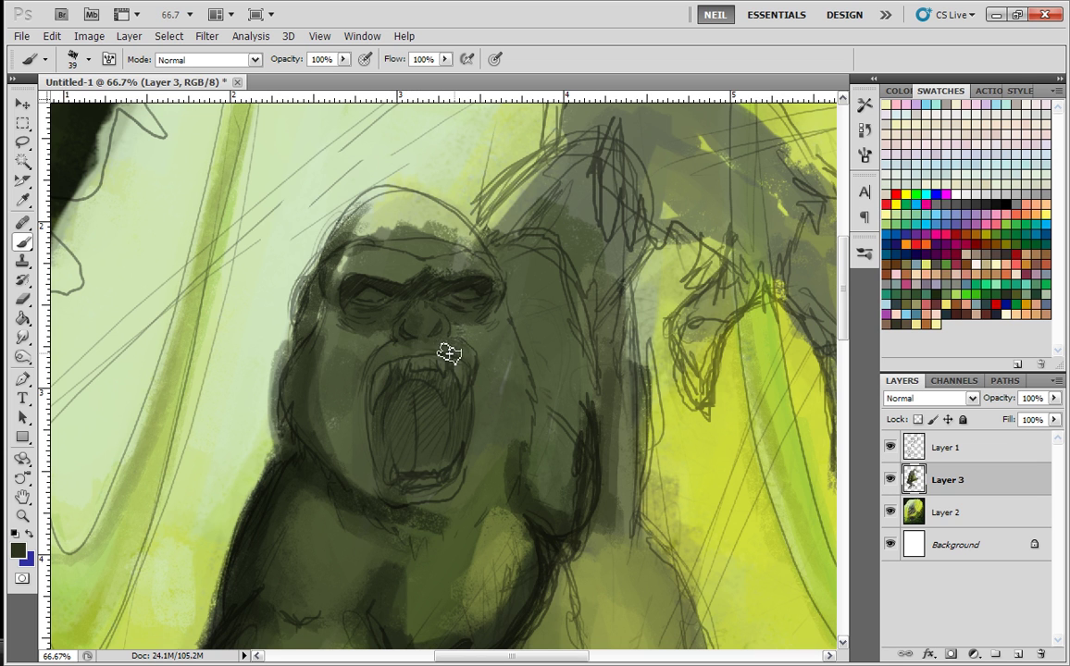
left_click_drag(414, 342, 374, 384)
left_click_drag(293, 326, 322, 444)
left_click_drag(297, 398, 364, 495)
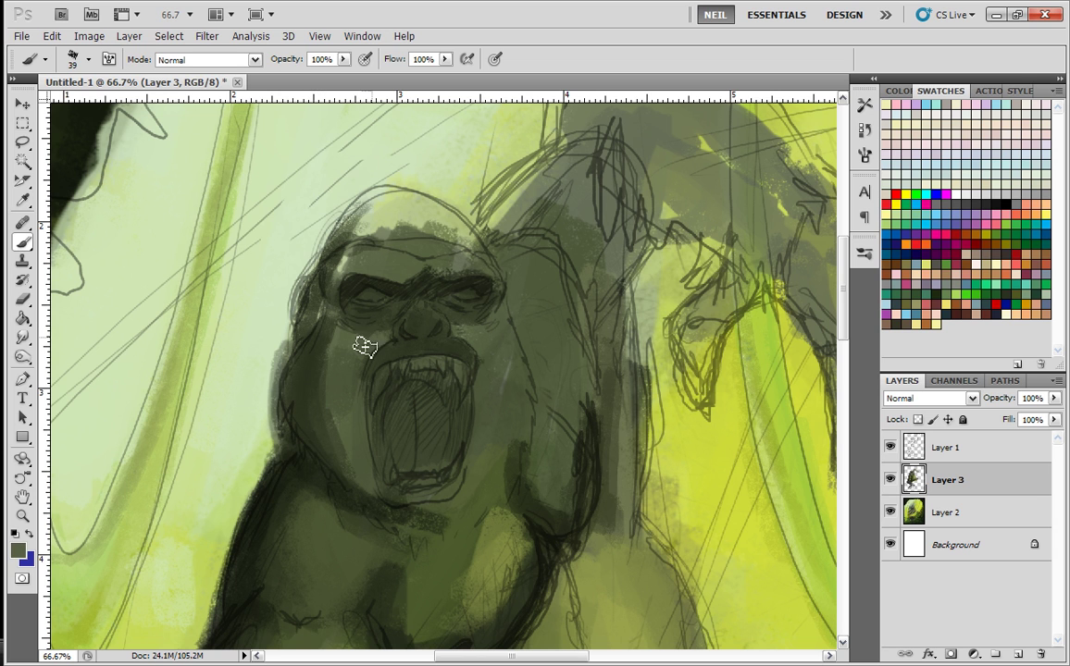
left_click(313, 387, "alt")
mouse_move(313, 387)
left_mouse_down()
mouse_move(347, 471)
mouse_move(330, 431)
mouse_move(356, 397)
left_mouse_up()
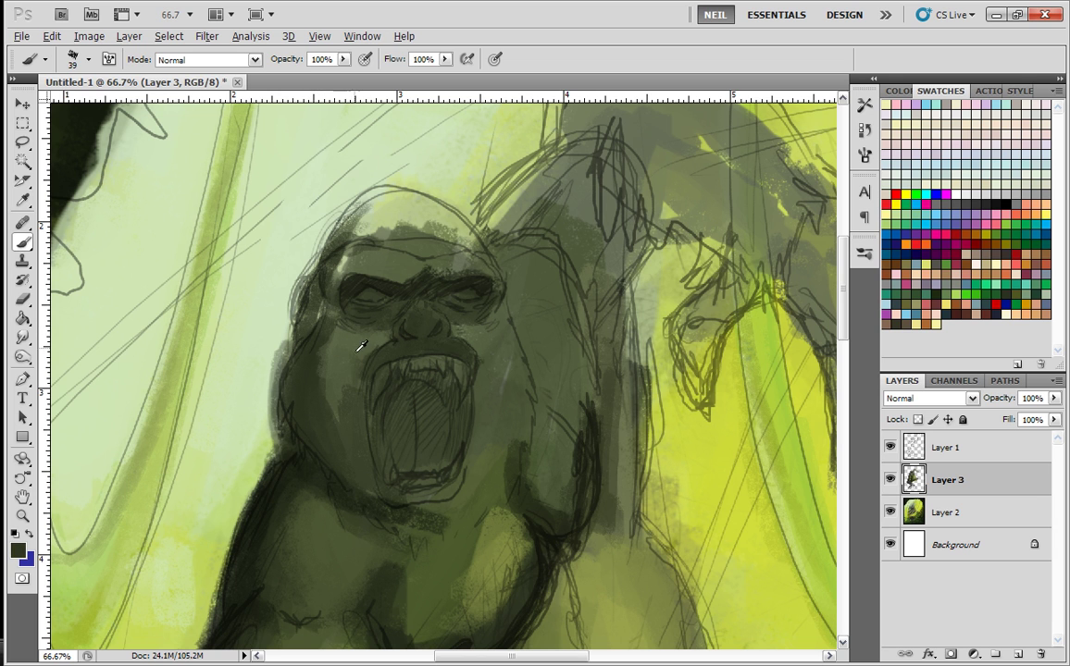
left_click_drag(328, 360, 345, 389)
- Fill in the crown of the head with sampled olive tones and shade the brow, eye sockets and nose
mouse_move(313, 351)
left_mouse_down()
mouse_move(331, 301)
mouse_move(310, 310)
mouse_move(332, 313)
mouse_move(354, 198)
mouse_move(349, 230)
mouse_move(377, 196)
mouse_move(359, 239)
mouse_move(369, 211)
mouse_move(404, 228)
left_mouse_up()
left_click(430, 212, "alt")
mouse_move(450, 255)
left_mouse_down()
mouse_move(405, 215)
mouse_move(382, 223)
mouse_move(401, 211)
mouse_move(479, 240)
left_mouse_up()
left_click(354, 231, "alt")
mouse_move(371, 209)
left_mouse_down()
mouse_move(392, 245)
mouse_move(329, 269)
mouse_move(333, 283)
mouse_move(393, 282)
mouse_move(350, 265)
mouse_move(402, 289)
mouse_move(394, 283)
mouse_move(441, 287)
mouse_move(442, 274)
mouse_move(433, 280)
mouse_move(495, 288)
left_mouse_up()
mouse_move(408, 319)
left_mouse_down()
mouse_move(362, 318)
mouse_move(468, 328)
left_mouse_up()
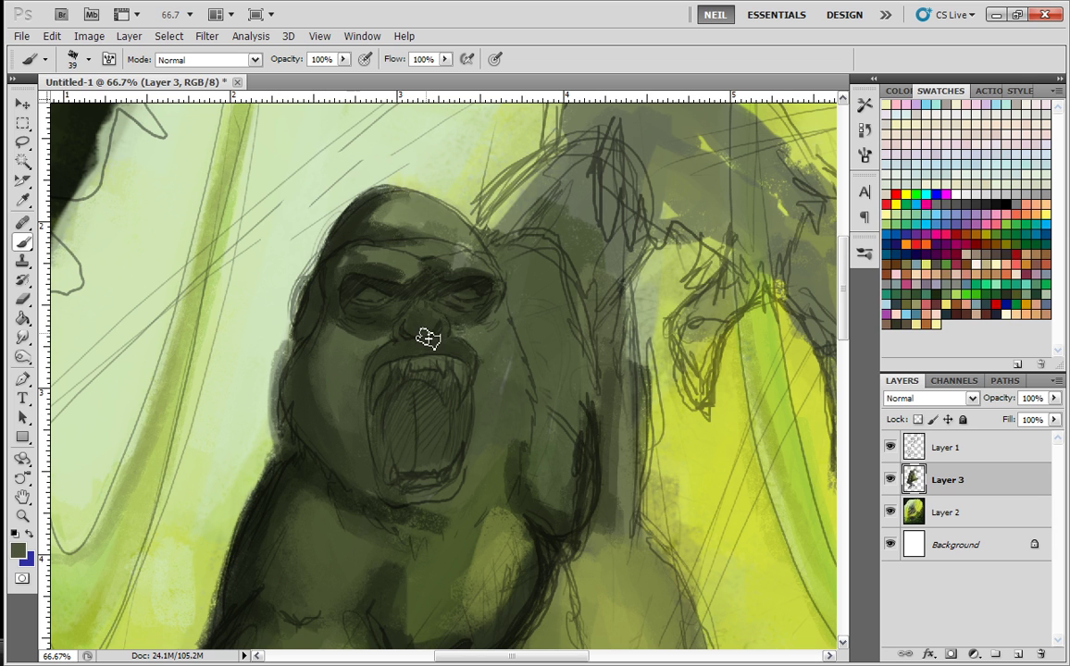
- Model both cheeks and the jaw, and paint a near-black shadow under the chin across the upper chest
left_click_drag(304, 341, 310, 428)
mouse_move(294, 348)
left_mouse_down()
mouse_move(298, 418)
mouse_move(370, 436)
left_mouse_up()
left_click_drag(470, 338, 482, 428)
left_click_drag(502, 313, 520, 442)
mouse_move(480, 383)
left_mouse_down()
mouse_move(475, 464)
mouse_move(481, 471)
mouse_move(504, 450)
mouse_move(436, 529)
mouse_move(382, 541)
mouse_move(385, 577)
mouse_move(342, 494)
mouse_move(304, 526)
mouse_move(301, 456)
mouse_move(357, 539)
mouse_move(301, 510)
left_mouse_up()
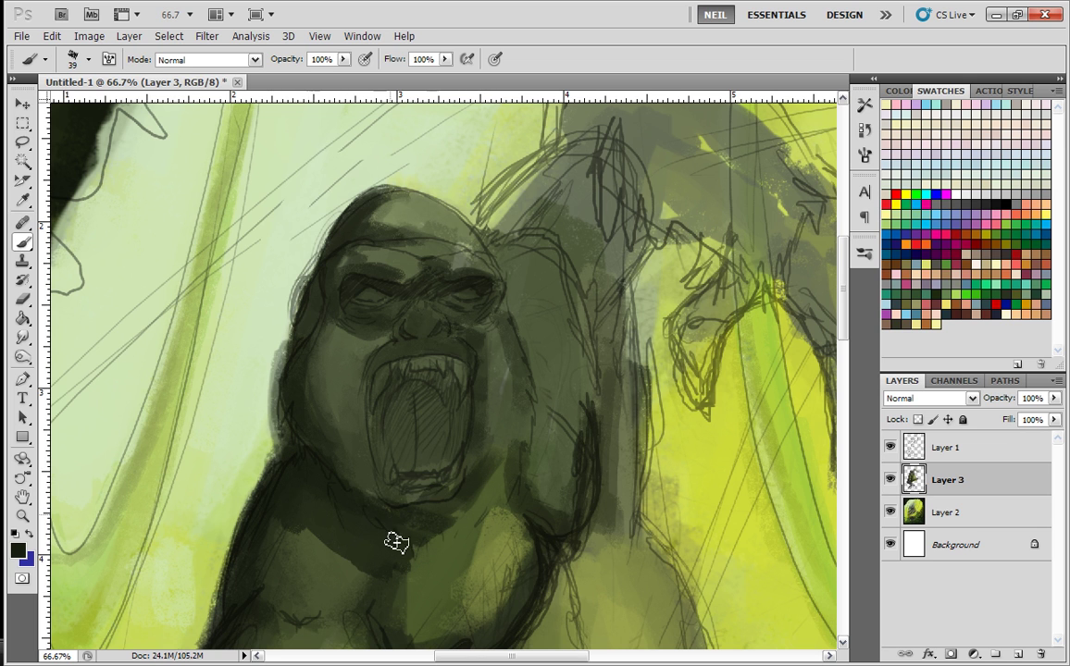
left_click_drag(463, 498, 397, 568)
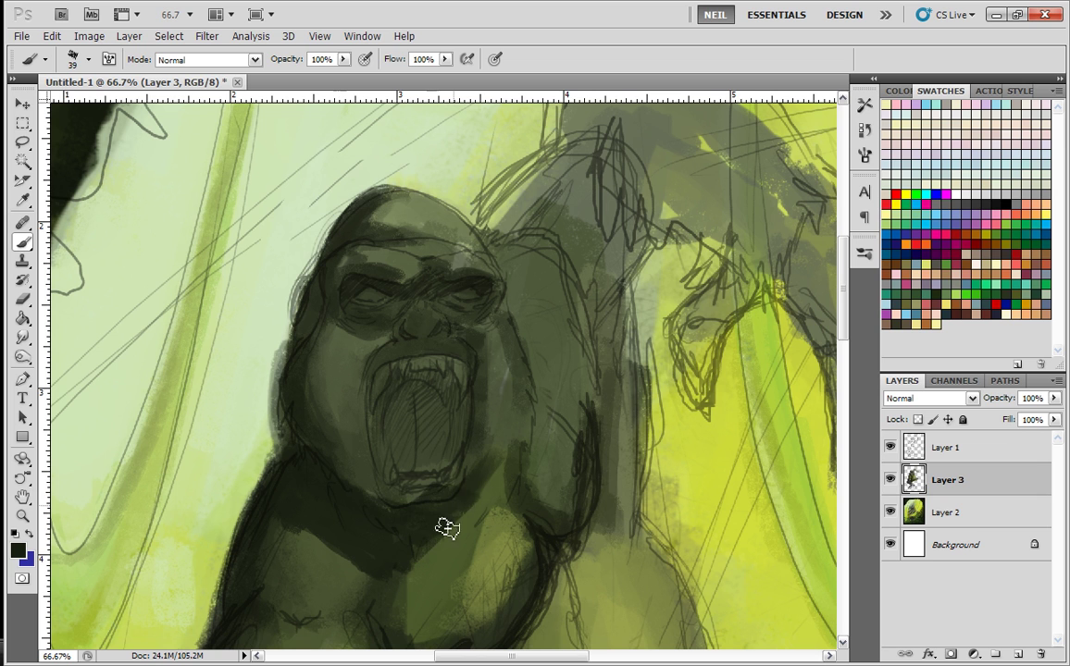
- Paint sampled olive and dark green along the side of the neck and darken the lower shoulder edge
left_click(499, 447, "alt")
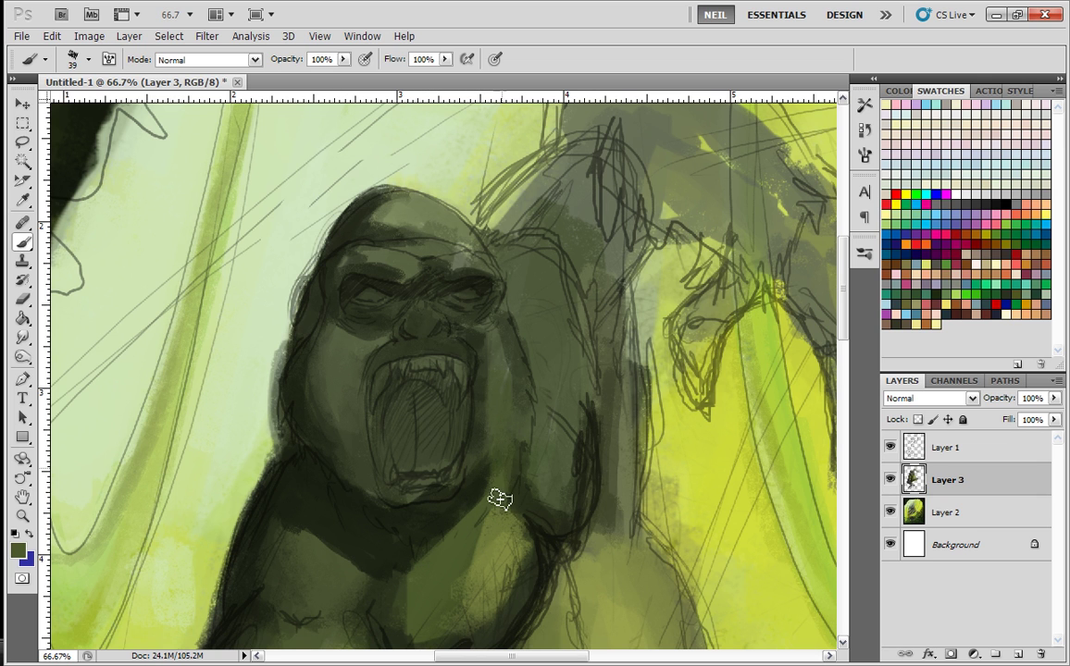
left_click(526, 479, "alt")
left_click_drag(518, 389, 516, 466)
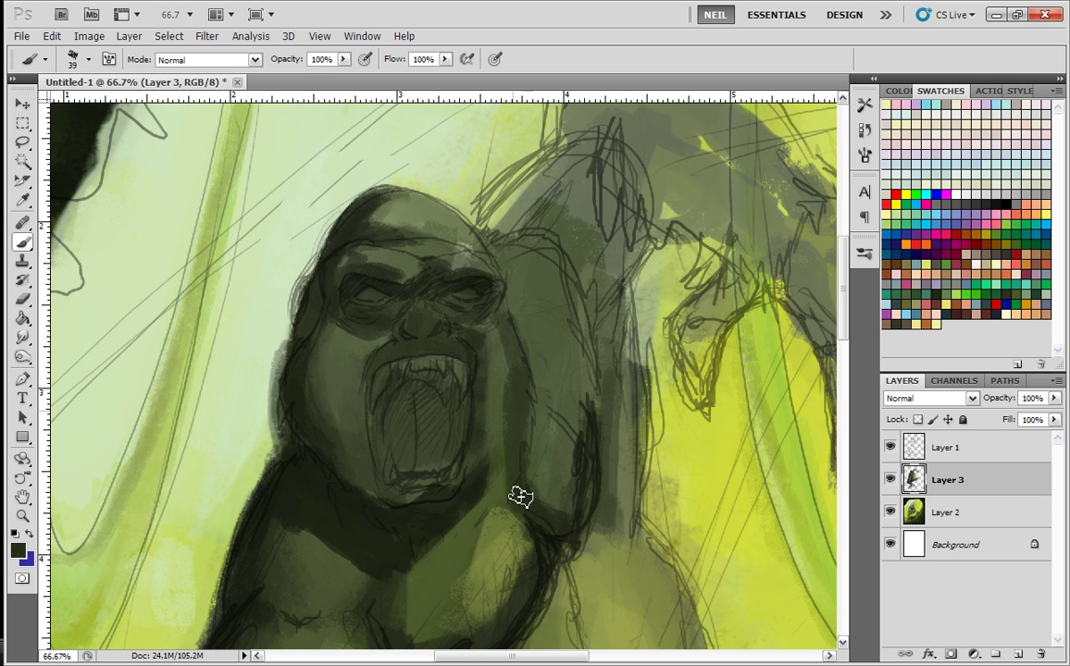
right_click(588, 500)
left_click(559, 488)
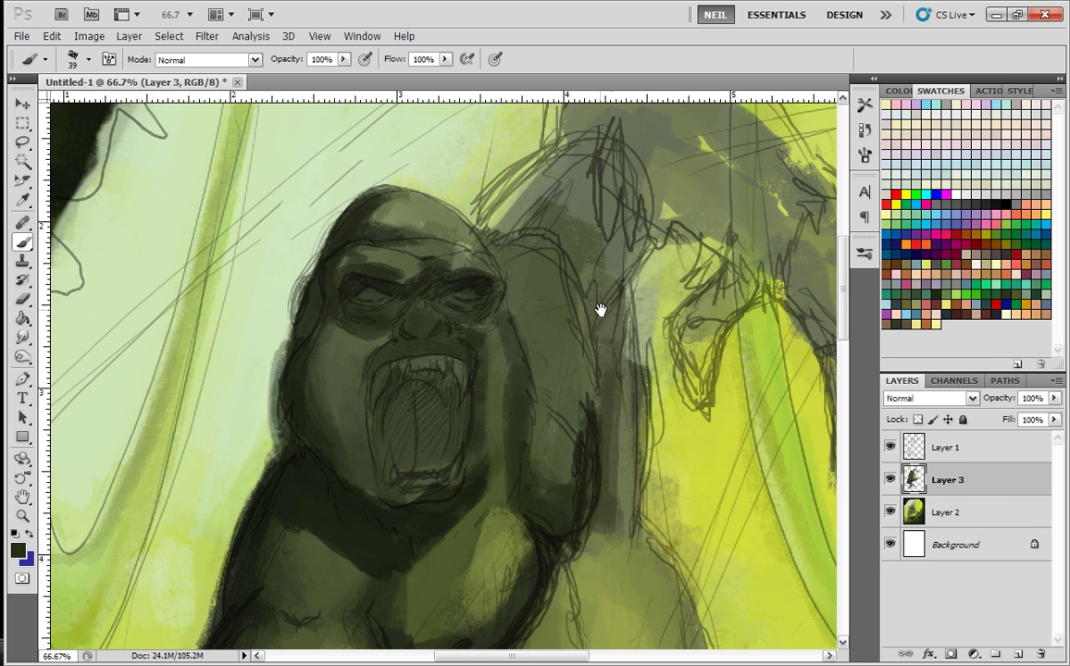
- Block in the raised upper arm behind the head with near-black edges and a sampled olive centre
left_click_drag(606, 270, 555, 383)
mouse_move(431, 337)
left_mouse_down()
mouse_move(499, 280)
mouse_move(450, 328)
mouse_move(446, 306)
mouse_move(438, 364)
mouse_move(459, 300)
mouse_move(439, 358)
mouse_move(478, 314)
mouse_move(474, 346)
mouse_move(497, 353)
mouse_move(498, 308)
mouse_move(447, 329)
mouse_move(491, 280)
mouse_move(472, 304)
mouse_move(514, 295)
mouse_move(480, 336)
mouse_move(530, 386)
mouse_move(569, 361)
mouse_move(579, 342)
mouse_move(555, 274)
mouse_move(565, 266)
mouse_move(567, 351)
mouse_move(592, 338)
mouse_move(540, 413)
left_mouse_up()
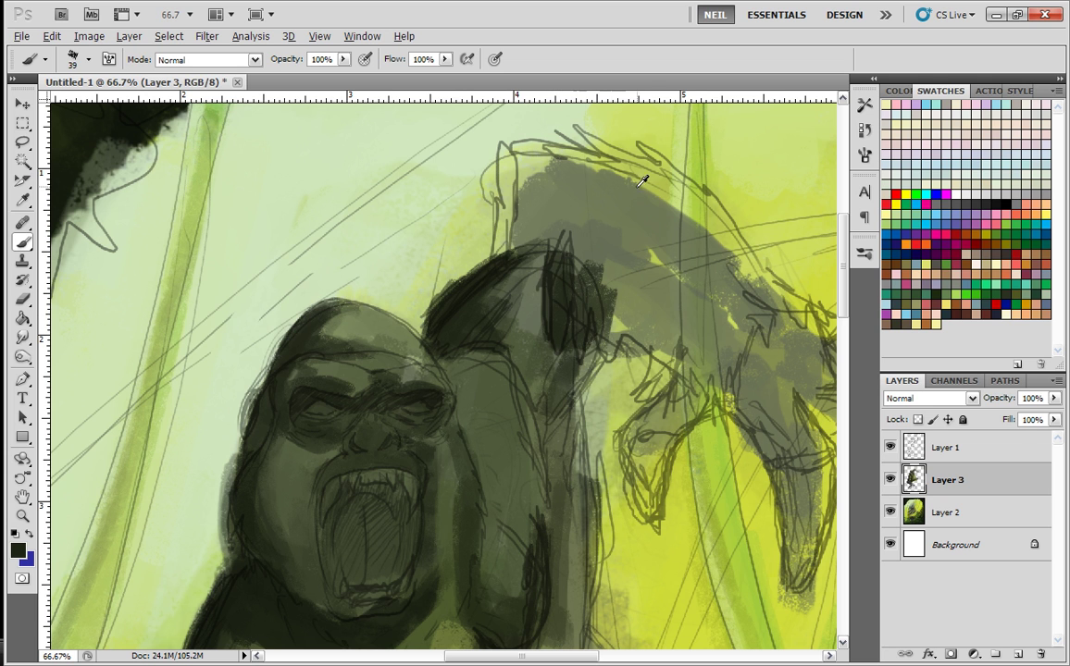
mouse_move(513, 314)
left_mouse_down()
mouse_move(518, 280)
mouse_move(539, 296)
mouse_move(527, 283)
mouse_move(499, 344)
mouse_move(517, 277)
left_mouse_up()
left_click(475, 319, "alt")
left_click_drag(543, 405, 481, 246)
mouse_move(418, 228)
left_mouse_down()
mouse_move(408, 280)
mouse_move(420, 283)
left_mouse_up()
mouse_move(398, 214)
left_mouse_down()
mouse_move(440, 267)
mouse_move(429, 339)
left_mouse_up()
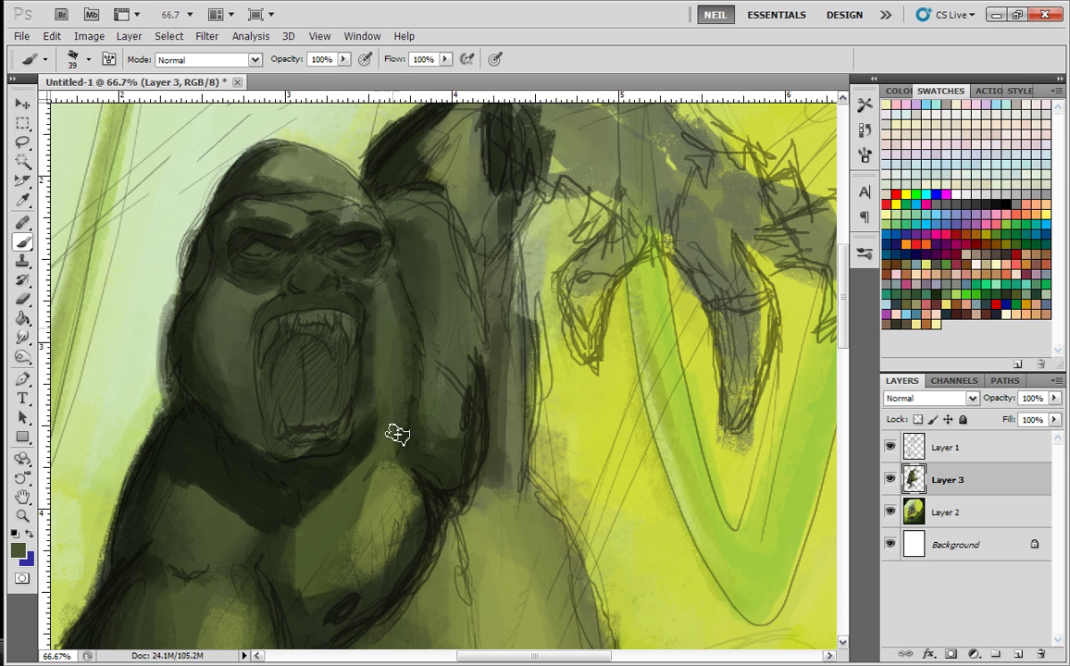
- Shade the neck and the shoulder of the raised arm with sampled olive and dark green strokes
mouse_move(375, 309)
left_mouse_down()
mouse_move(365, 409)
mouse_move(423, 461)
mouse_move(411, 458)
left_mouse_up()
left_click(467, 360, "alt")
left_click_drag(459, 250, 465, 400)
mouse_move(477, 172)
left_mouse_down()
mouse_move(473, 287)
mouse_move(455, 295)
left_mouse_up()
left_click(412, 305, "alt")
mouse_move(405, 267)
left_mouse_down()
mouse_move(401, 301)
mouse_move(428, 250)
left_mouse_up()
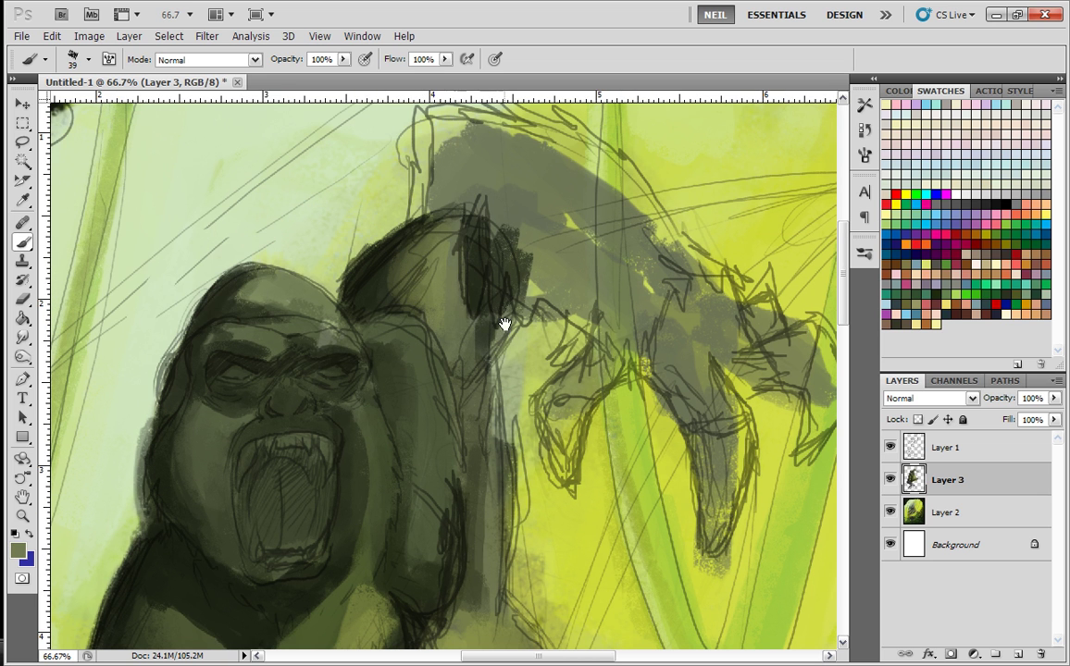
- Paint the strip of torso behind the raised arm with sampled grey-green, olive and dark green strokes
left_click_drag(506, 286, 465, 222)
mouse_move(427, 304)
left_mouse_down()
mouse_move(444, 279)
mouse_move(419, 308)
mouse_move(414, 273)
mouse_move(433, 298)
left_mouse_up()
left_click(415, 270, "alt")
left_click(442, 252, "alt")
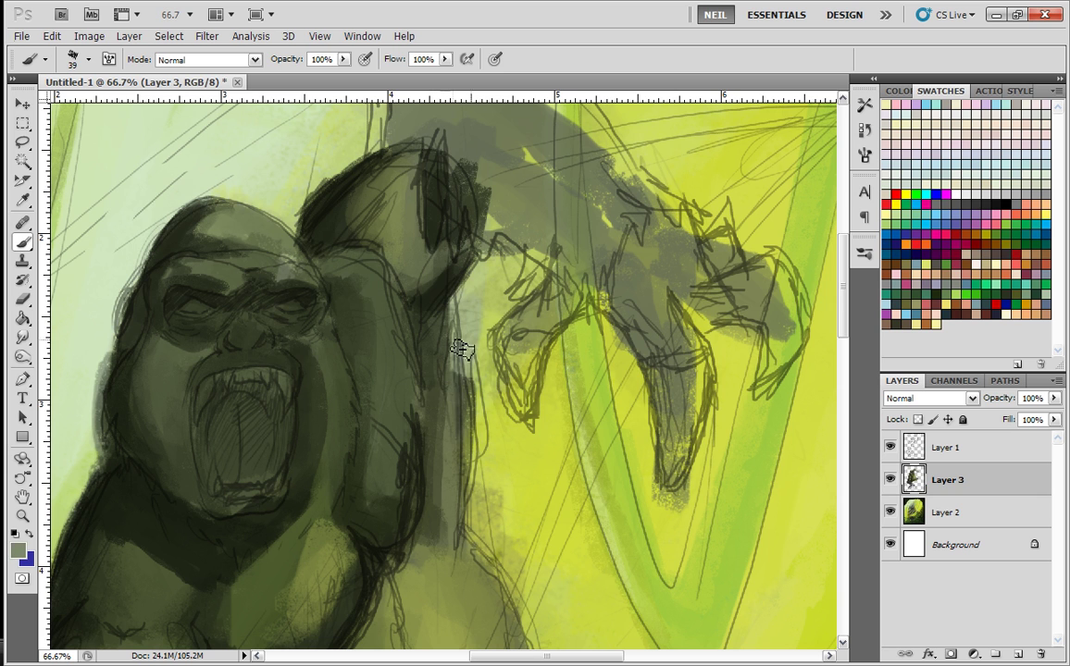
left_click_drag(449, 301, 453, 520)
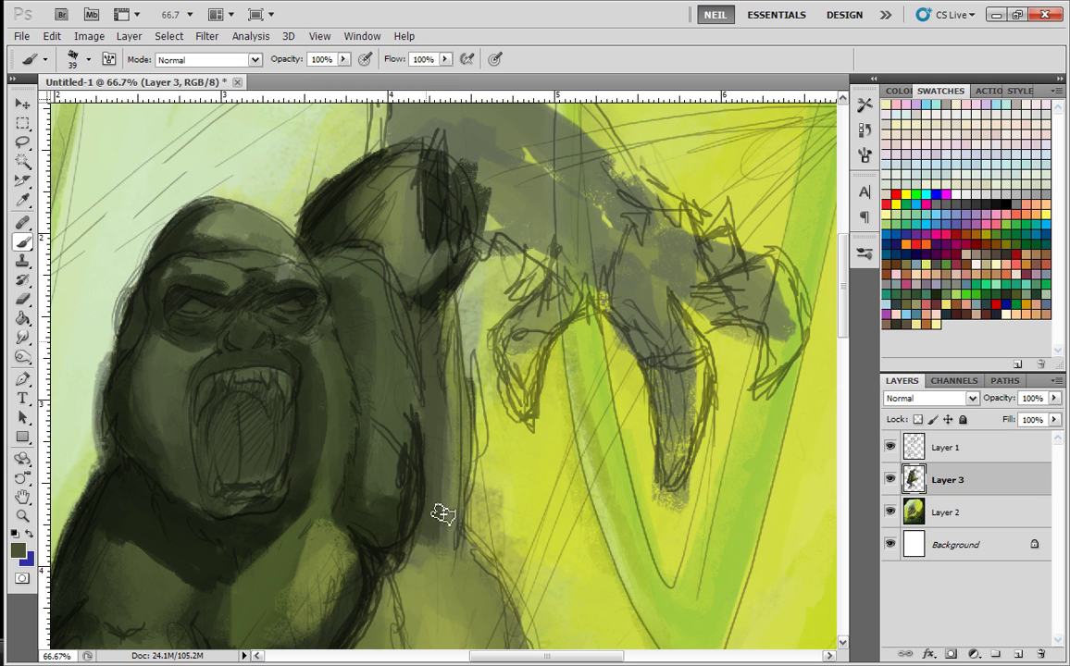
left_click_drag(449, 410, 452, 520)
left_click(464, 396, "alt")
left_click_drag(443, 298, 454, 508)
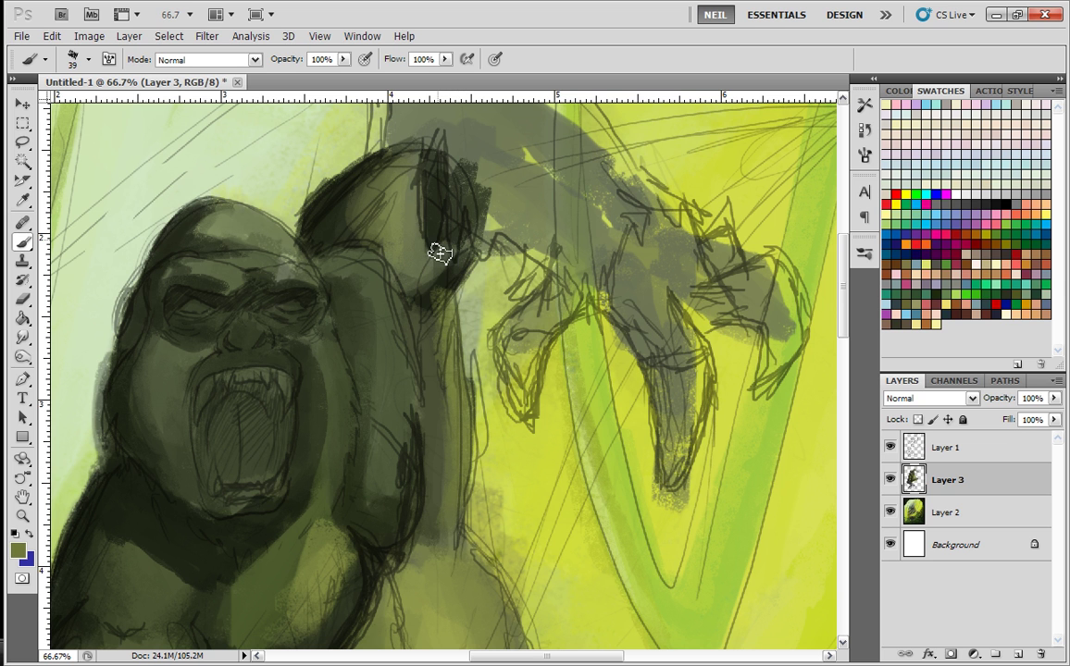
left_click_drag(429, 297, 433, 476)
- Darken the inner bend of the raised arm and fill in its elbow with sampled near-black and dark olive
key("ctrl+minus")
key("ctrl+minus")
key("ctrl+minus")
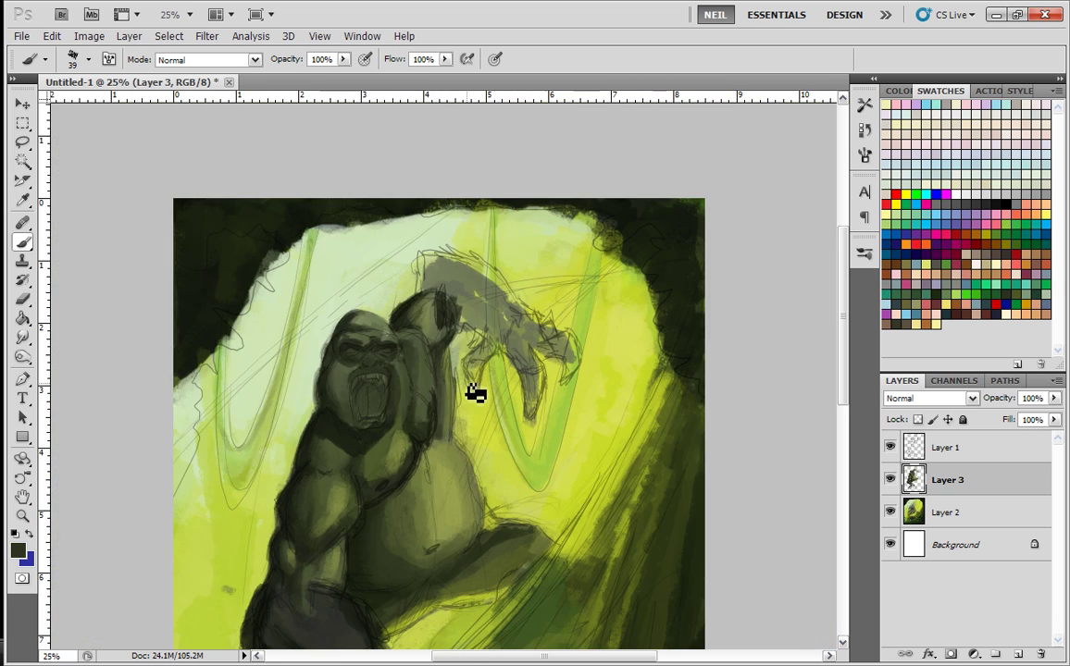
key("ctrl+minus")
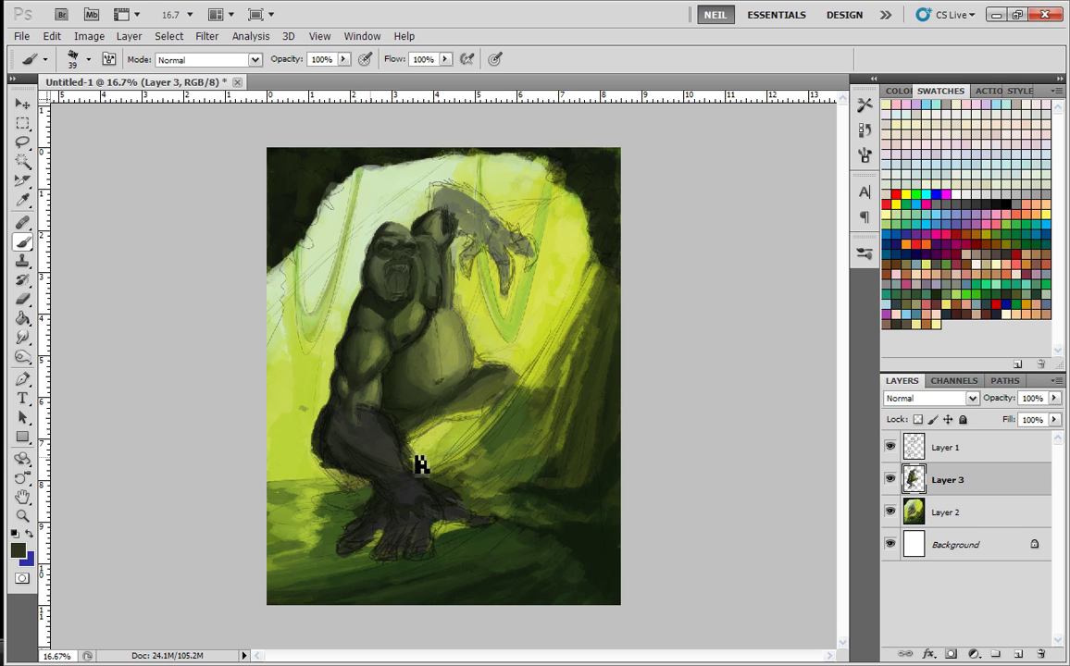
key("ctrl+plus")
key("ctrl+plus")
key("ctrl+plus")
left_click_drag(565, 211, 477, 567)
left_click(371, 271, "alt")
mouse_move(370, 264)
left_mouse_down()
mouse_move(384, 304)
mouse_move(388, 277)
mouse_move(406, 314)
mouse_move(414, 297)
mouse_move(435, 307)
mouse_move(406, 311)
mouse_move(404, 323)
mouse_move(396, 269)
left_mouse_up()
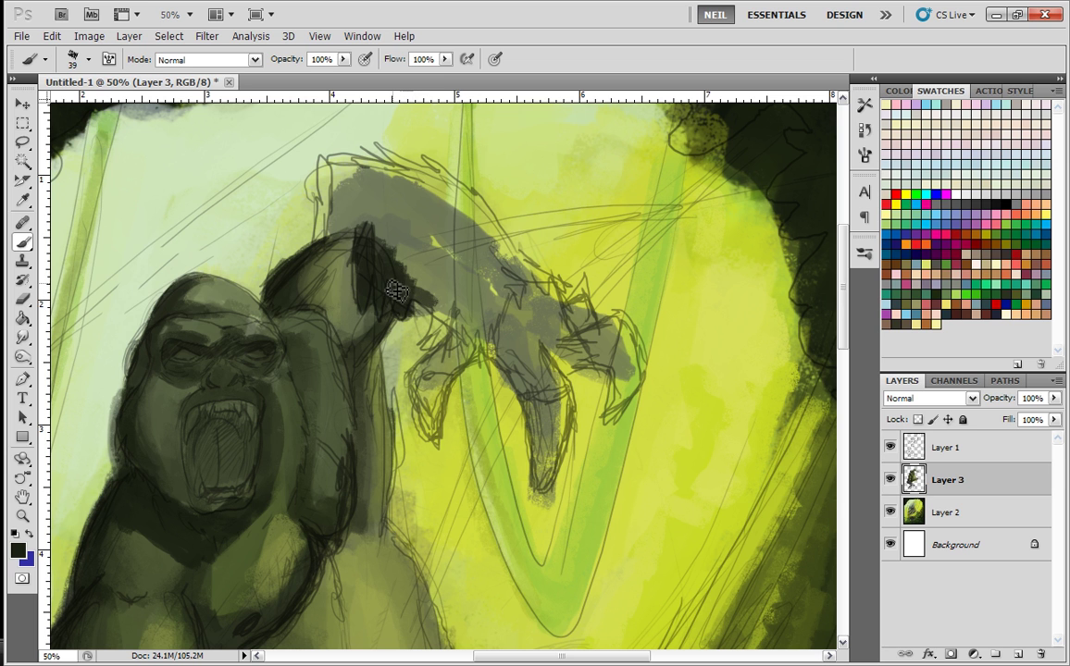
mouse_move(355, 239)
left_mouse_down()
mouse_move(314, 185)
mouse_move(324, 226)
left_mouse_up()
left_click(343, 220, "alt")
mouse_move(339, 183)
left_mouse_down()
mouse_move(355, 205)
mouse_move(352, 225)
mouse_move(361, 221)
mouse_move(410, 284)
mouse_move(389, 237)
left_mouse_up()
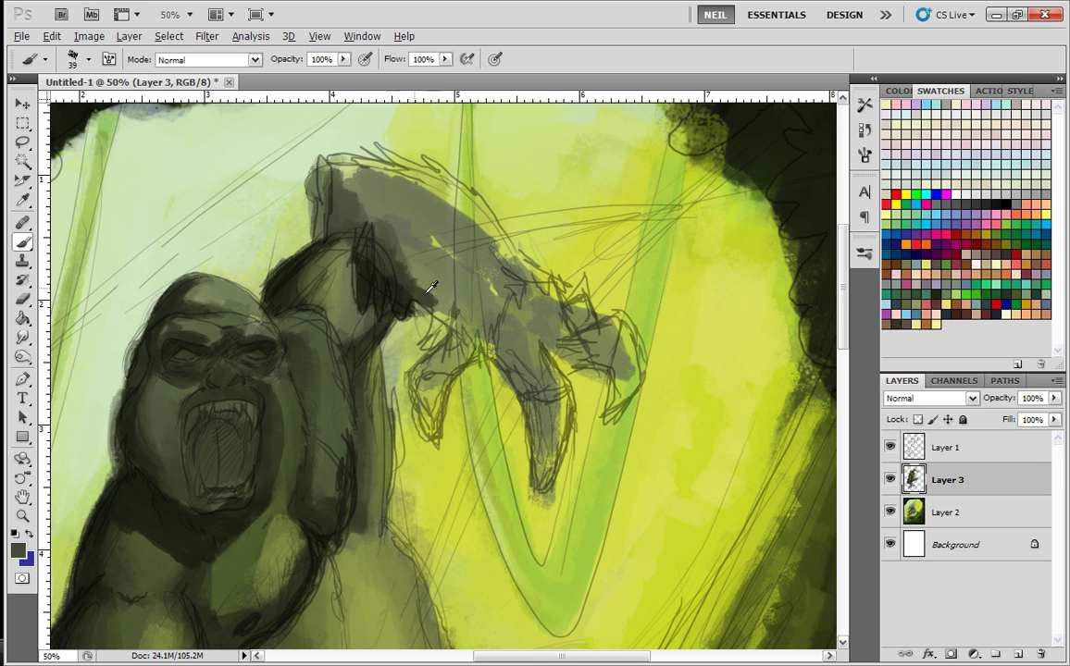
- Cover the underside of the raised forearm and the wrist with sampled dark olive shadow
mouse_move(478, 307)
left_mouse_down()
mouse_move(445, 329)
mouse_move(443, 341)
mouse_move(474, 346)
mouse_move(447, 337)
mouse_move(479, 328)
mouse_move(491, 350)
mouse_move(514, 293)
mouse_move(533, 268)
left_mouse_up()
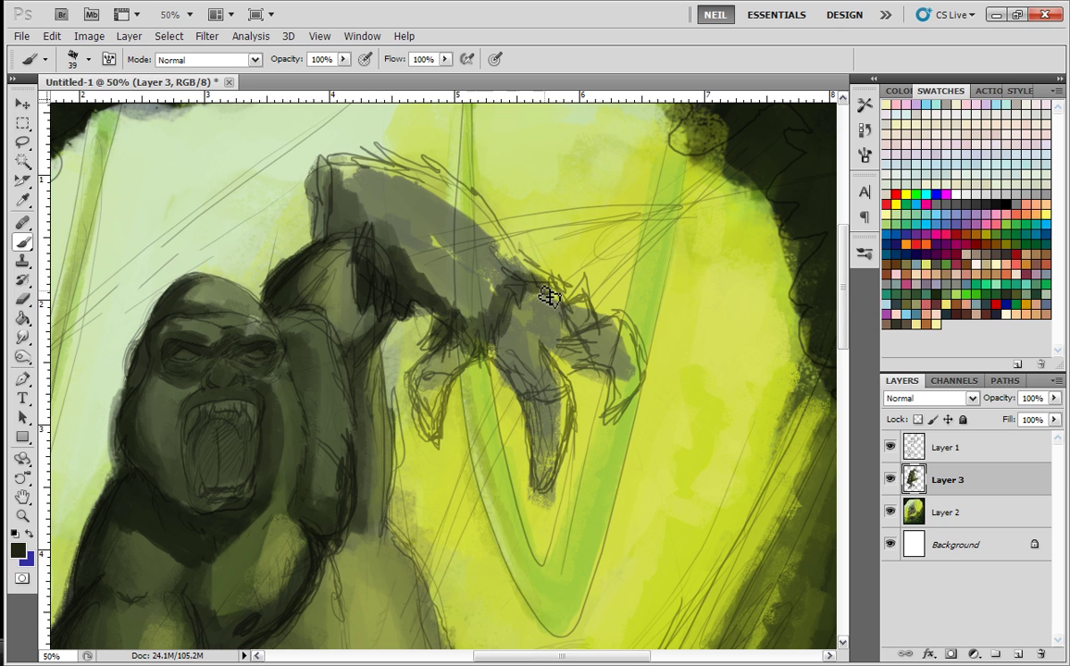
left_click_drag(454, 270, 483, 254)
left_click(390, 283, "alt")
mouse_move(391, 283)
left_mouse_down()
mouse_move(338, 191)
mouse_move(413, 299)
mouse_move(412, 237)
mouse_move(446, 315)
mouse_move(499, 332)
mouse_move(520, 302)
mouse_move(554, 292)
left_mouse_up()
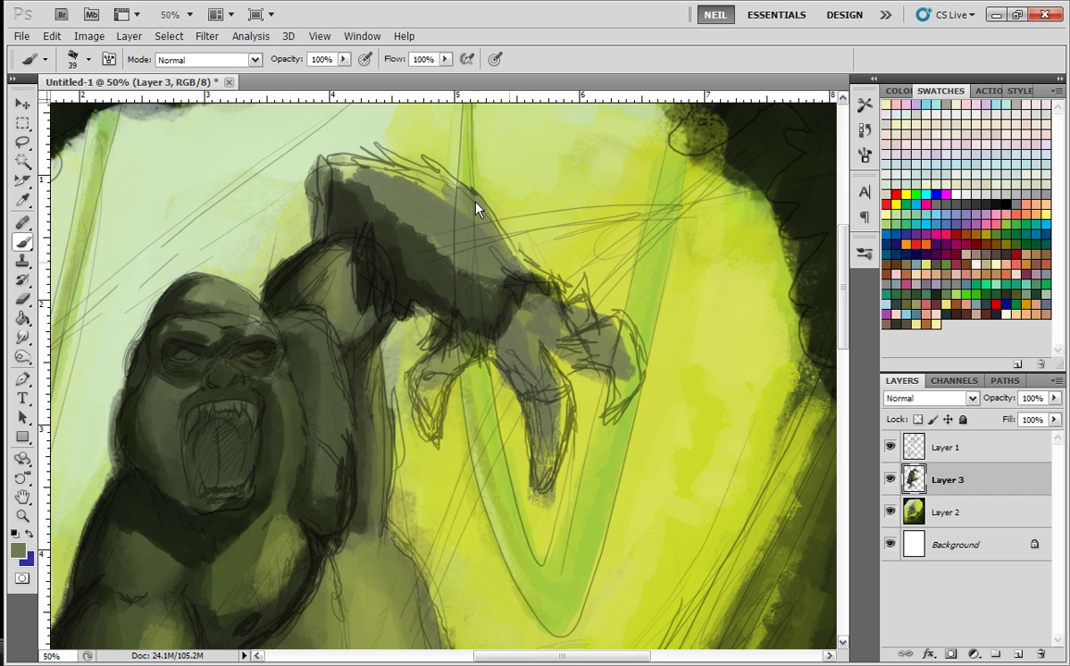
- Paint the top of the raised forearm grey-green out to the sketched fur edge and sample light yellow-green from the background
left_click_drag(438, 182, 344, 168)
mouse_move(431, 185)
left_mouse_down()
mouse_move(482, 279)
mouse_move(509, 262)
mouse_move(439, 242)
mouse_move(498, 291)
left_mouse_up()
left_click(444, 243, "alt")
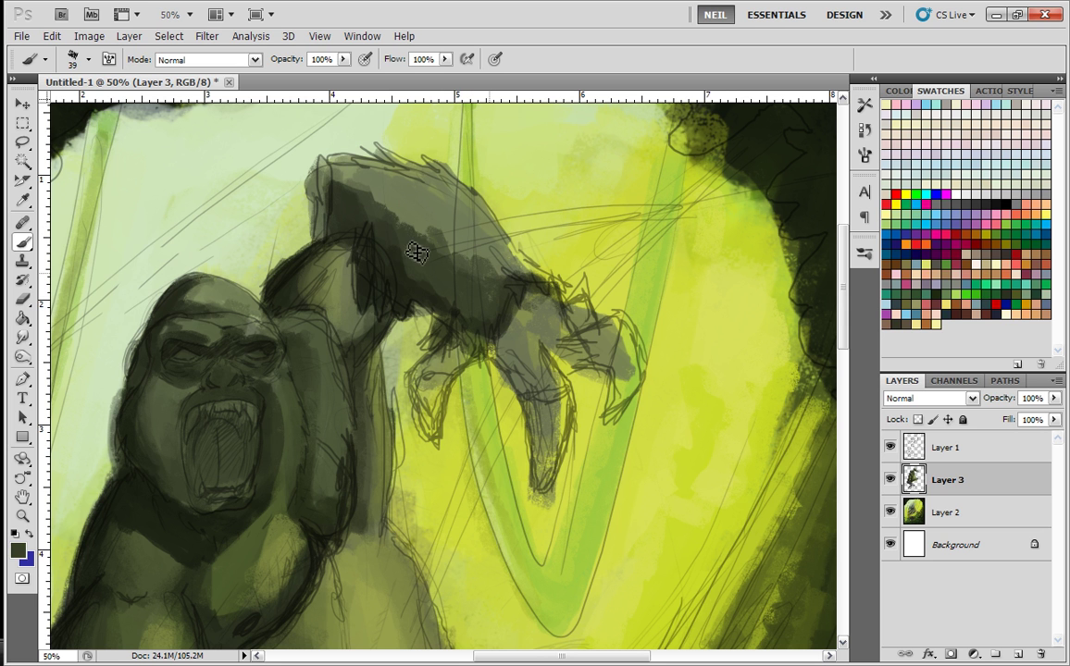
left_click(523, 174, "alt")
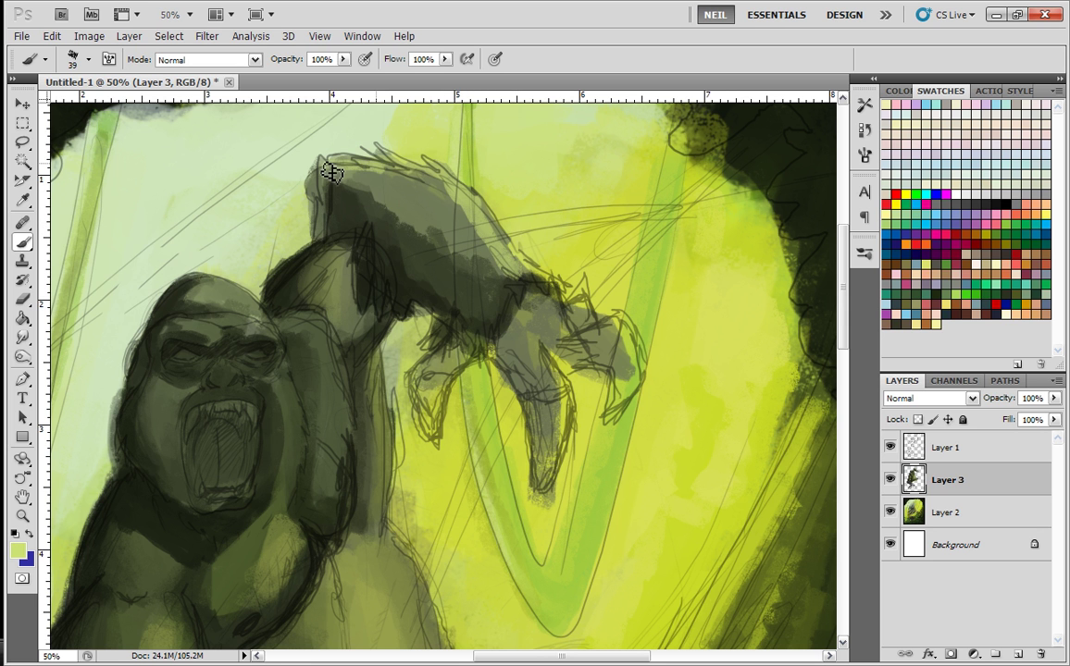
key("ctrl+minus")
key("ctrl+plus")
key("ctrl+plus")
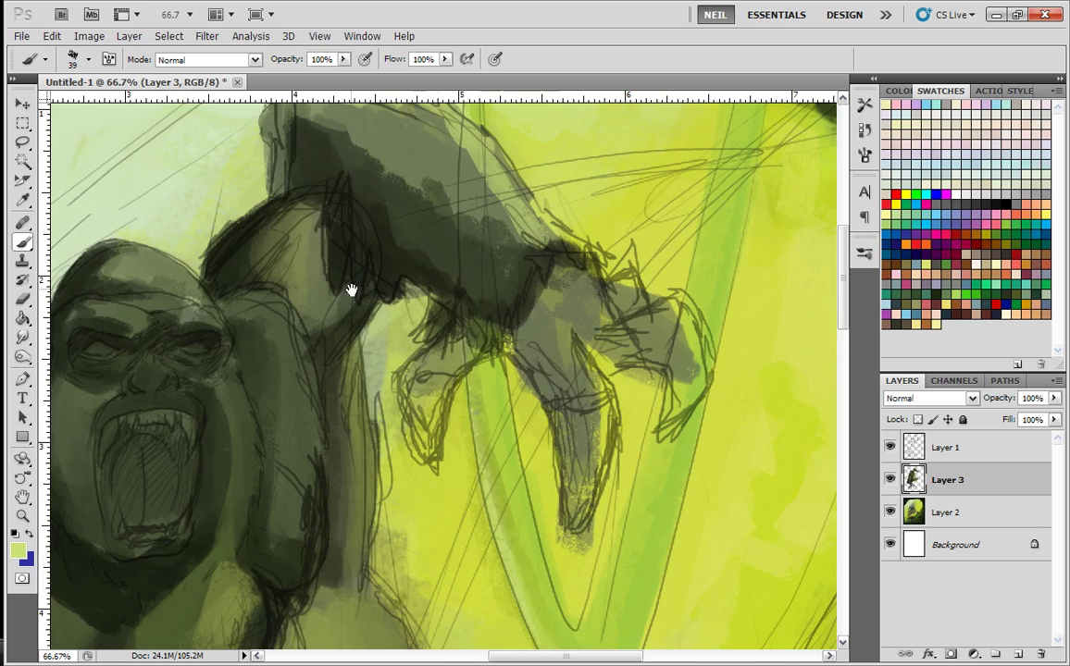
- Add rough light yellow-green rim strokes along the outer edge of the planted arm, from upper arm to forearm
left_click_drag(474, 289, 677, 360)
left_click_drag(485, 161, 476, 233)
left_click_drag(481, 258, 416, 326)
left_click_drag(408, 377, 459, 257)
mouse_move(342, 180)
left_mouse_down()
mouse_move(296, 232)
mouse_move(263, 378)
left_mouse_up()
mouse_move(297, 459)
left_mouse_down()
mouse_move(314, 447)
mouse_move(334, 239)
left_mouse_up()
left_click_drag(303, 283, 354, 189)
mouse_move(315, 152)
left_mouse_down()
mouse_move(273, 277)
mouse_move(261, 412)
mouse_move(276, 442)
left_mouse_up()
left_click_drag(310, 511, 352, 310)
left_click_drag(293, 248, 285, 344)
left_click_drag(291, 389, 303, 268)
mouse_move(257, 216)
left_mouse_down()
mouse_move(222, 324)
mouse_move(214, 428)
mouse_move(270, 442)
left_mouse_up()
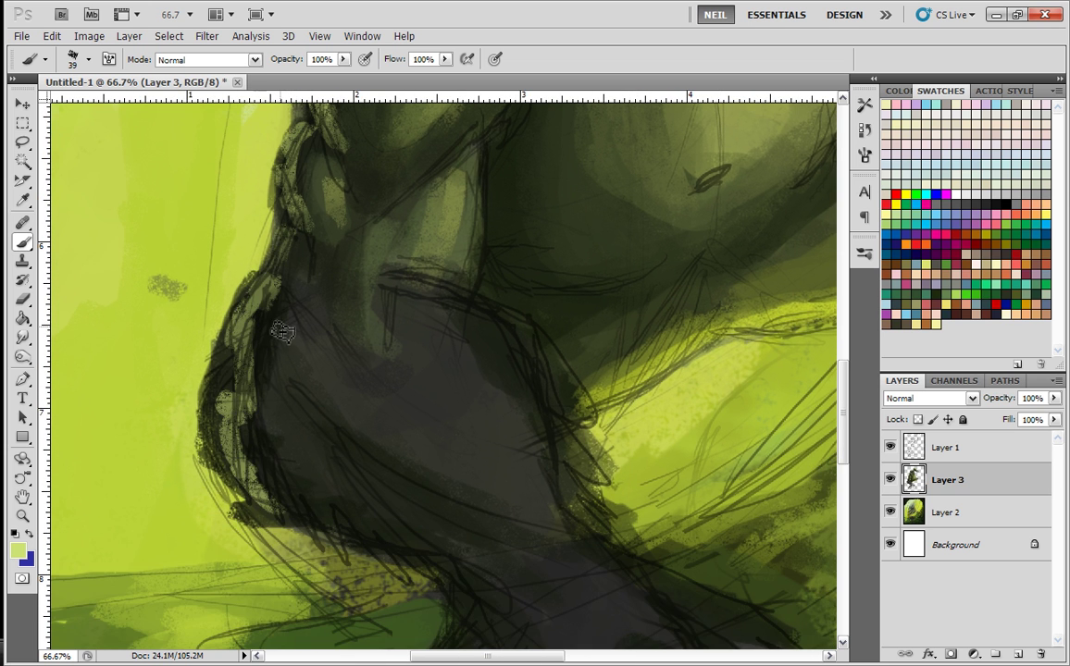
- Extend the light yellow-green rim strokes along the planted forearm's outer edge and down the wrist to the hand
key("ctrl+minus")
key("ctrl+minus")
key("ctrl+minus")
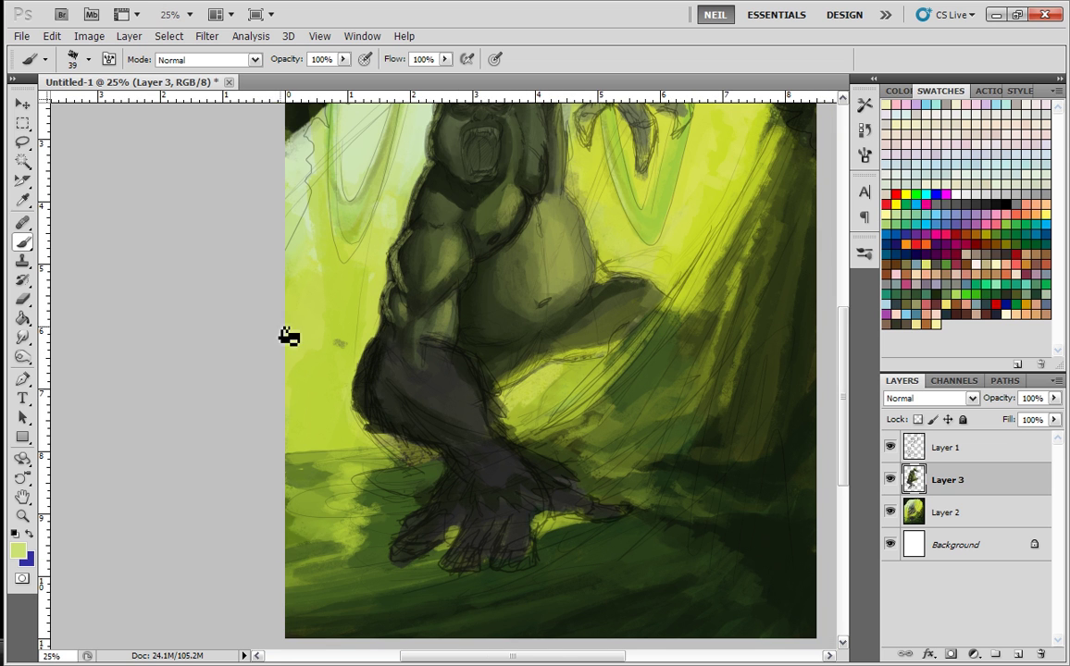
mouse_move(373, 366)
left_mouse_down()
mouse_move(364, 408)
mouse_move(384, 357)
mouse_move(368, 397)
mouse_move(387, 444)
mouse_move(456, 450)
left_mouse_up()
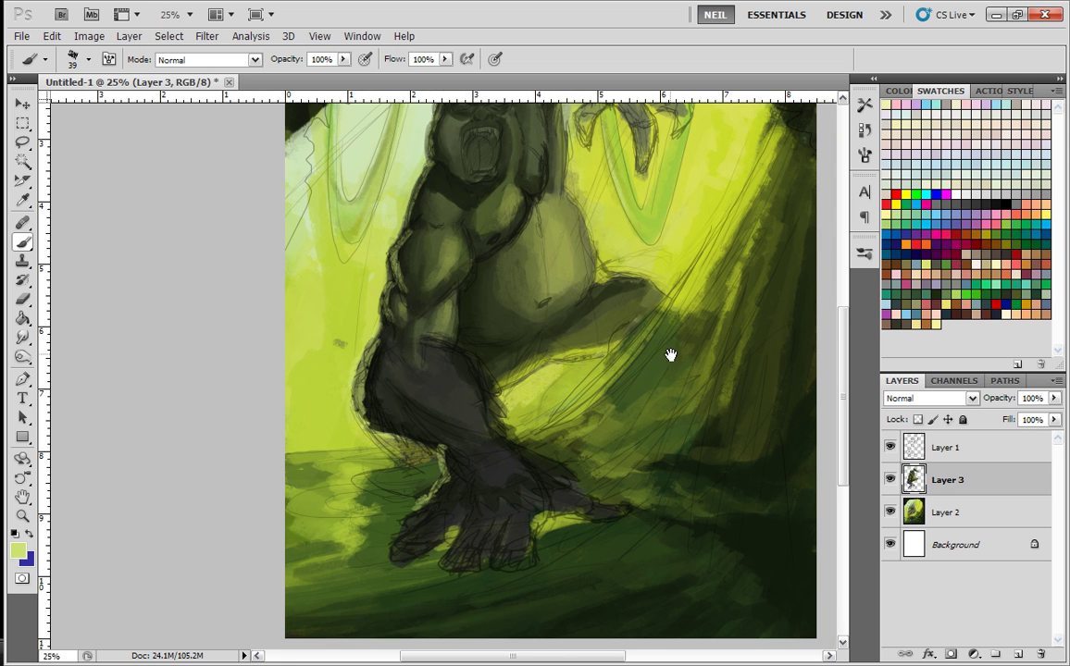
- Examine the whole painting at several magnifications, checking the gorilla's silhouette, raised arm, legs and planted hand against the background
left_click_drag(574, 351, 465, 409)
left_click_drag(501, 328, 432, 444)
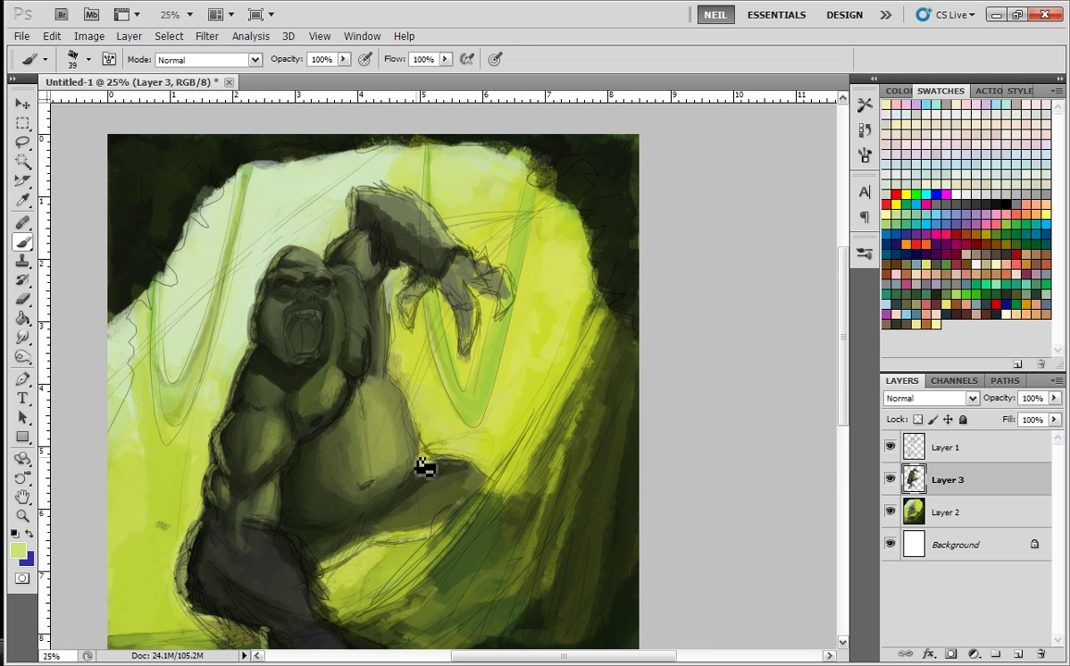
left_click_drag(411, 293, 469, 359)
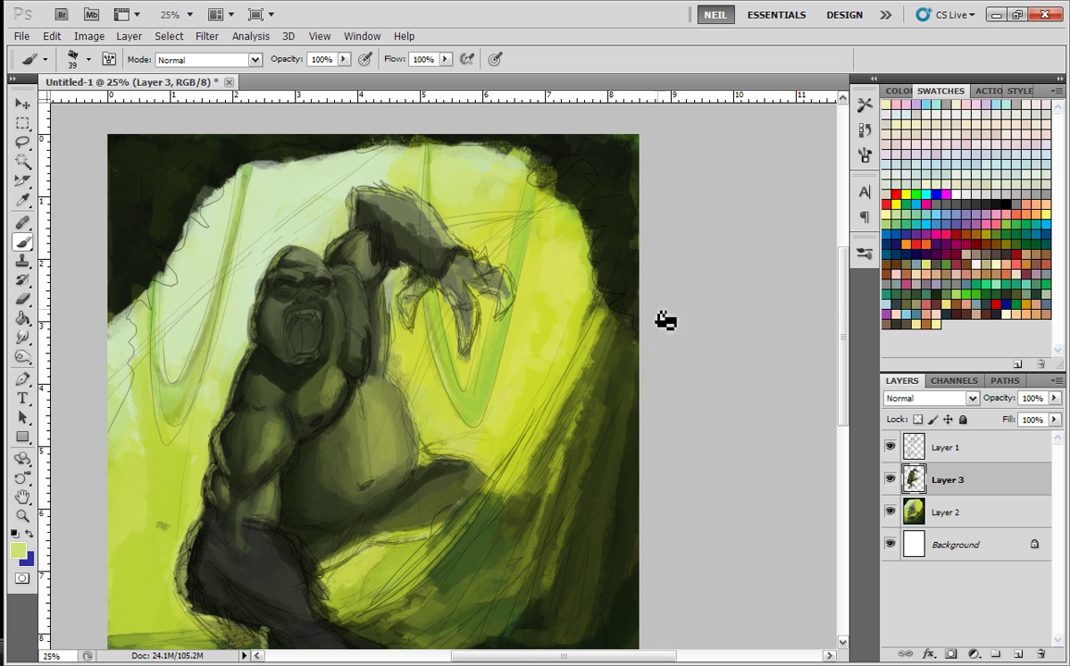
key("ctrl+minus")
key("ctrl+minus")
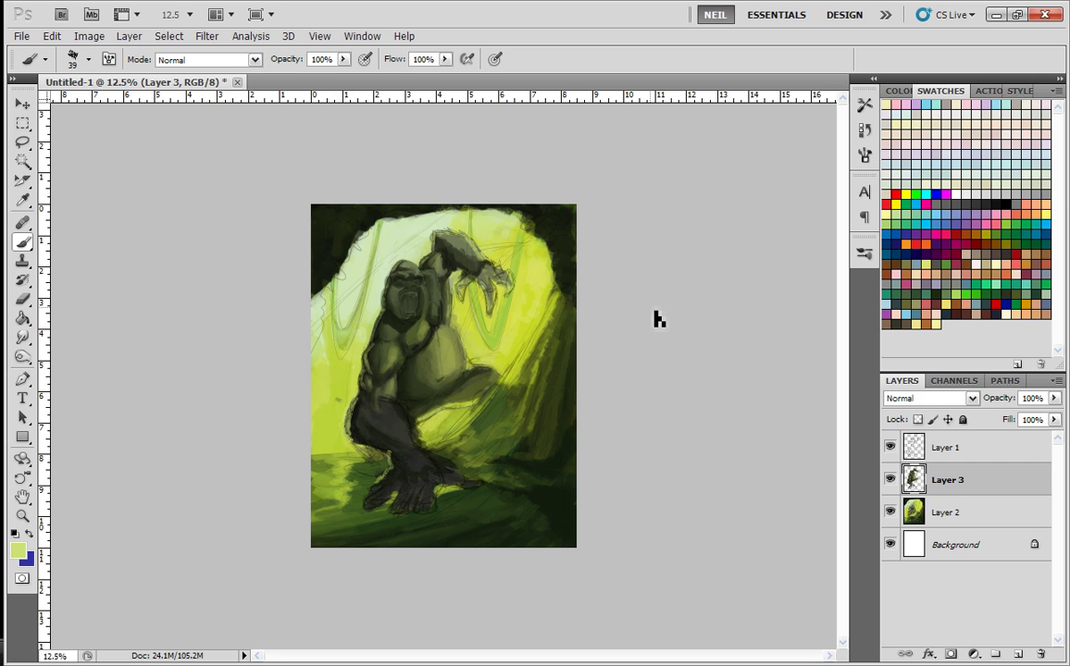
key("ctrl+minus")
key("ctrl+minus")
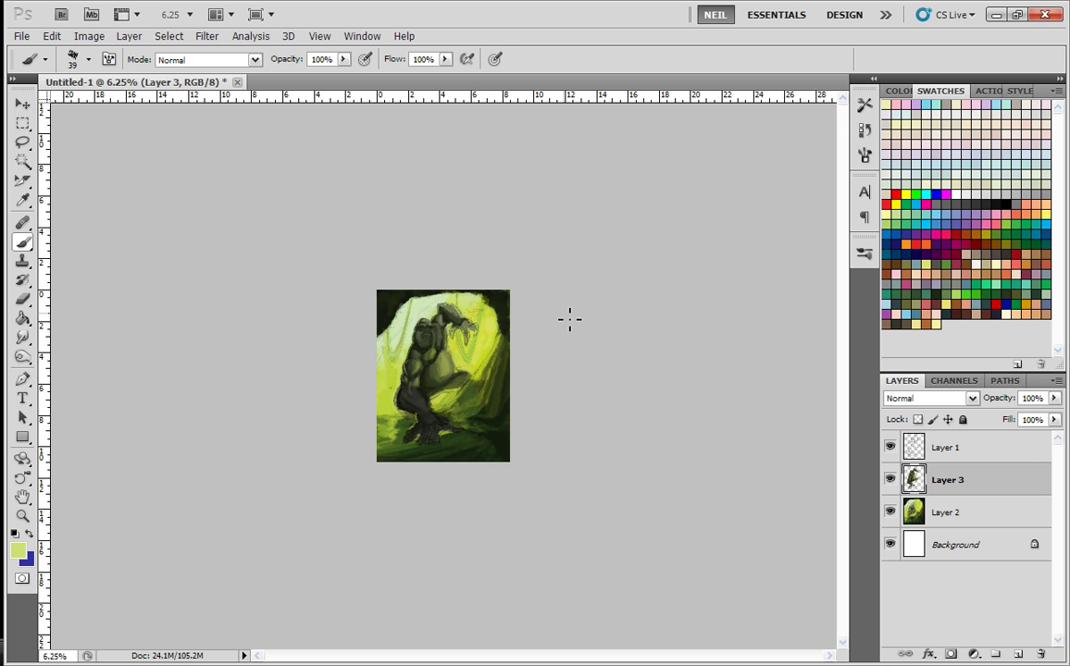
key("ctrl+plus")
key("ctrl+plus")
key("ctrl+plus")
key("ctrl+plus")
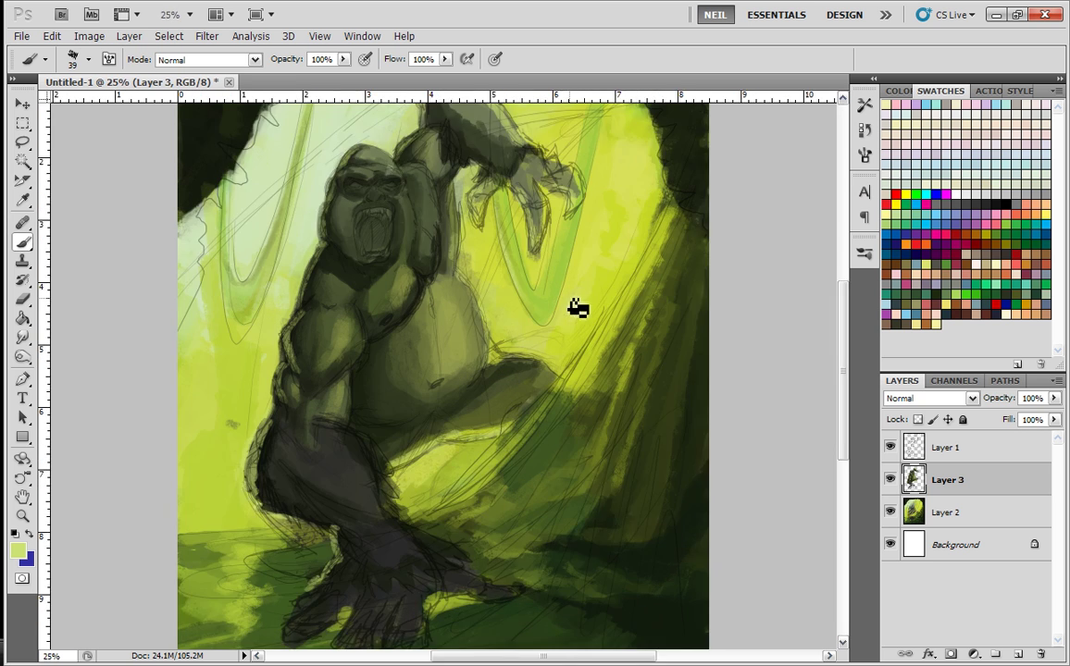
key("ctrl+plus")
left_click_drag(567, 303, 475, 149)
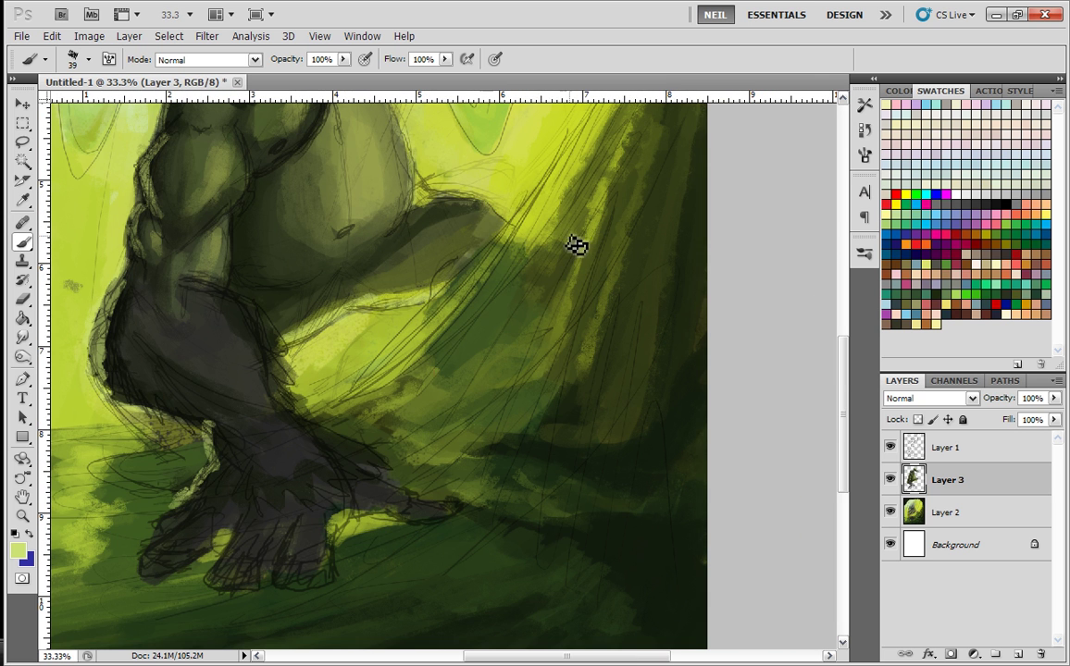
key("ctrl+minus")
key("ctrl+minus")
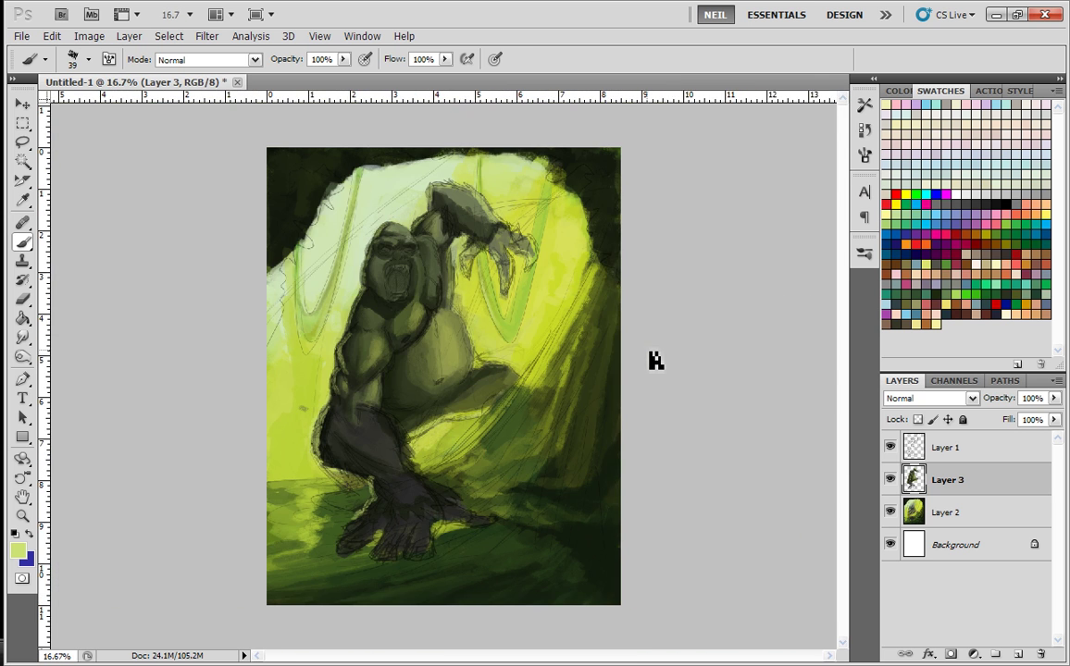
key("ctrl+plus")
key("ctrl+plus")
key("ctrl+plus")
left_click_drag(681, 390, 629, 288)
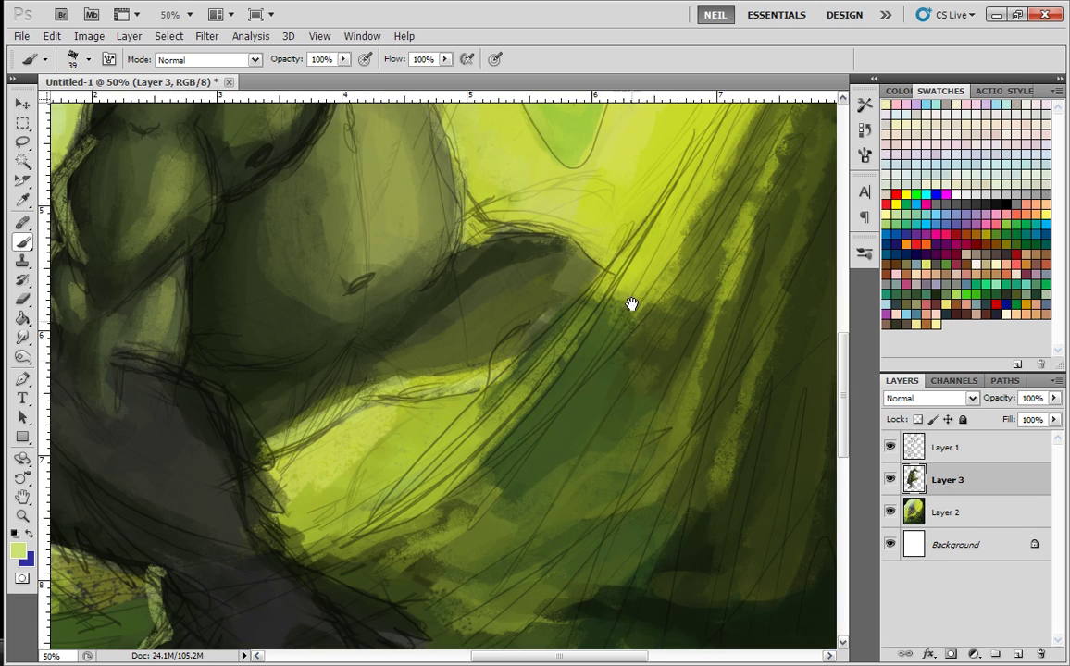
key("ctrl+minus")
left_click_drag(559, 385, 554, 461)
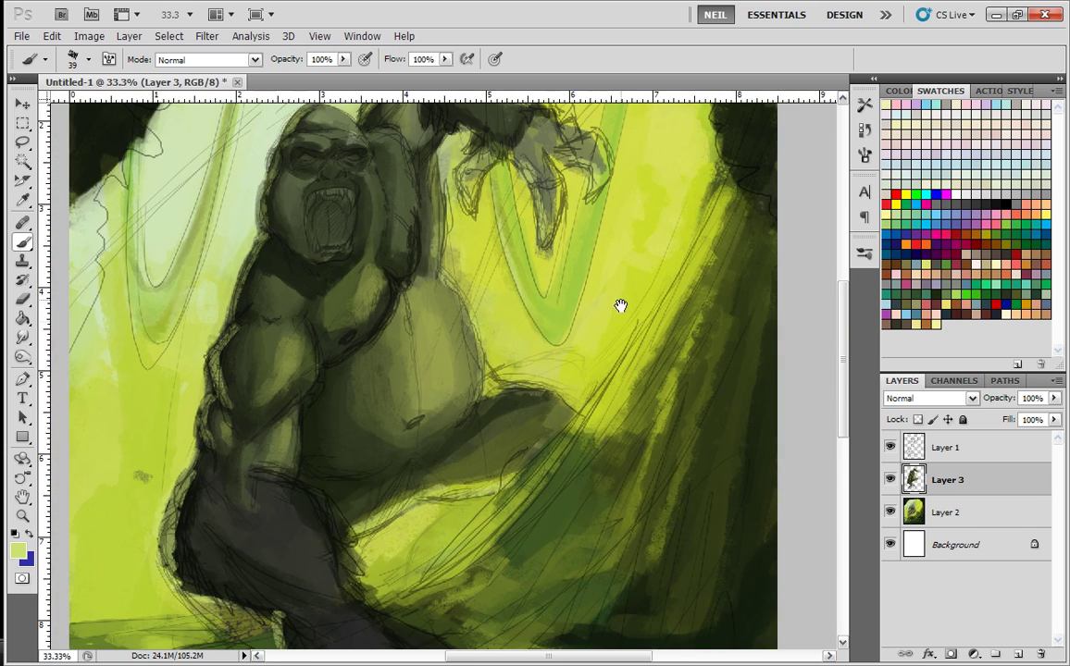
left_click_drag(596, 319, 580, 423)
- Reduce the brush size to 19 and fill the raised hand's finger nearest the face with near-black
key("ctrl+plus")
key("ctrl+plus")
key("ctrl+plus")
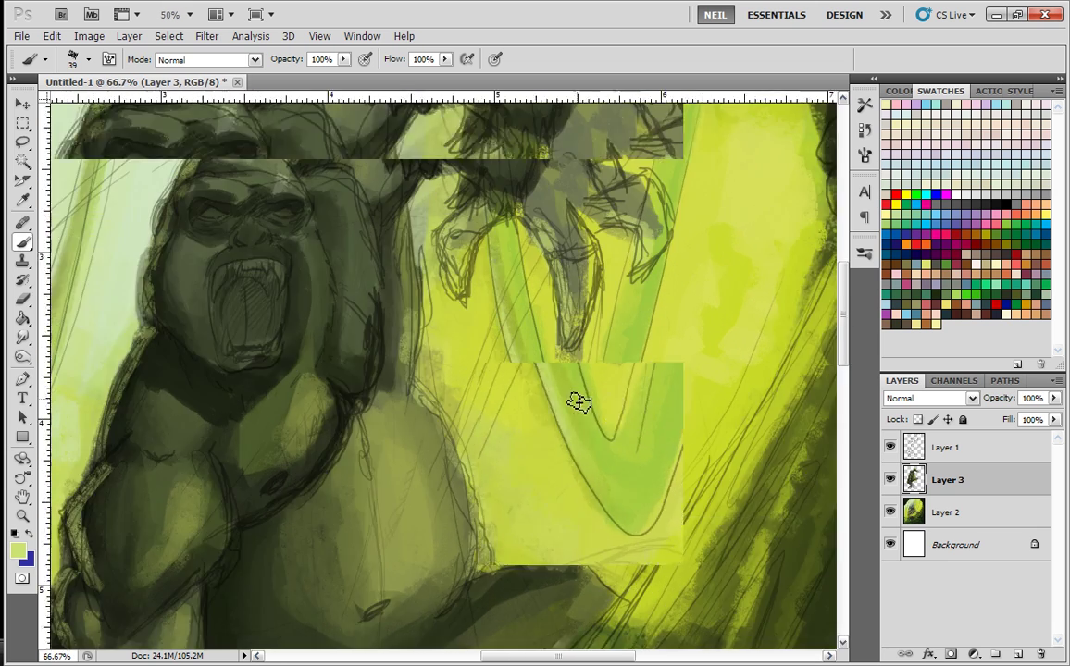
left_click_drag(552, 213, 509, 428)
mouse_move(492, 252)
left_mouse_down()
mouse_move(450, 270)
mouse_move(469, 248)
mouse_move(441, 306)
mouse_move(497, 248)
mouse_move(431, 329)
mouse_move(438, 414)
mouse_move(433, 328)
mouse_move(479, 257)
mouse_move(448, 296)
mouse_move(447, 391)
mouse_move(526, 255)
mouse_move(435, 304)
mouse_move(444, 332)
left_mouse_up()
right_click(457, 286)
left_click(495, 321)
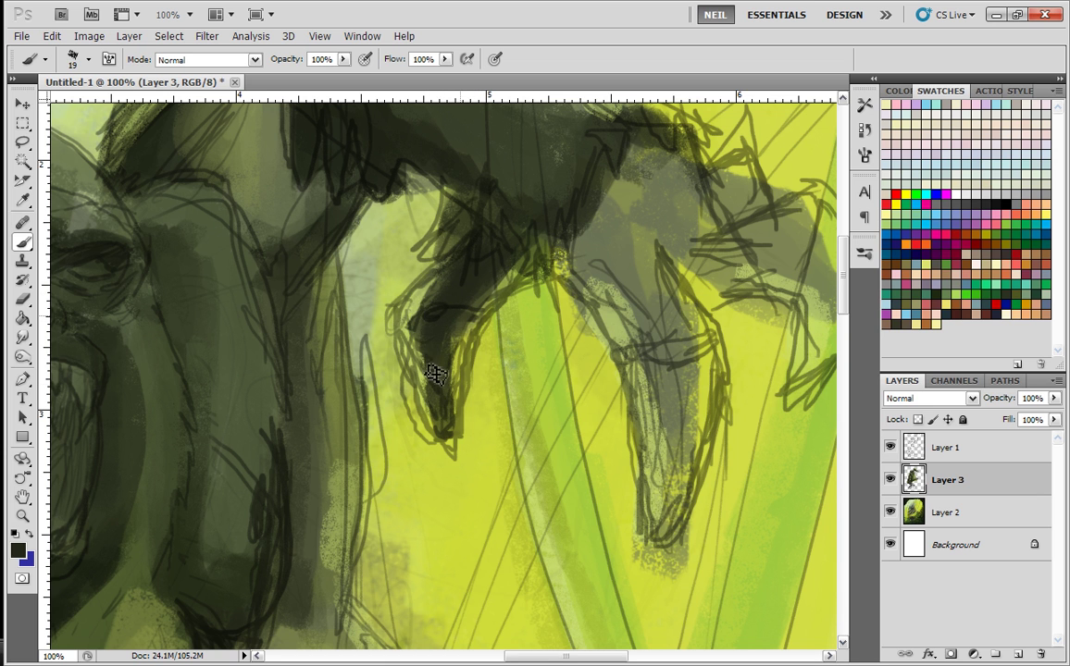
- Paint the back of the raised hand and its remaining curled fingers near-black, following the sketched outlines
left_click_drag(651, 308, 506, 338)
mouse_move(416, 226)
left_mouse_down()
mouse_move(469, 255)
mouse_move(481, 324)
mouse_move(546, 361)
mouse_move(476, 277)
mouse_move(518, 337)
mouse_move(489, 362)
mouse_move(530, 359)
mouse_move(545, 442)
mouse_move(523, 390)
mouse_move(530, 411)
mouse_move(546, 399)
mouse_move(495, 500)
left_mouse_up()
mouse_move(628, 278)
left_mouse_down()
mouse_move(575, 301)
mouse_move(677, 263)
mouse_move(690, 347)
mouse_move(672, 387)
mouse_move(697, 301)
mouse_move(653, 424)
mouse_move(673, 397)
mouse_move(687, 337)
mouse_move(632, 302)
mouse_move(590, 328)
mouse_move(641, 309)
mouse_move(578, 319)
mouse_move(682, 268)
mouse_move(668, 278)
mouse_move(676, 388)
left_mouse_up()
mouse_move(600, 316)
left_mouse_down()
mouse_move(580, 219)
mouse_move(594, 239)
mouse_move(568, 219)
mouse_move(602, 211)
mouse_move(559, 232)
mouse_move(518, 222)
mouse_move(499, 264)
mouse_move(490, 174)
mouse_move(530, 179)
mouse_move(490, 199)
left_mouse_up()
left_click_drag(506, 272, 545, 413)
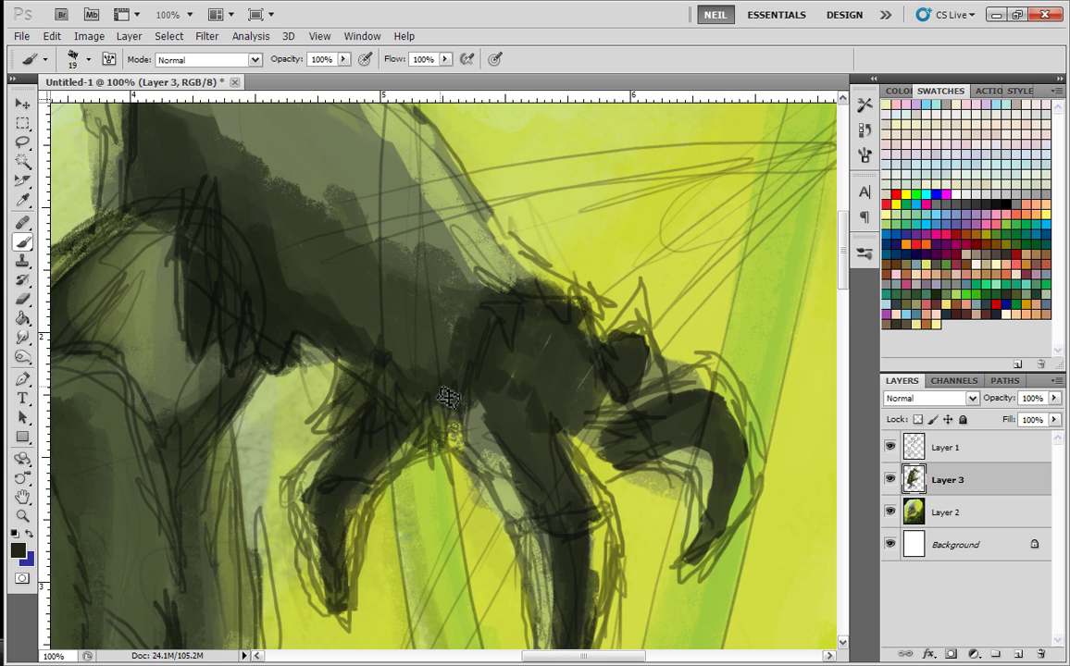
- Sample olive green from the planted arm's rim area and add thin rim strokes along the planted hand's fingers
key("ctrl+minus")
key("ctrl+minus")
key("ctrl+minus")
key("ctrl+minus")
key("ctrl+minus")
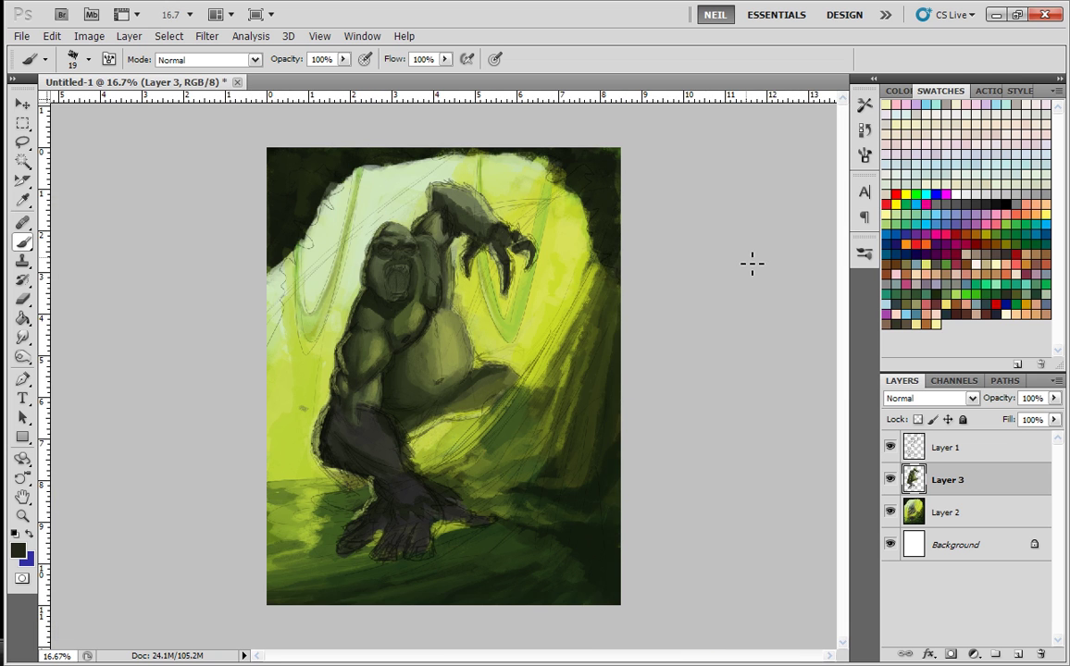
key("ctrl+plus")
key("ctrl+plus")
left_click_drag(485, 547, 556, 425)
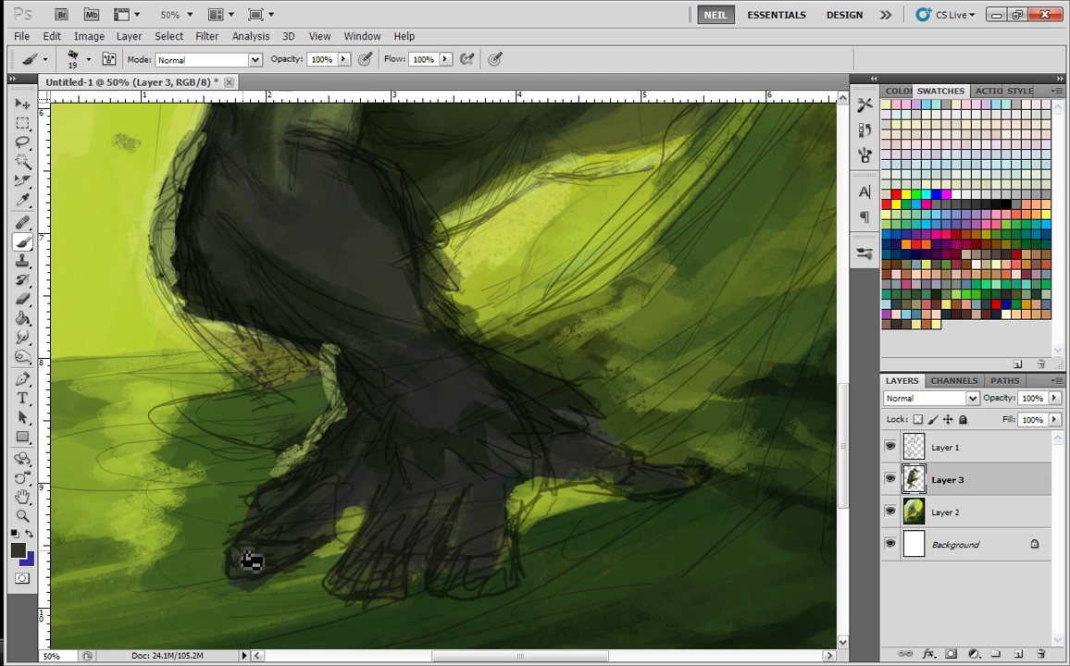
left_click(332, 388, "alt")
left_click_drag(320, 477, 269, 520)
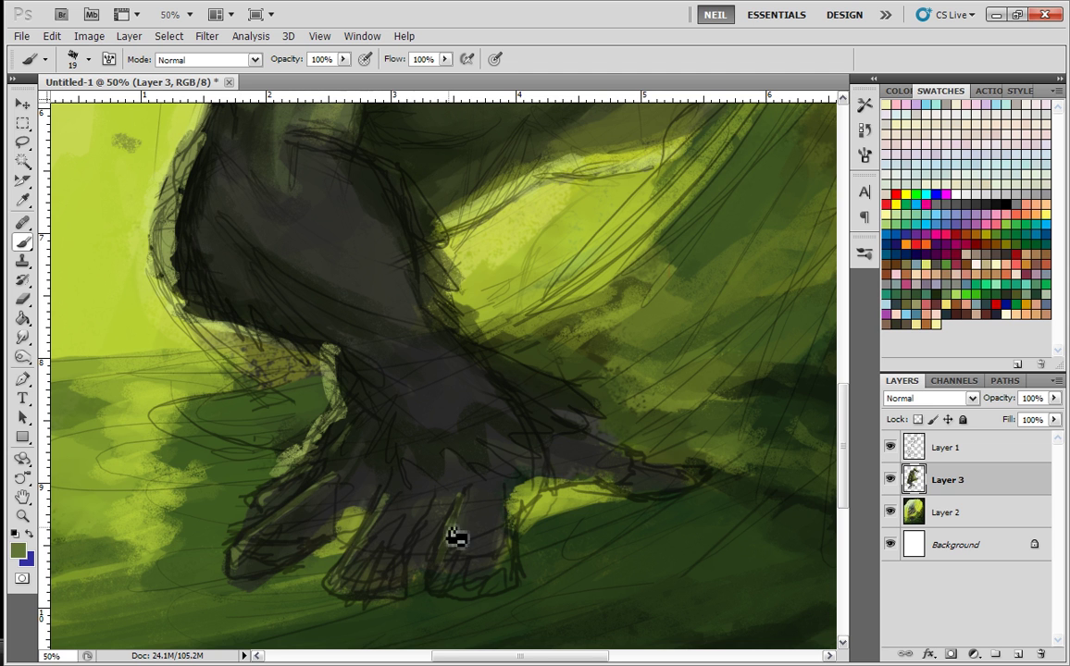
- Add olive-green rim strokes along the planted hand's outstretched thumb and the fur edge above it
key("space")
left_click_drag(659, 461, 570, 456)
left_click_drag(646, 481, 500, 480)
mouse_move(652, 478)
left_mouse_down()
mouse_move(612, 497)
mouse_move(600, 464)
mouse_move(521, 421)
mouse_move(545, 419)
left_mouse_up()
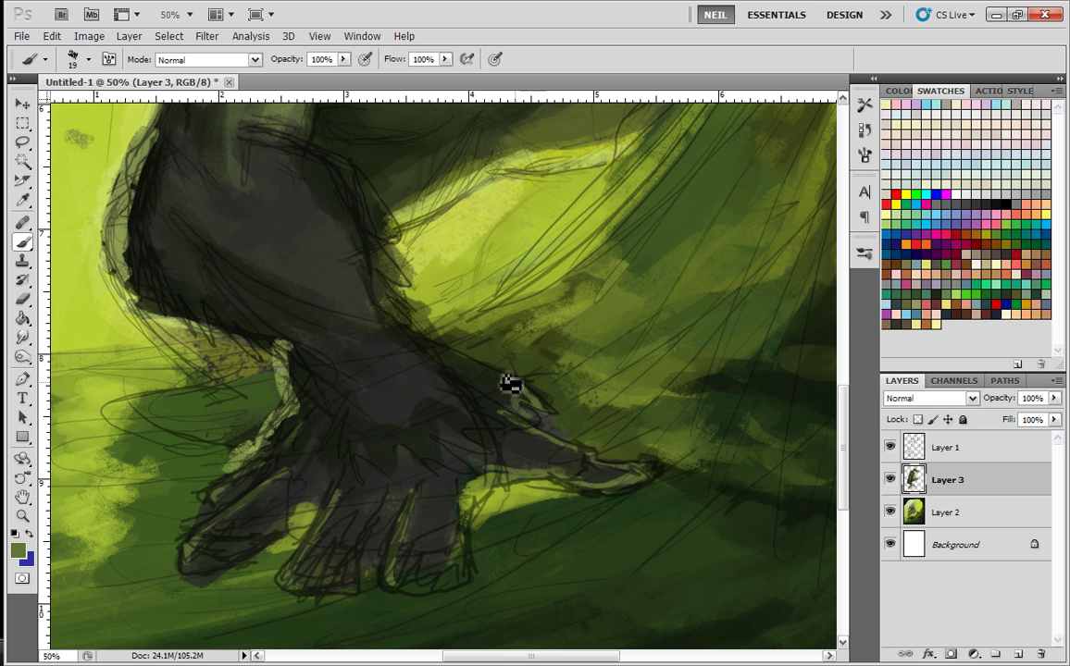
- Lower the opacity of the Layer 1 sketch to 26% and add a new empty layer above it
key("ctrl+minus")
key("ctrl+minus")
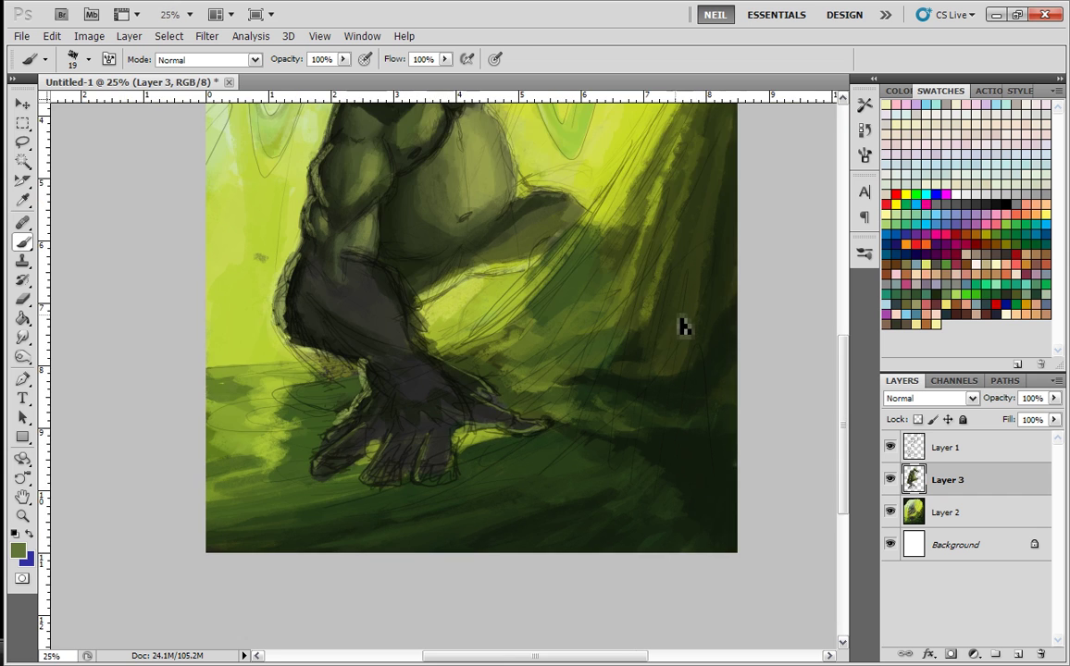
key("ctrl+minus")
key("ctrl+minus")
key("ctrl+plus")
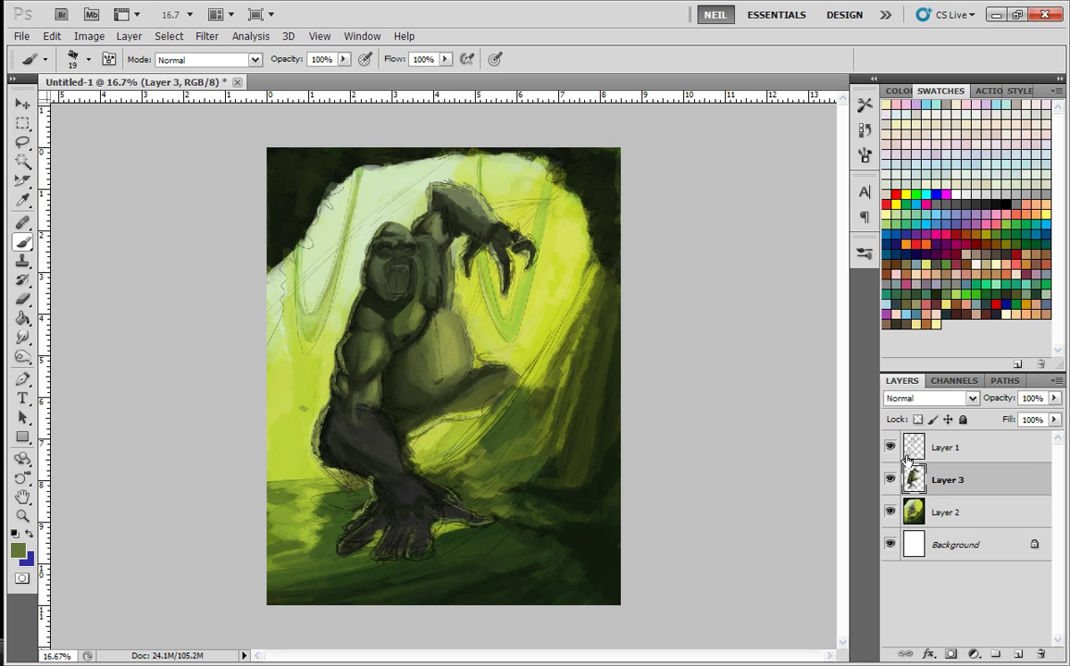
left_click(949, 450)
left_click(1053, 399)
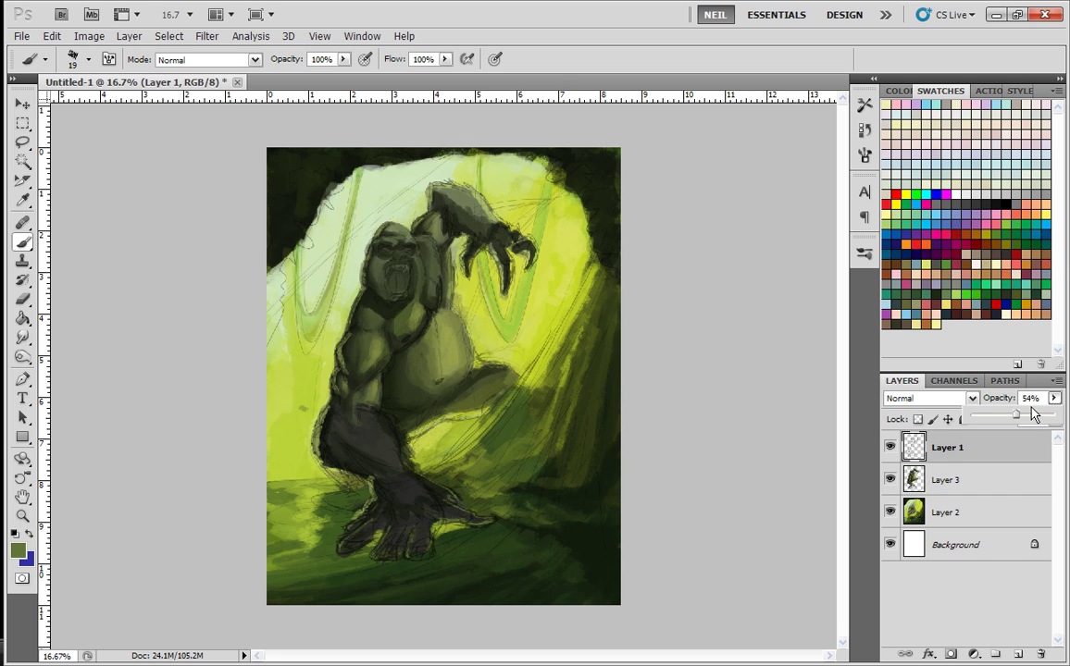
left_click(995, 419)
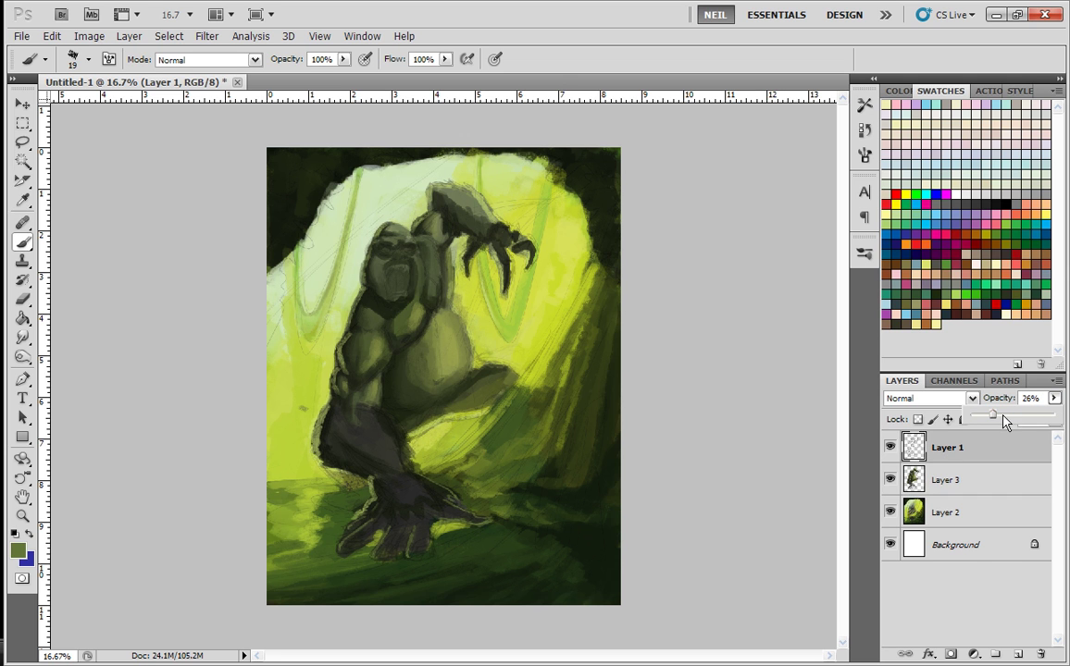
left_click(1021, 654)
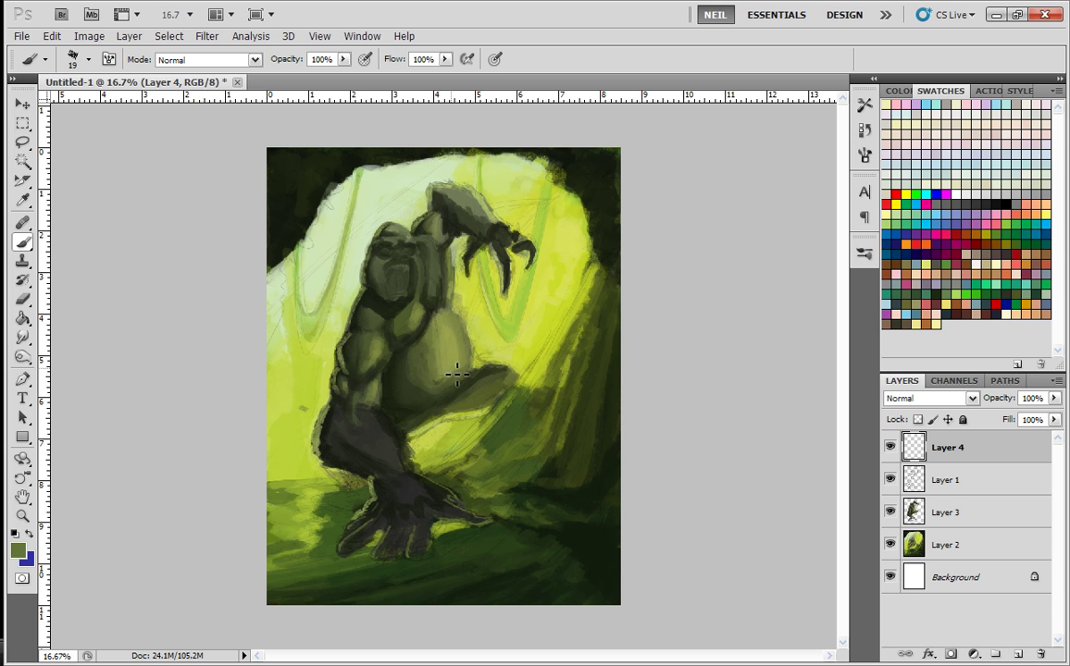